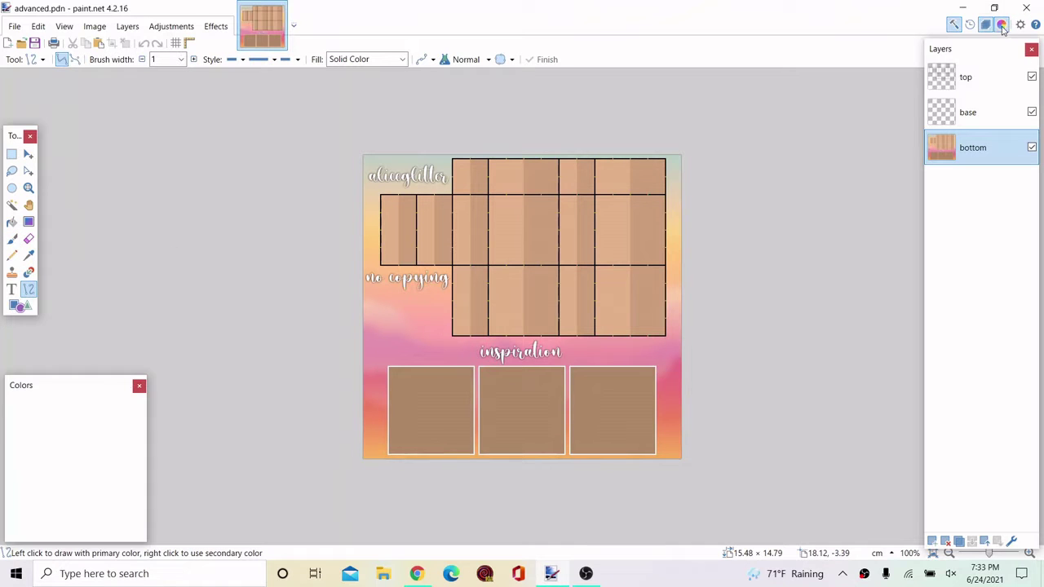
Close the Colors window
{"action": "left_click", "coordinate": [138, 386]}
{"action": "scroll", "coordinate": [556, 273], "scroll_direction": "up", "scroll_amount": 10}
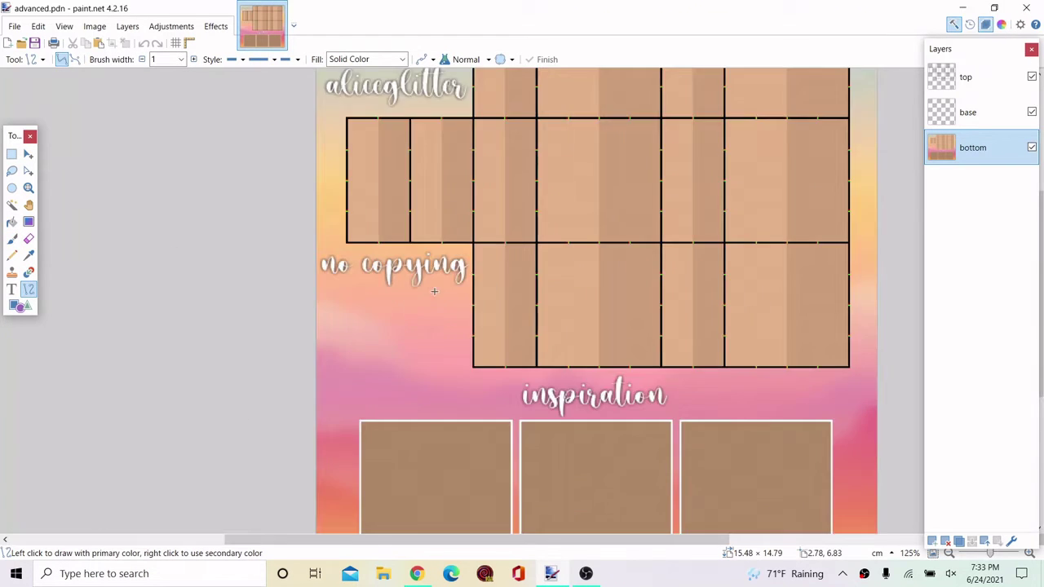
{"action": "scroll", "coordinate": [557, 273], "scroll_direction": "down", "scroll_amount": 4}
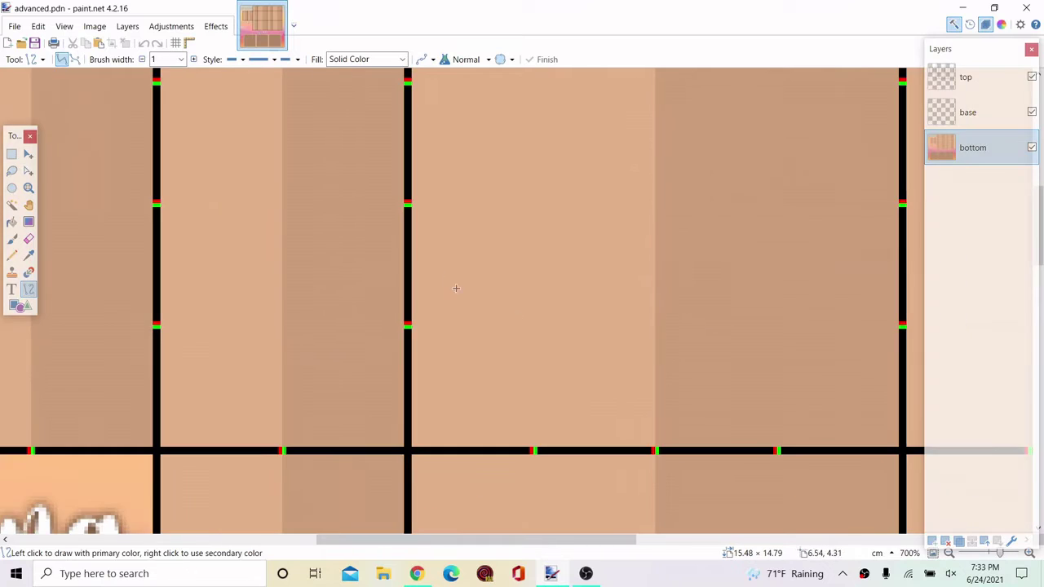
{"action": "scroll", "coordinate": [440, 295], "scroll_direction": "up", "scroll_amount": 7}
{"action": "scroll", "coordinate": [359, 296], "scroll_direction": "down", "scroll_amount": 4}
{"action": "scroll", "coordinate": [408, 292], "scroll_direction": "up", "scroll_amount": 3}
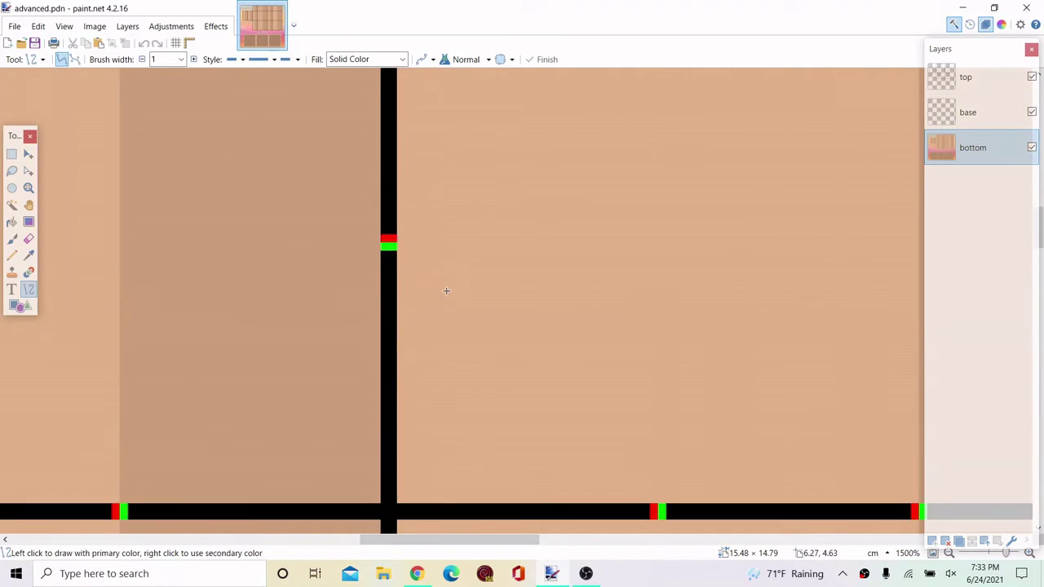
{"action": "scroll", "coordinate": [433, 257], "scroll_direction": "up", "scroll_amount": 5}
{"action": "scroll", "coordinate": [223, 337], "scroll_direction": "down", "scroll_amount": 7}
{"action": "scroll", "coordinate": [309, 373], "scroll_direction": "down", "scroll_amount": 2}
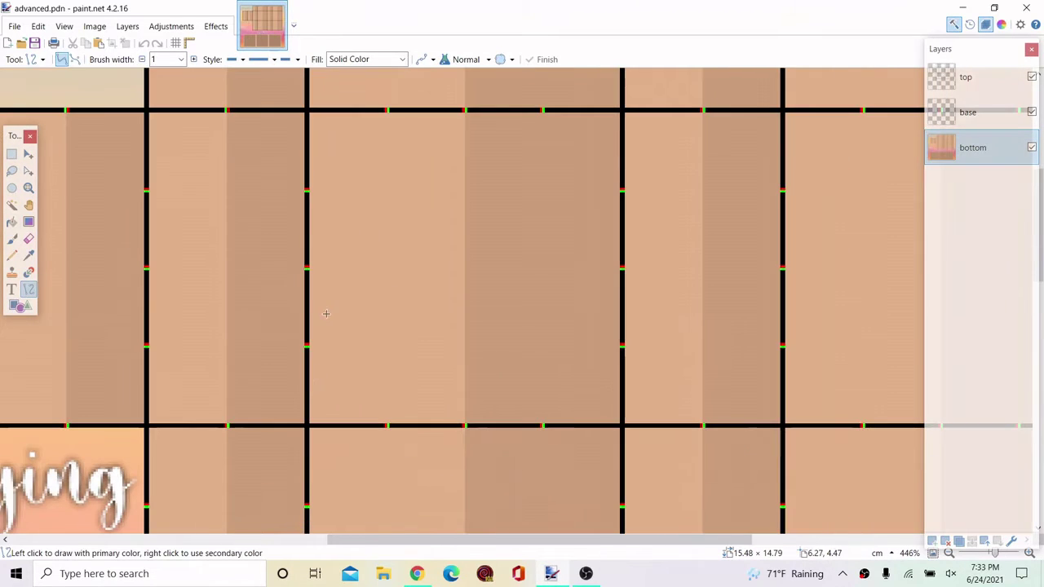
{"action": "scroll", "coordinate": [303, 288], "scroll_direction": "up", "scroll_amount": 6}
{"action": "left_click_drag", "start_coordinate": [318, 298], "coordinate": [896, 307]}
{"action": "key", "text": "ctrl+z"}
On the base layer, draw a slightly curved line about 1.69 cm long across the light half of the wide middle panel
{"action": "left_click", "coordinate": [967, 112]}
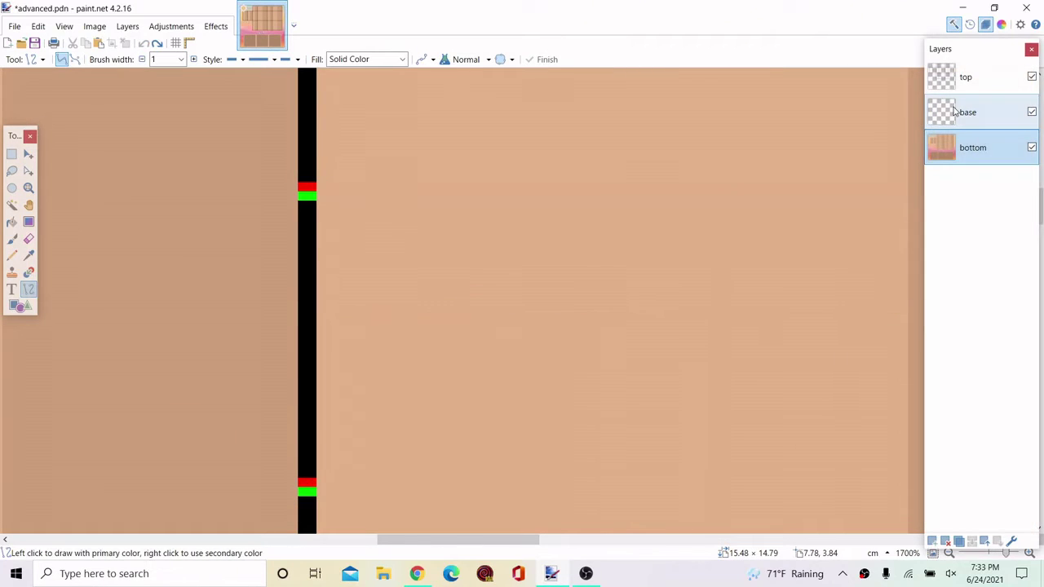
{"action": "left_click_drag", "start_coordinate": [318, 280], "coordinate": [910, 296]}
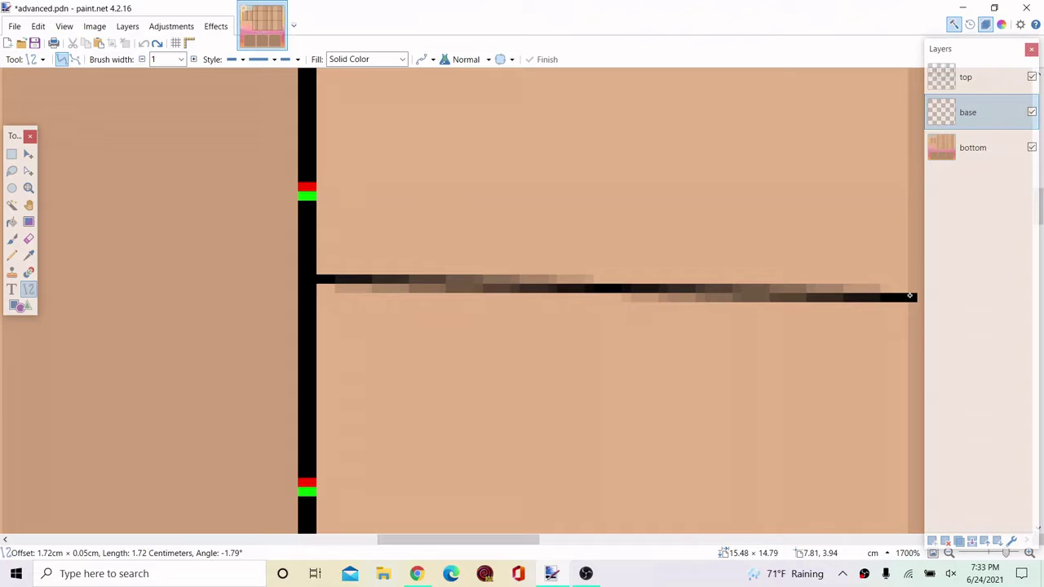
{"action": "left_click_drag", "start_coordinate": [510, 284], "coordinate": [508, 289]}
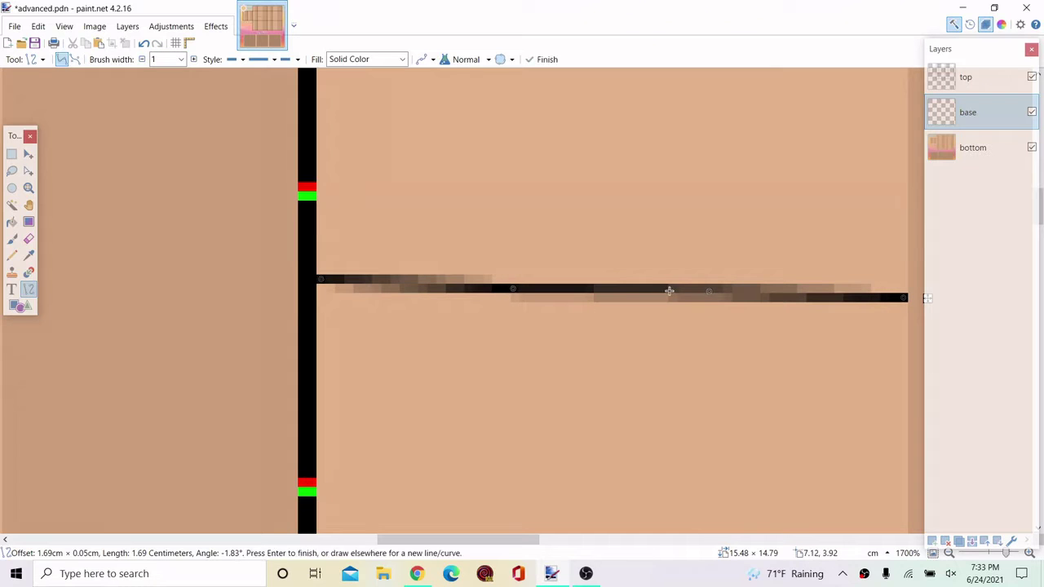
{"action": "left_click_drag", "start_coordinate": [708, 293], "coordinate": [703, 295]}
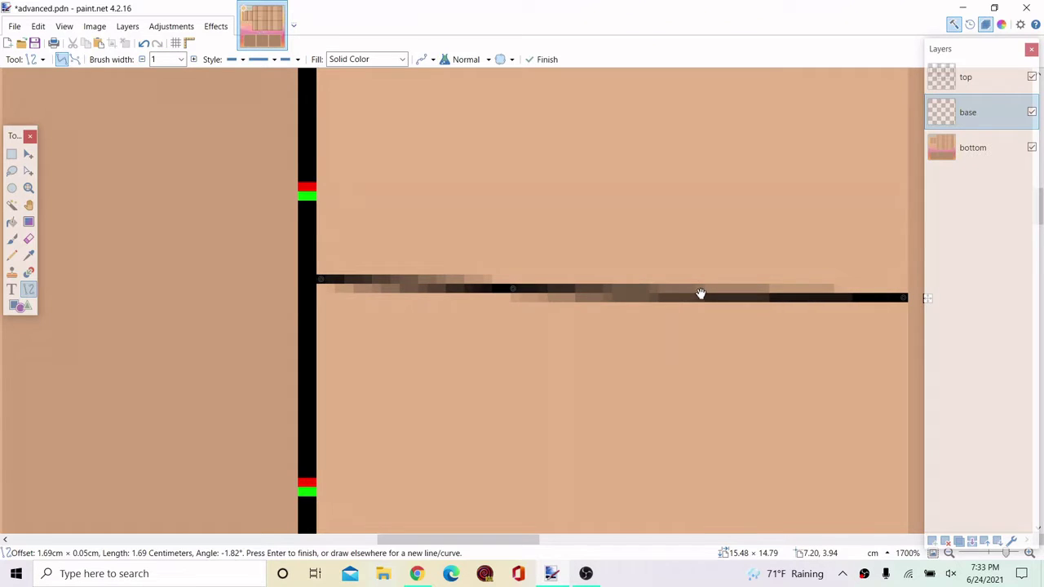
{"action": "scroll", "coordinate": [701, 293], "scroll_direction": "down", "scroll_amount": 8}
{"action": "scroll", "coordinate": [359, 235], "scroll_direction": "up", "scroll_amount": 3}
{"action": "key", "text": "Return"}
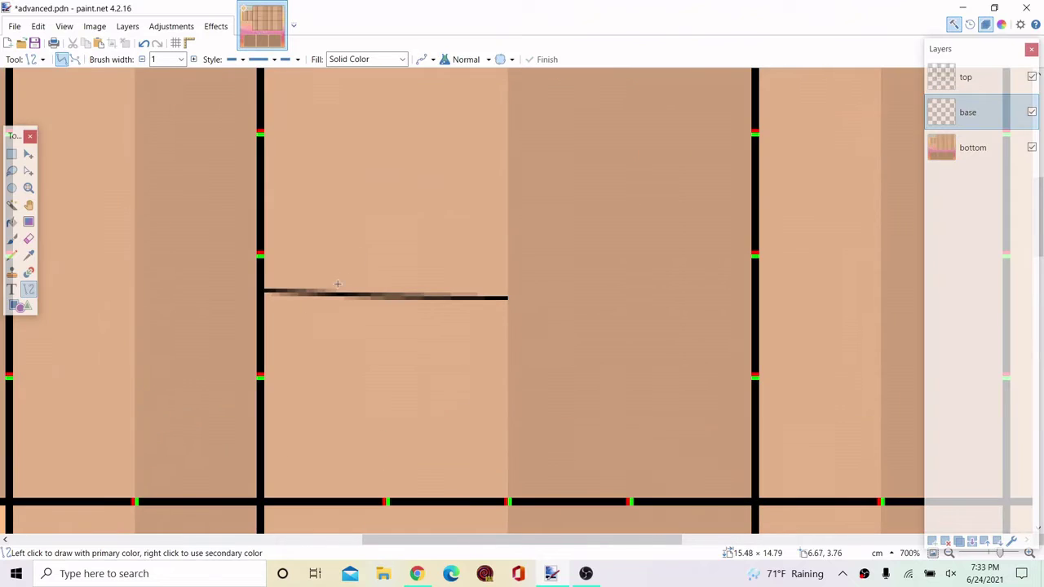
Duplicate the curved line and place the copy parallel just below the original, still on the light half
{"action": "scroll", "coordinate": [338, 284], "scroll_direction": "up", "scroll_amount": 2}
{"action": "key", "text": "s"}
{"action": "scroll", "coordinate": [259, 256], "scroll_direction": "up", "scroll_amount": 2}
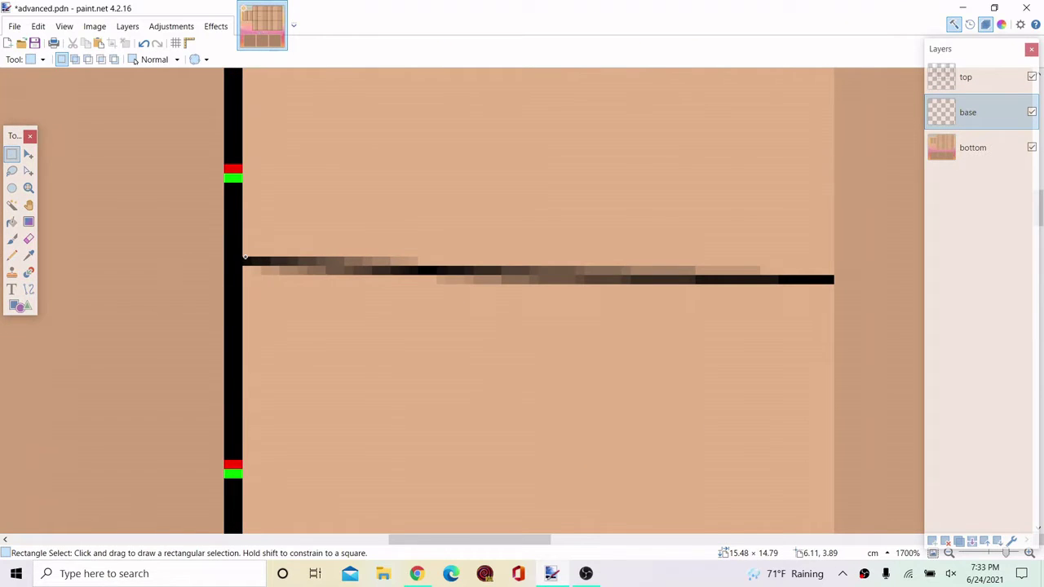
{"action": "left_click_drag", "start_coordinate": [244, 258], "coordinate": [858, 350]}
{"action": "key", "text": "ctrl+c"}
{"action": "key", "text": "ctrl+v"}
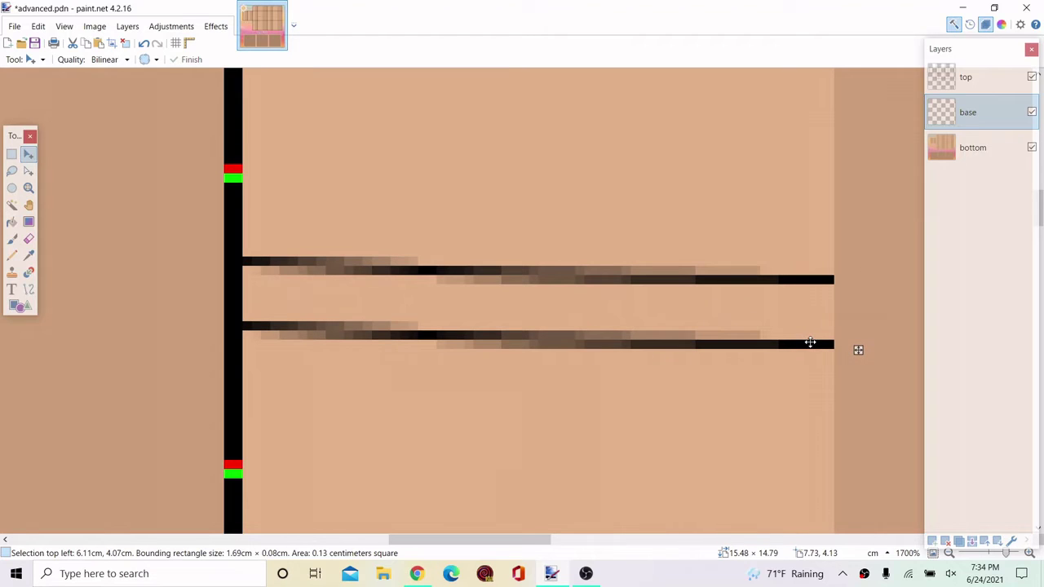
Select both curved lines and place a mirrored copy of the pair across the shaded half of the wide panel
{"action": "scroll", "coordinate": [448, 269], "scroll_direction": "down", "scroll_amount": 3}
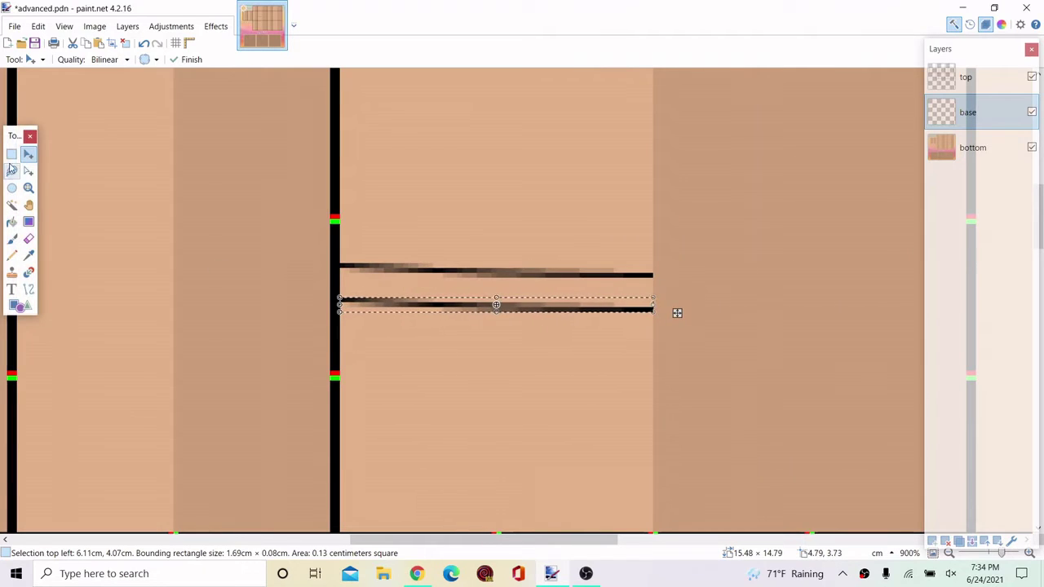
{"action": "left_click", "coordinate": [12, 154]}
{"action": "left_click", "coordinate": [166, 226]}
{"action": "scroll", "coordinate": [315, 262], "scroll_direction": "down", "scroll_amount": 1}
{"action": "scroll", "coordinate": [324, 259], "scroll_direction": "up", "scroll_amount": 5}
{"action": "left_click_drag", "start_coordinate": [351, 271], "coordinate": [859, 384]}
{"action": "key", "text": "m"}
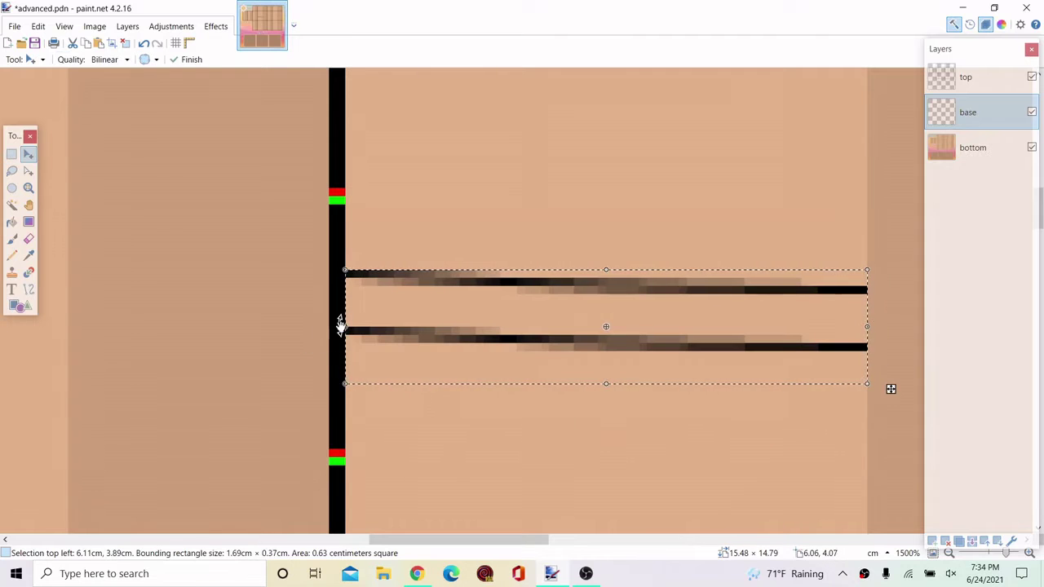
{"action": "left_click_drag", "start_coordinate": [343, 326], "coordinate": [755, 316]}
{"action": "scroll", "coordinate": [754, 317], "scroll_direction": "down", "scroll_amount": 7}
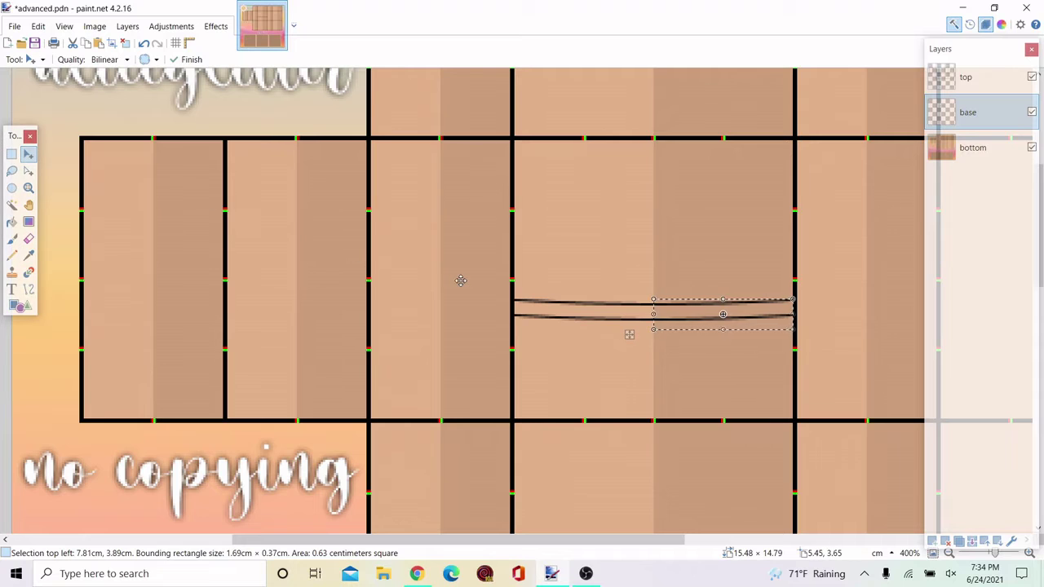
Place a copy of the wide panel's left line pair on the narrow panel to its left, level with the original
{"action": "scroll", "coordinate": [587, 336], "scroll_direction": "up", "scroll_amount": 5}
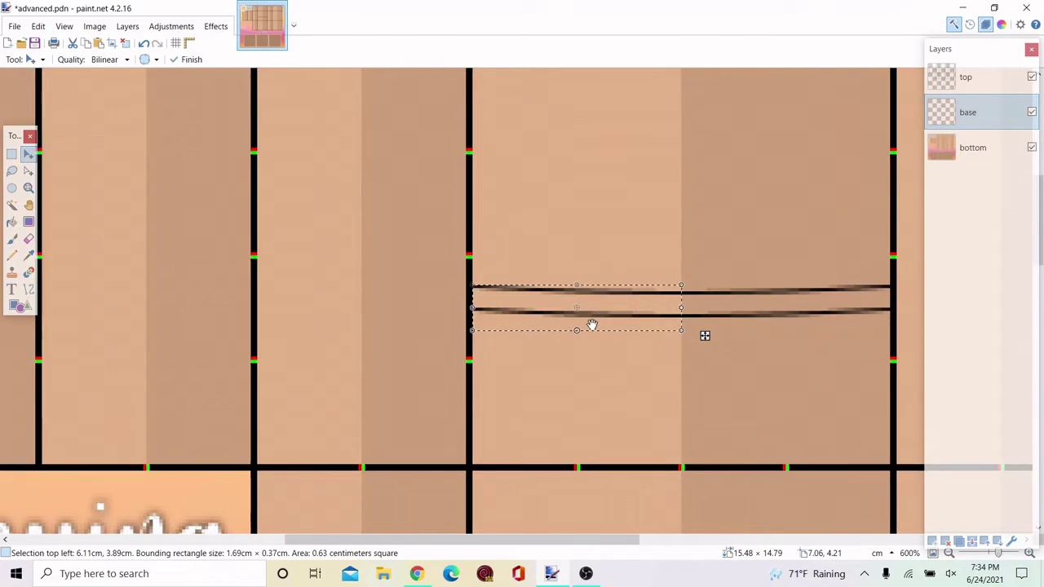
{"action": "left_click_drag", "start_coordinate": [640, 276], "coordinate": [277, 287]}
{"action": "scroll", "coordinate": [420, 297], "scroll_direction": "down", "scroll_amount": 4}
{"action": "scroll", "coordinate": [209, 282], "scroll_direction": "up", "scroll_amount": 5}
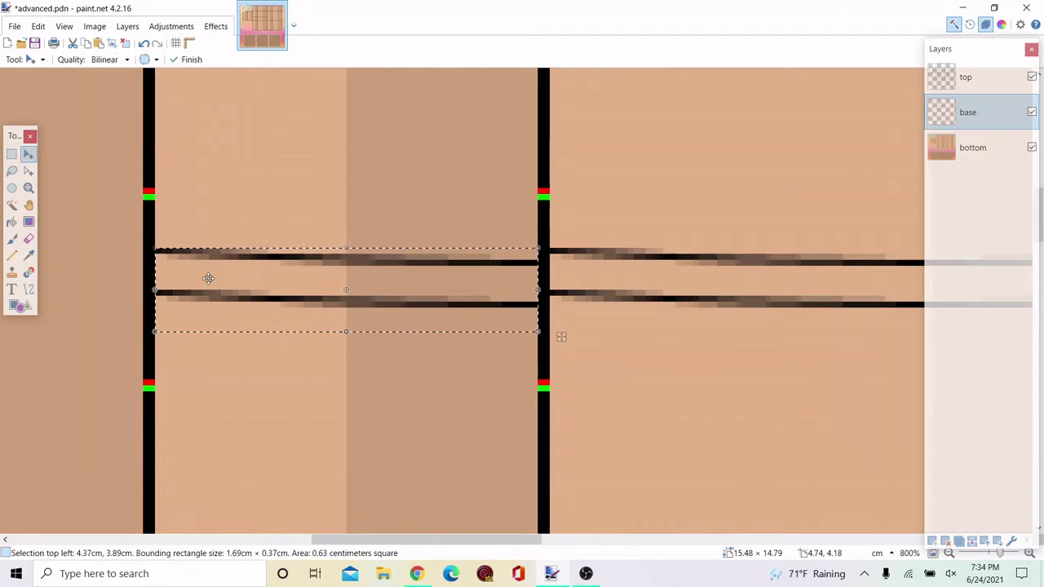
Narrow the copied line pair to half the narrow panel's width and mirror it onto the panel's shaded half
{"action": "left_click", "coordinate": [27, 170]}
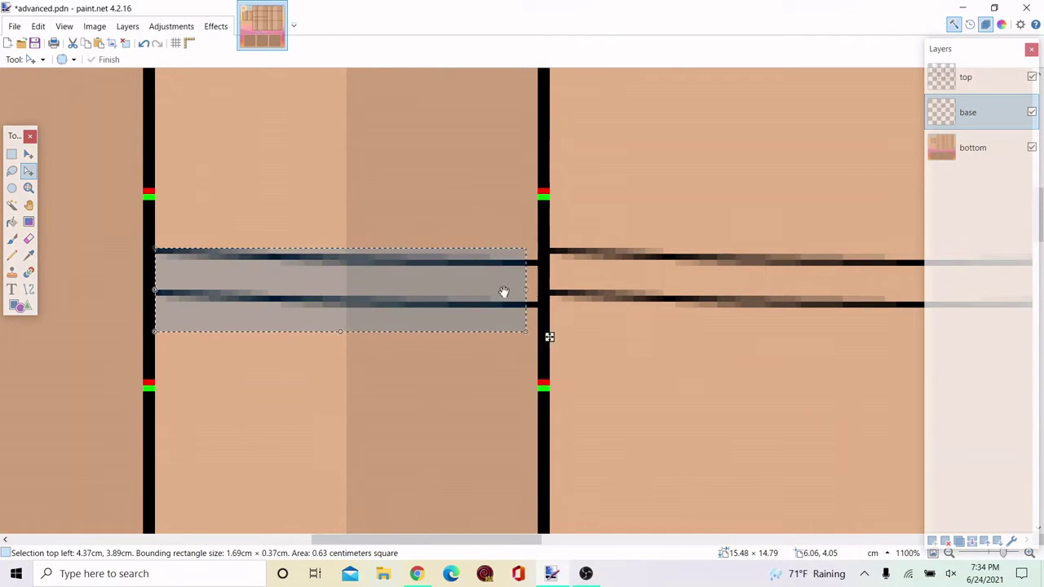
{"action": "mouse_move", "coordinate": [526, 290]}
{"action": "left_mouse_down"}
{"action": "mouse_move", "coordinate": [354, 287]}
{"action": "mouse_move", "coordinate": [537, 275]}
{"action": "left_mouse_up"}
{"action": "key", "text": "m"}
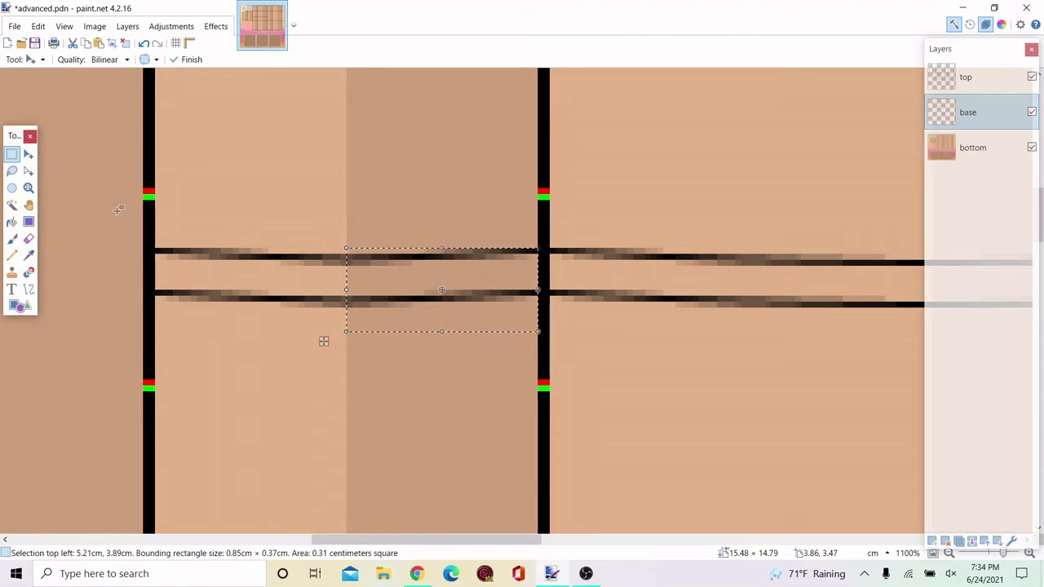
Copy the finished line pairs from the narrow and wide panels onto the matching two panels to the right, then deselect
{"action": "left_click", "coordinate": [119, 210]}
{"action": "left_click_drag", "start_coordinate": [157, 251], "coordinate": [675, 308]}
{"action": "key", "text": "ctrl+v"}
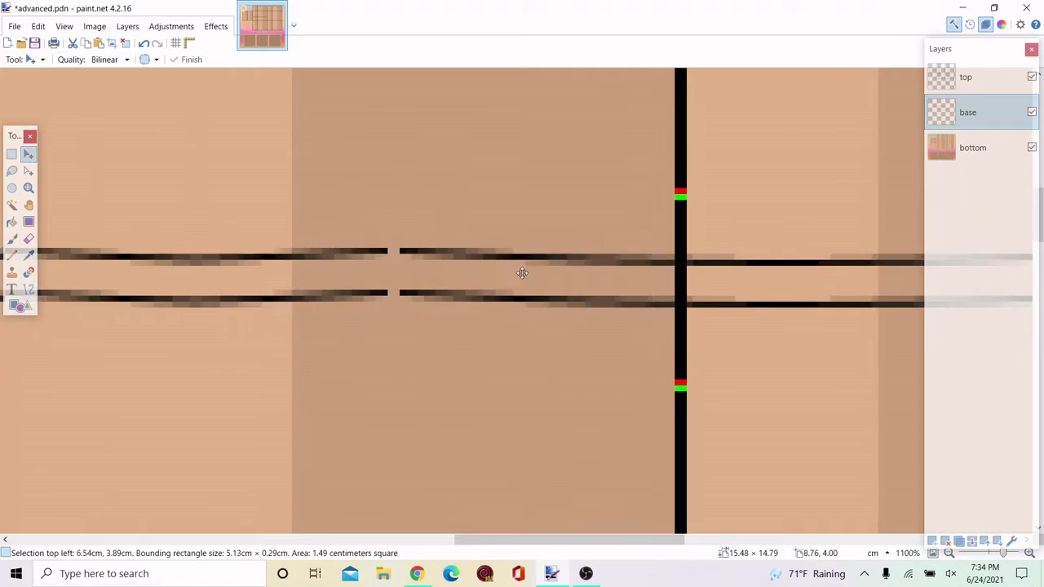
{"action": "left_click_drag", "start_coordinate": [519, 273], "coordinate": [1043, 274]}
{"action": "left_click_drag", "start_coordinate": [629, 283], "coordinate": [376, 289]}
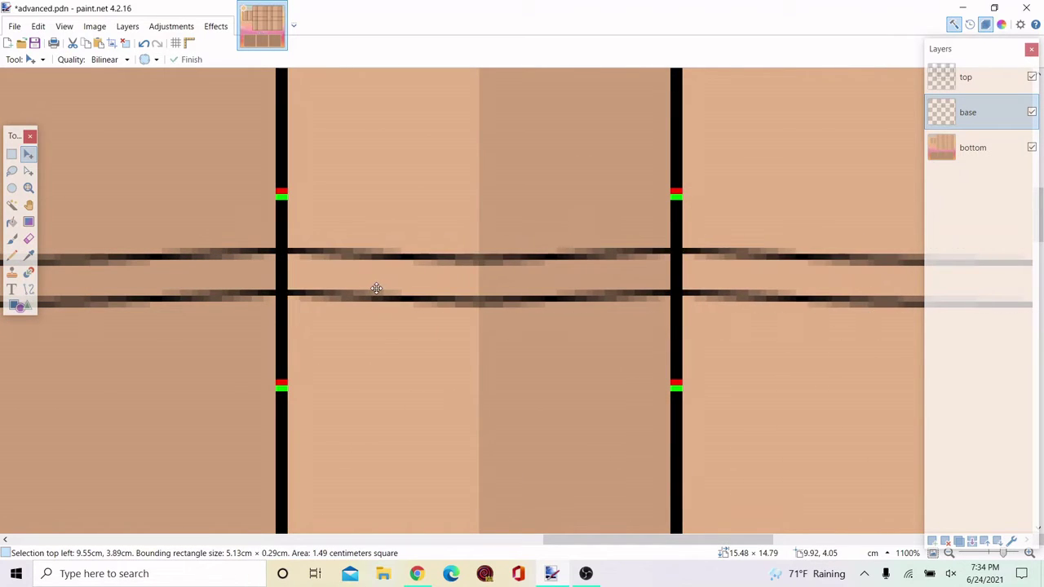
{"action": "left_click", "coordinate": [13, 154]}
{"action": "left_click_drag", "start_coordinate": [317, 238], "coordinate": [333, 254]}
{"action": "scroll", "coordinate": [575, 290], "scroll_direction": "down", "scroll_amount": 8}
{"action": "left_click", "coordinate": [701, 322]}
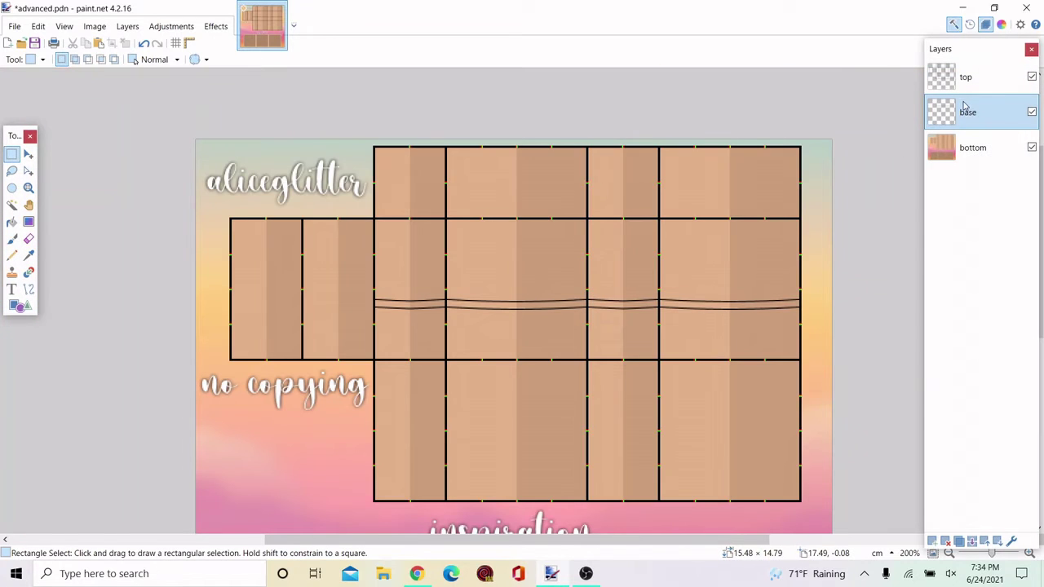
Rename the base layer to "waistband"
{"action": "double_click", "coordinate": [968, 115]}
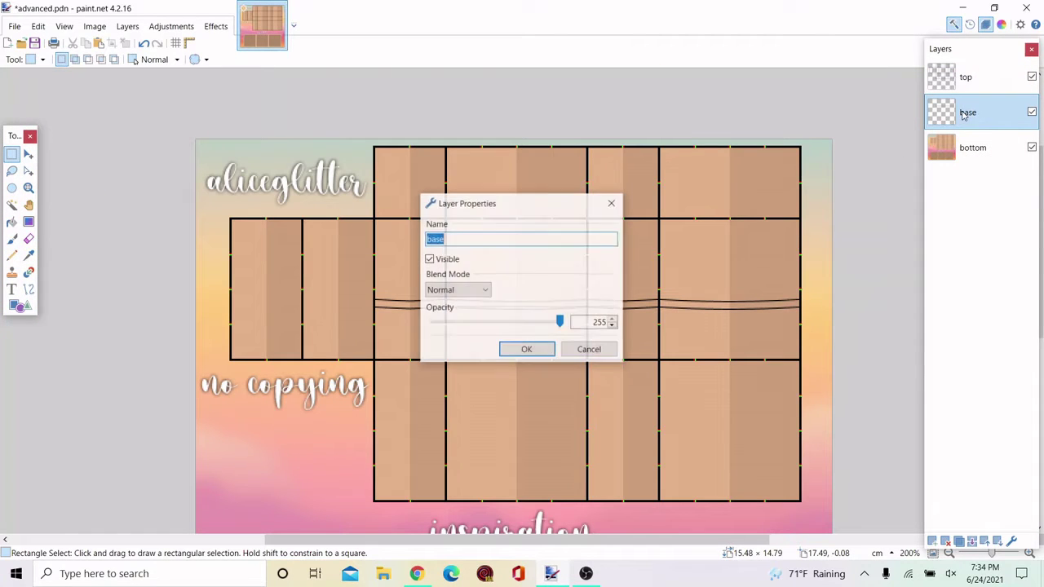
{"action": "type", "text": "waistb"}
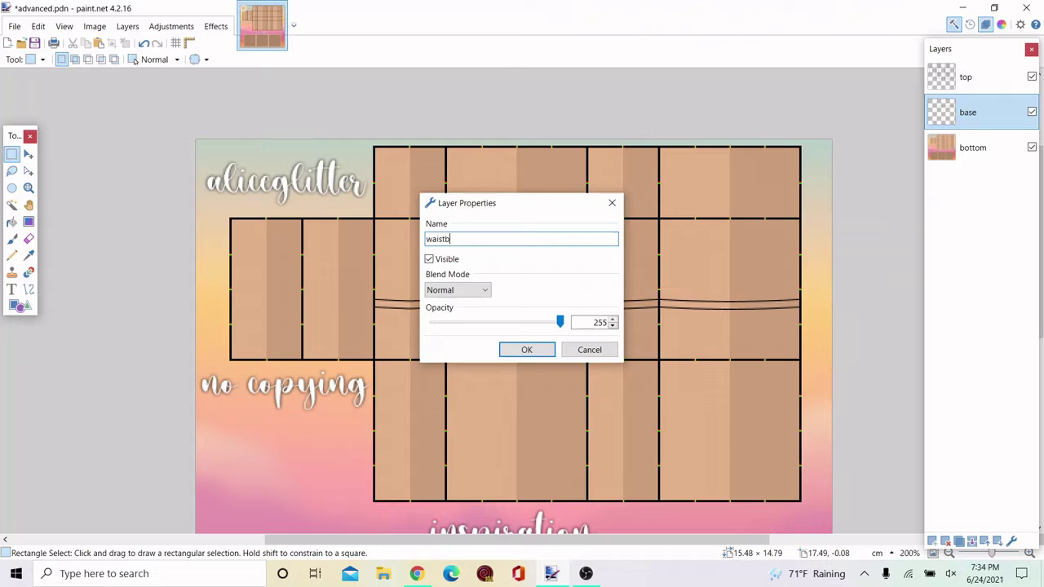
{"action": "type", "text": "and"}
{"action": "key", "text": "Return"}
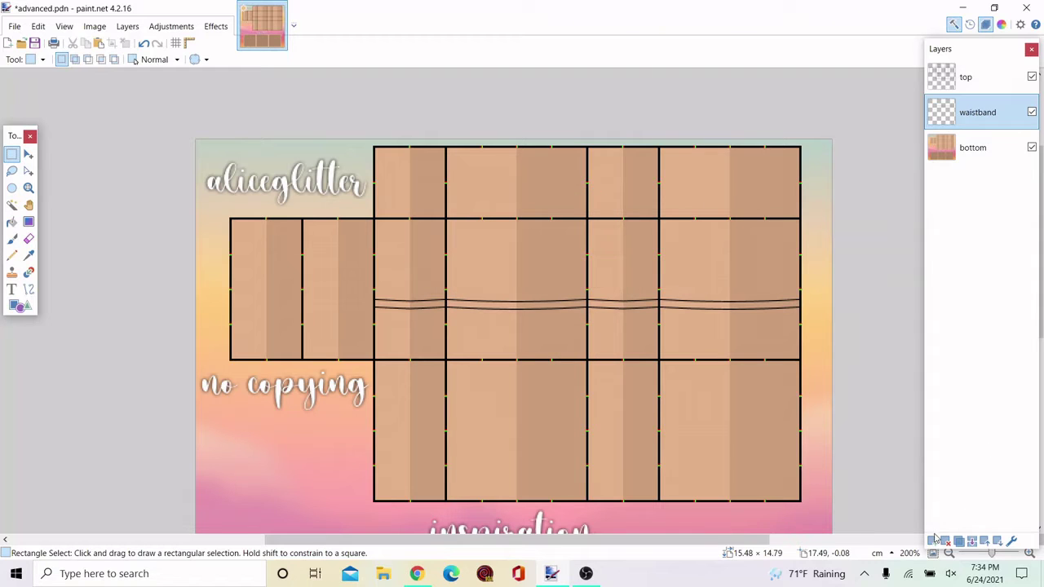
Add a new layer above the waistband layer and name it "middle"
{"action": "left_click", "coordinate": [933, 541]}
{"action": "double_click", "coordinate": [970, 128]}
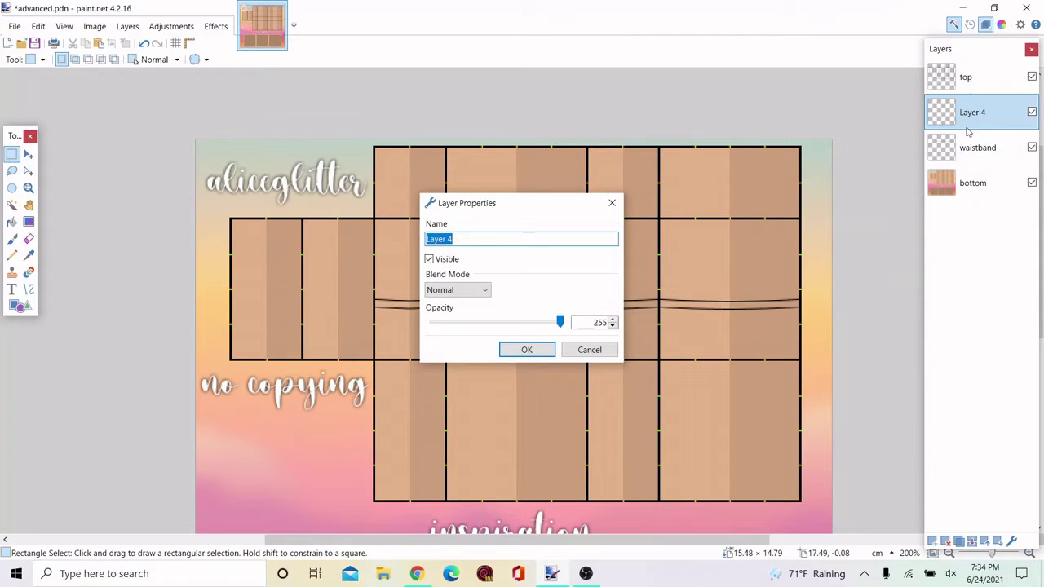
{"action": "key", "text": "Return"}
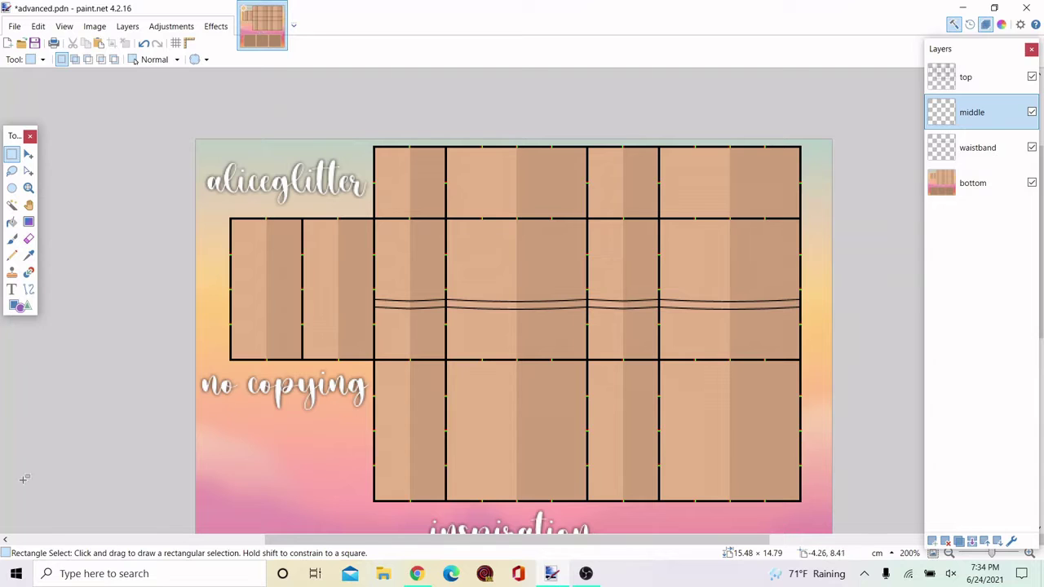
With the line tool, try a vertical line about 0.40 cm long down from the waistband at the wide panel's centre
{"action": "left_click", "coordinate": [28, 289]}
{"action": "scroll", "coordinate": [482, 235], "scroll_direction": "up", "scroll_amount": 9}
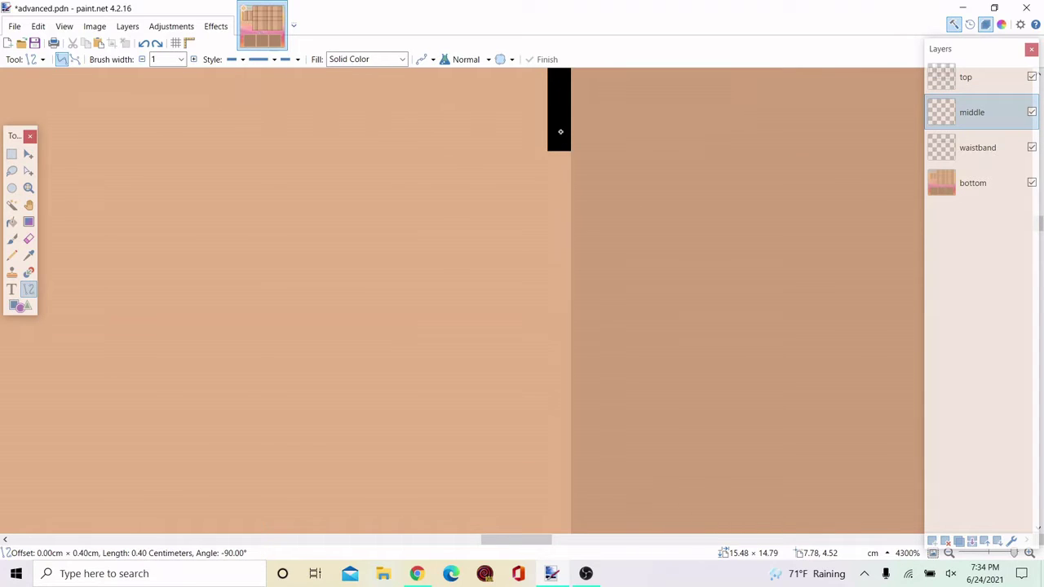
{"action": "scroll", "coordinate": [448, 244], "scroll_direction": "down", "scroll_amount": 3}
{"action": "scroll", "coordinate": [370, 389], "scroll_direction": "up", "scroll_amount": 3}
{"action": "key", "text": "Return"}
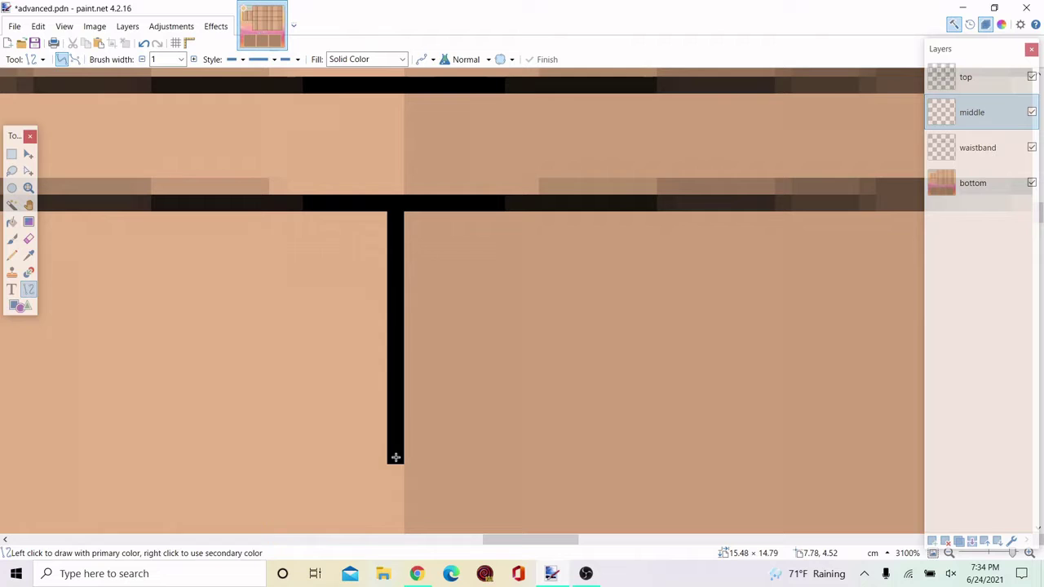
Try to close the fly outline with a short bottom edge and a slanted right side about 0.37 cm long, then undo them
{"action": "left_click_drag", "start_coordinate": [395, 458], "coordinate": [496, 212]}
{"action": "key", "text": "Return"}
{"action": "scroll", "coordinate": [498, 367], "scroll_direction": "down", "scroll_amount": 8}
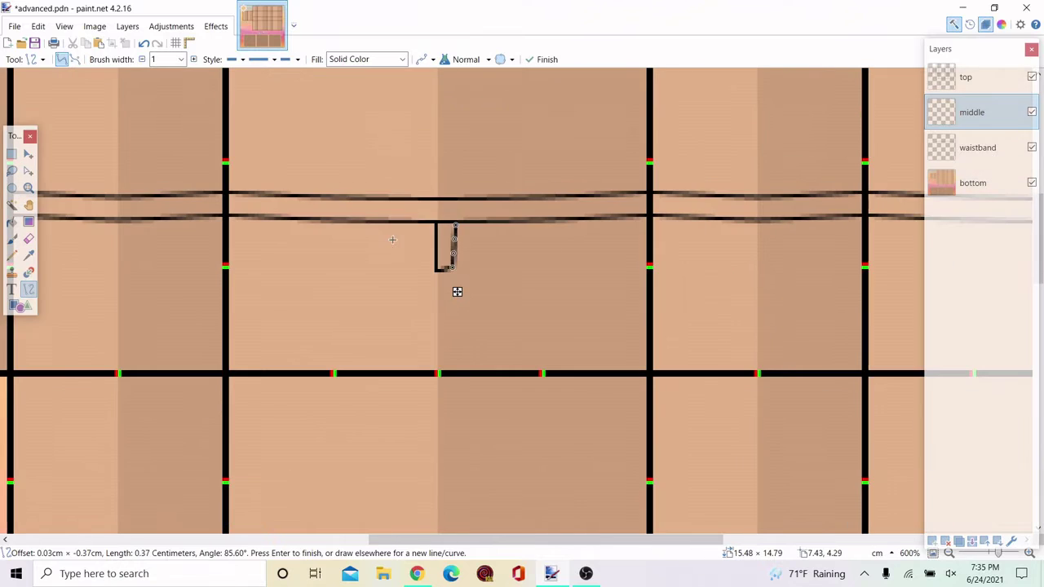
{"action": "key", "text": "Return"}
{"action": "scroll", "coordinate": [426, 245], "scroll_direction": "up", "scroll_amount": 8}
{"action": "key", "text": "ctrl+z"}
{"action": "key", "text": "ctrl+z"}
{"action": "key", "text": "ctrl+z"}
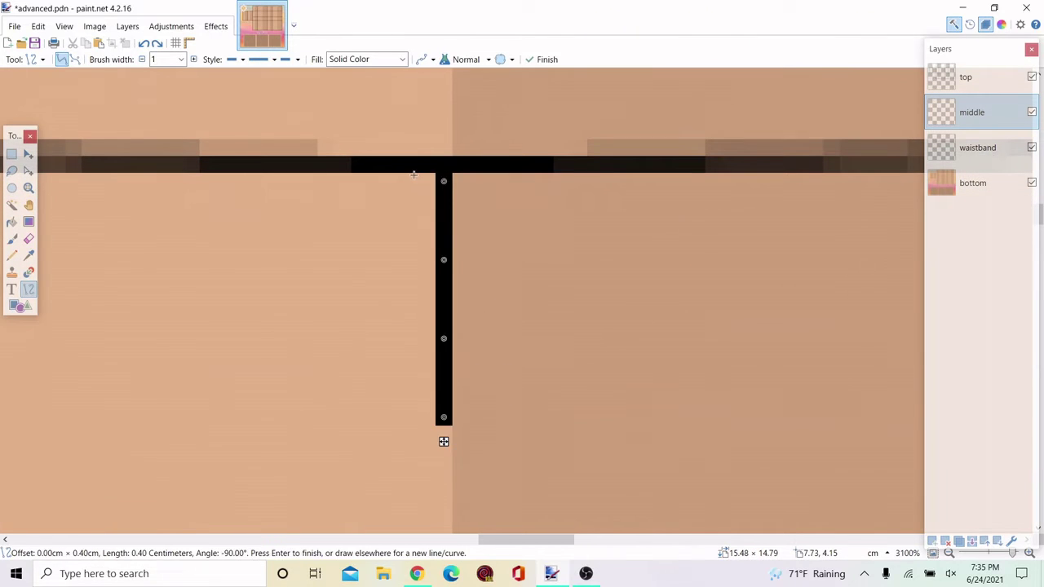
Try redrawing the fly lines beneath the waistband at the panel's centre, then undo them, including the slanted left edge
{"action": "left_click_drag", "start_coordinate": [442, 242], "coordinate": [546, 164]}
{"action": "key", "text": "Return"}
{"action": "scroll", "coordinate": [349, 158], "scroll_direction": "down", "scroll_amount": 5}
{"action": "key", "text": "ctrl+z"}
{"action": "key", "text": "ctrl+z"}
{"action": "key", "text": "ctrl+z"}
{"action": "scroll", "coordinate": [346, 159], "scroll_direction": "up", "scroll_amount": 3}
{"action": "key", "text": "ctrl+z"}
{"action": "scroll", "coordinate": [374, 159], "scroll_direction": "up", "scroll_amount": 2}
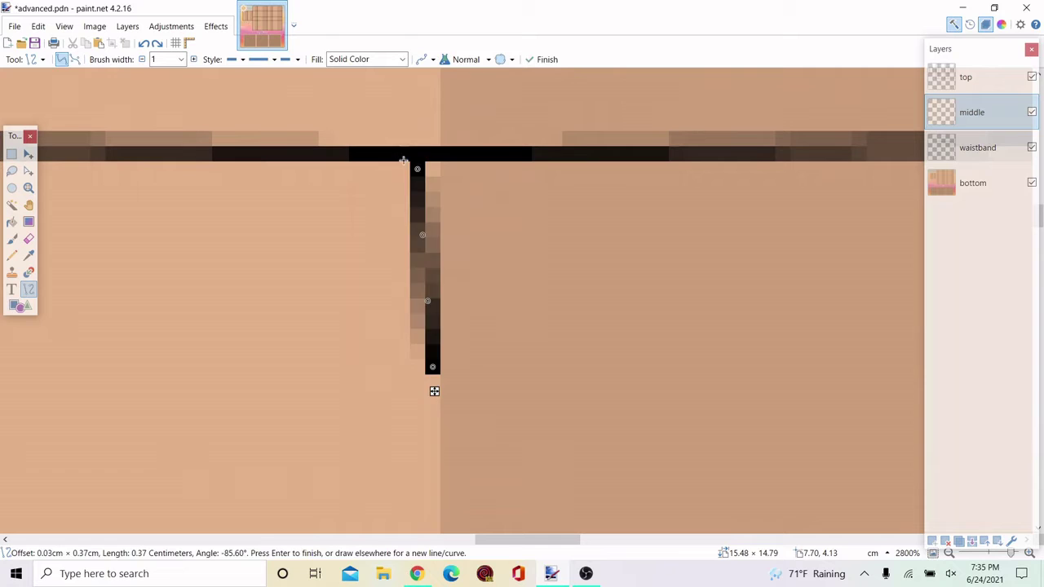
{"action": "key", "text": "ctrl+z"}
Outline the fly below the waistband with a straight vertical left edge, a short curved bottom and a slanted right side about 0.48 cm long
{"action": "left_click_drag", "start_coordinate": [420, 162], "coordinate": [412, 374]}
{"action": "mouse_move", "coordinate": [418, 444]}
{"action": "left_mouse_down"}
{"action": "mouse_move", "coordinate": [477, 417]}
{"action": "mouse_move", "coordinate": [486, 425]}
{"action": "left_mouse_up"}
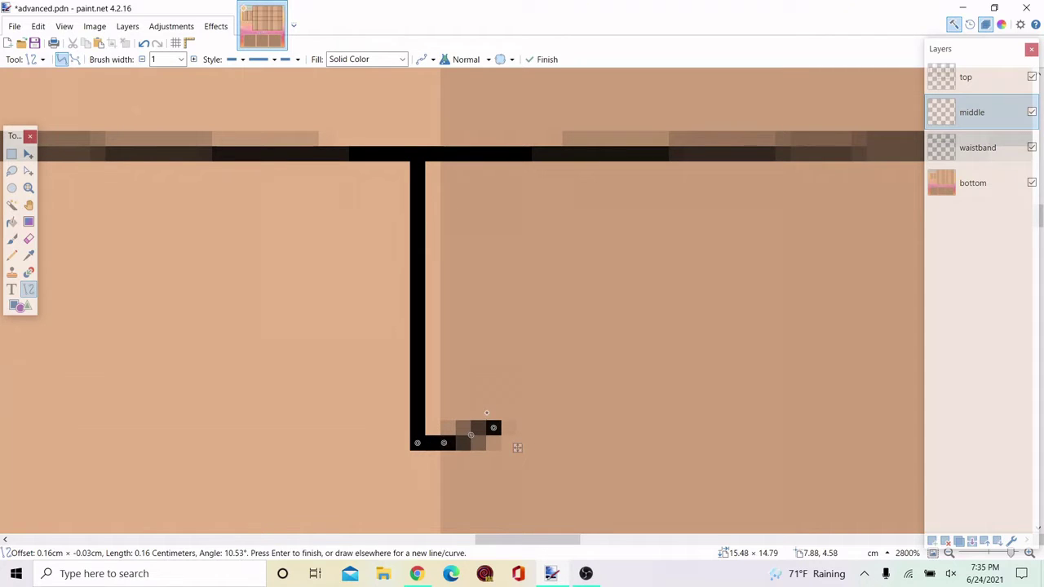
{"action": "left_click_drag", "start_coordinate": [493, 427], "coordinate": [508, 167]}
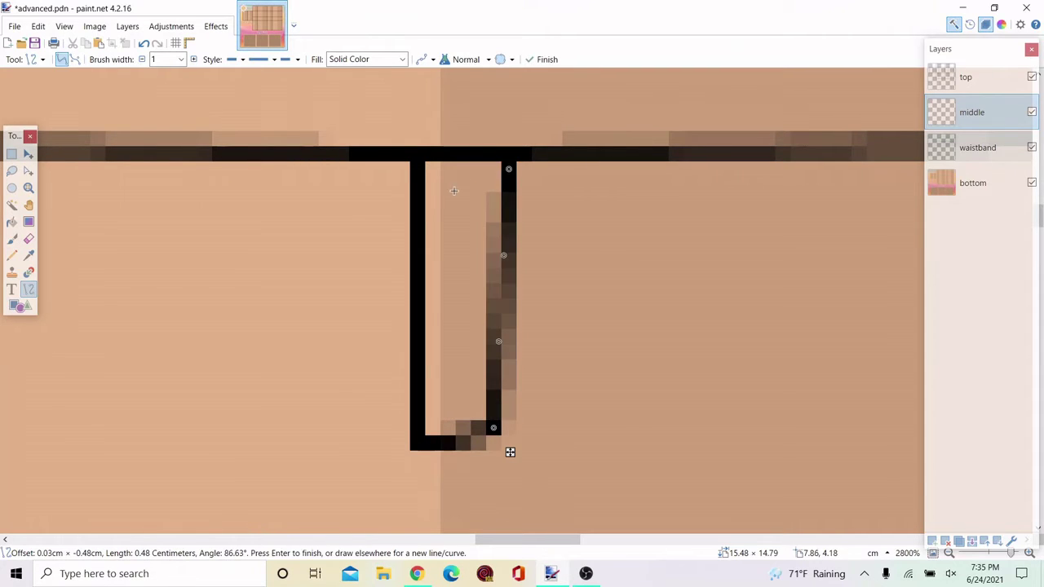
{"action": "scroll", "coordinate": [455, 192], "scroll_direction": "down", "scroll_amount": 12}
{"action": "key", "text": "Return"}
{"action": "scroll", "coordinate": [452, 208], "scroll_direction": "up", "scroll_amount": 8}
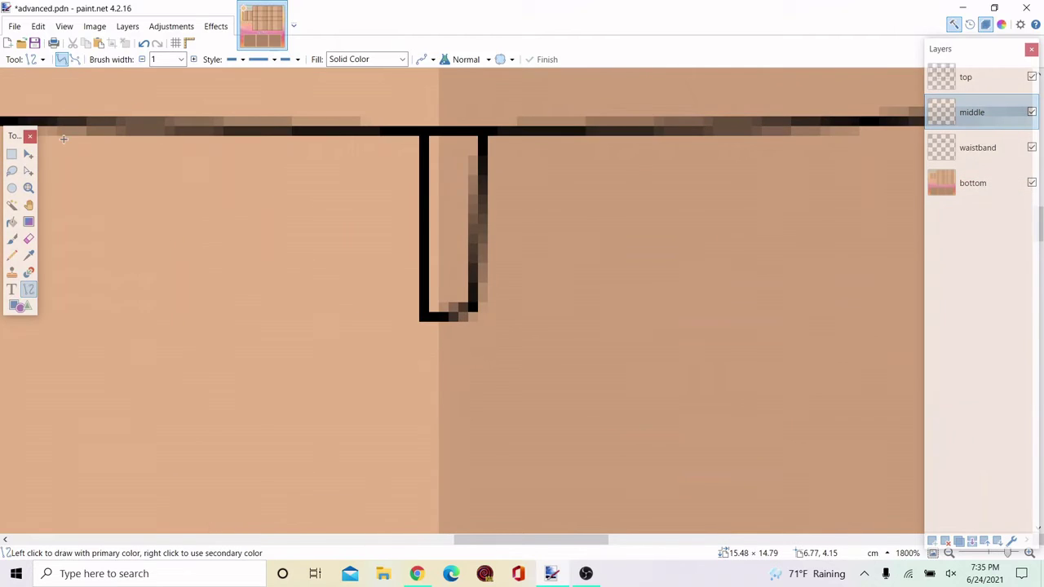
{"action": "scroll", "coordinate": [420, 216], "scroll_direction": "down", "scroll_amount": 6, "text": "ctrl"}
{"action": "scroll", "coordinate": [425, 227], "scroll_direction": "up", "scroll_amount": 8, "text": "ctrl"}
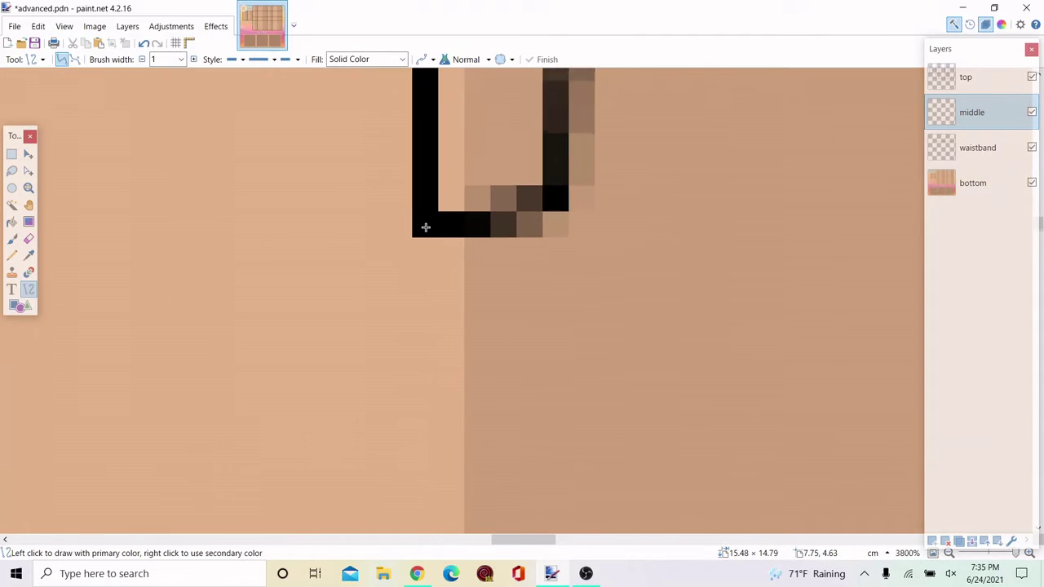
Extend the fly's straight edge with a vertical line about 0.71 cm long, down to the panel's lower border
{"action": "scroll", "coordinate": [426, 227], "scroll_direction": "up", "scroll_amount": 2, "text": "ctrl"}
{"action": "scroll", "coordinate": [426, 229], "scroll_direction": "down", "scroll_amount": 10}
{"action": "left_click_drag", "start_coordinate": [426, 228], "coordinate": [427, 231]}
{"action": "scroll", "coordinate": [427, 231], "scroll_direction": "up", "scroll_amount": 2}
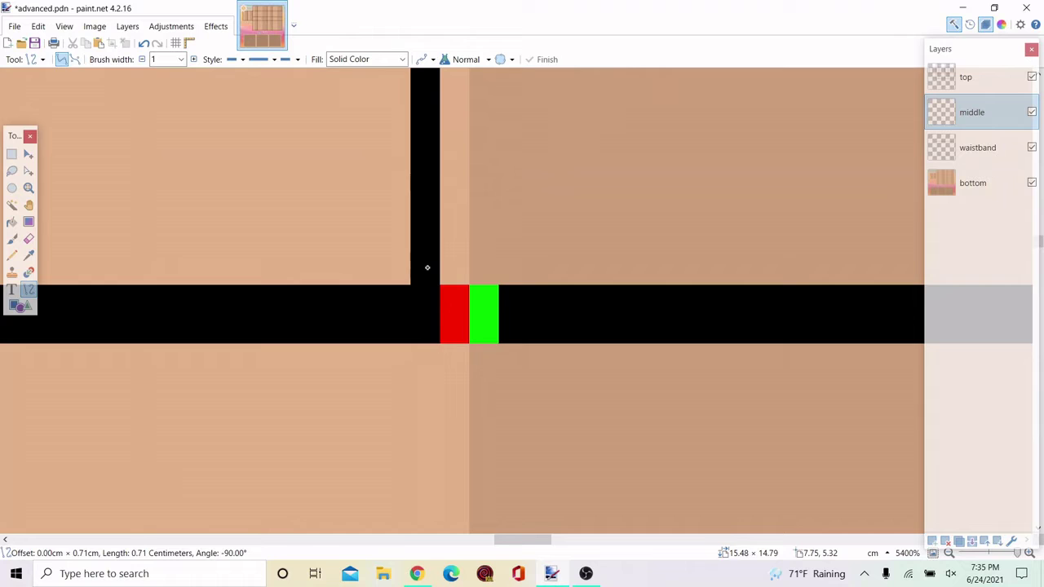
{"action": "left_click_drag", "start_coordinate": [426, 268], "coordinate": [426, 269]}
{"action": "scroll", "coordinate": [426, 269], "scroll_direction": "down", "scroll_amount": 6, "text": "ctrl"}
{"action": "key", "text": "Return"}
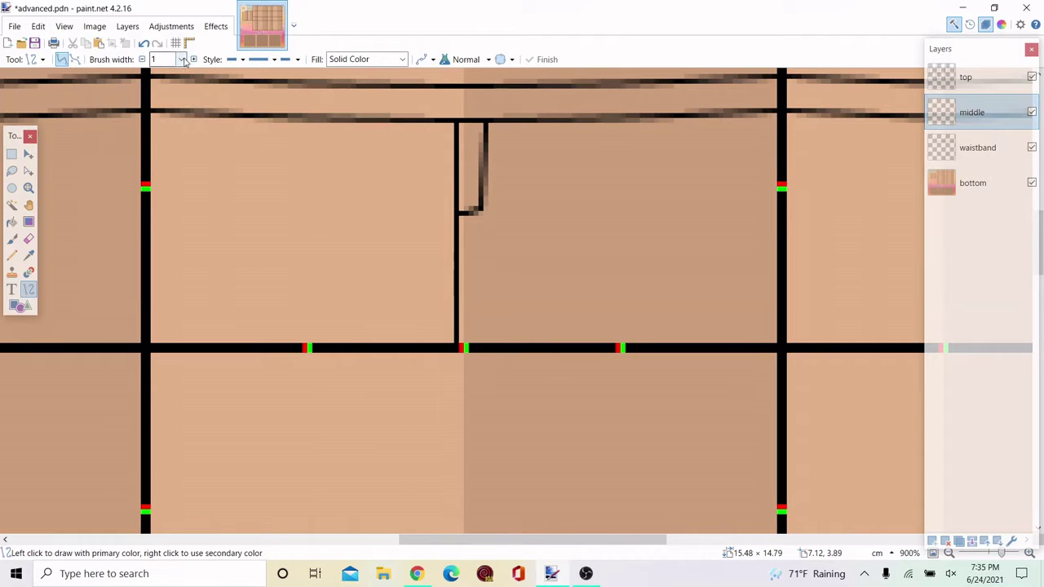
Try a vertical line about 1.14 cm long parallel to the fly's centre line, then undo it
{"action": "scroll", "coordinate": [342, 144], "scroll_direction": "up", "scroll_amount": 6, "text": "ctrl"}
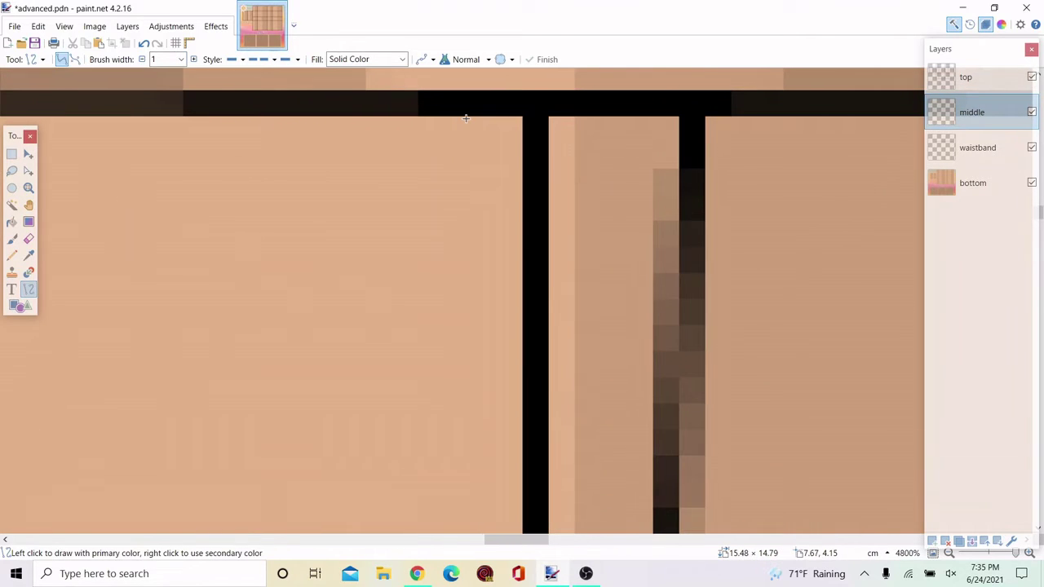
{"action": "scroll", "coordinate": [489, 140], "scroll_direction": "down", "scroll_amount": 16}
{"action": "left_click_drag", "start_coordinate": [489, 116], "coordinate": [490, 204]}
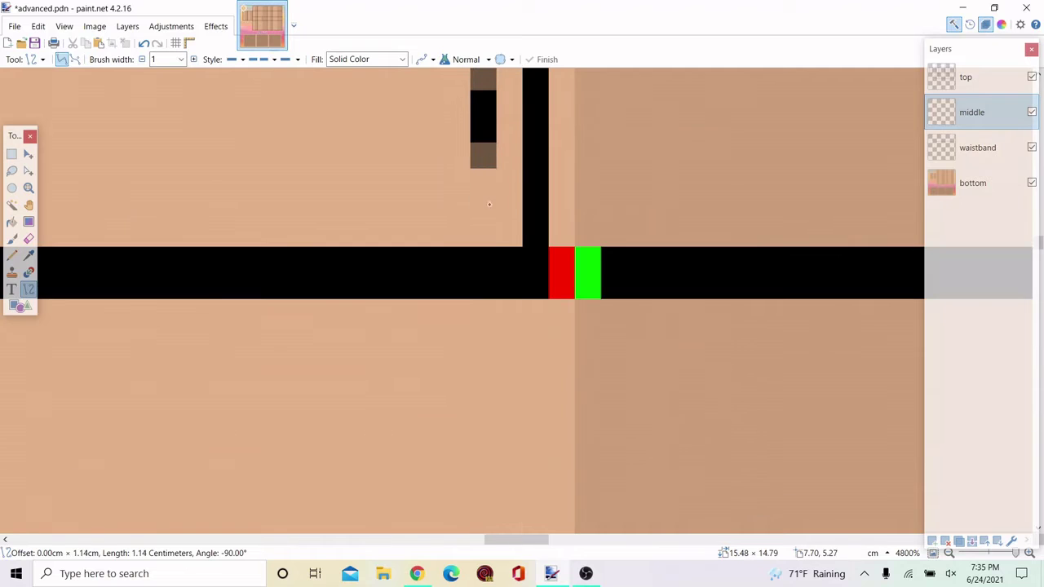
{"action": "scroll", "coordinate": [479, 326], "scroll_direction": "down", "scroll_amount": 8, "text": "ctrl"}
{"action": "key", "text": "ctrl+z"}
Add a new layer above the middle layer and make the middle layer active again
{"action": "scroll", "coordinate": [517, 192], "scroll_direction": "up", "scroll_amount": 2, "text": "ctrl"}
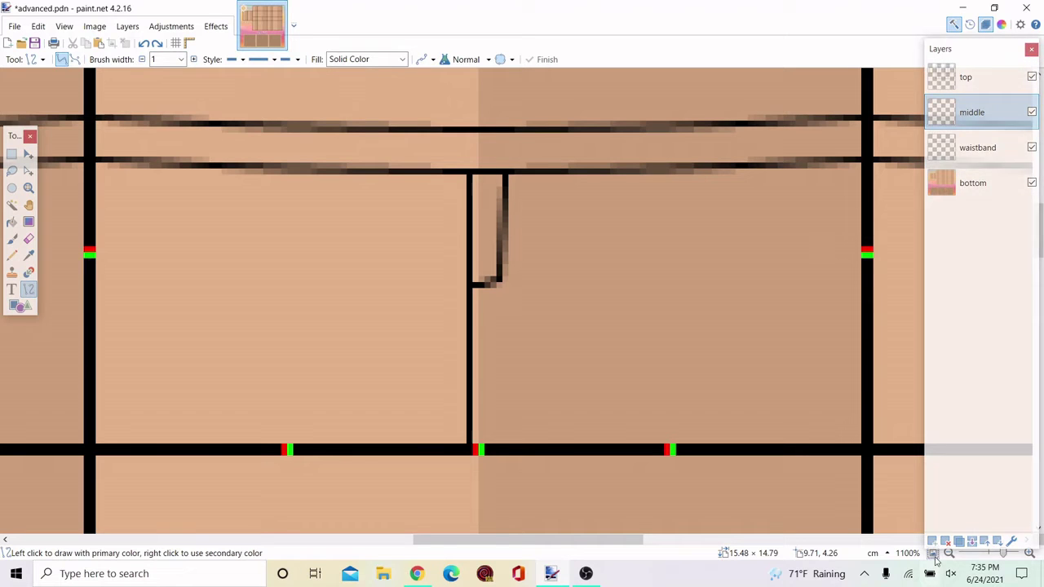
{"action": "key", "text": "ctrl+shift+n"}
{"action": "left_click", "coordinate": [951, 155]}
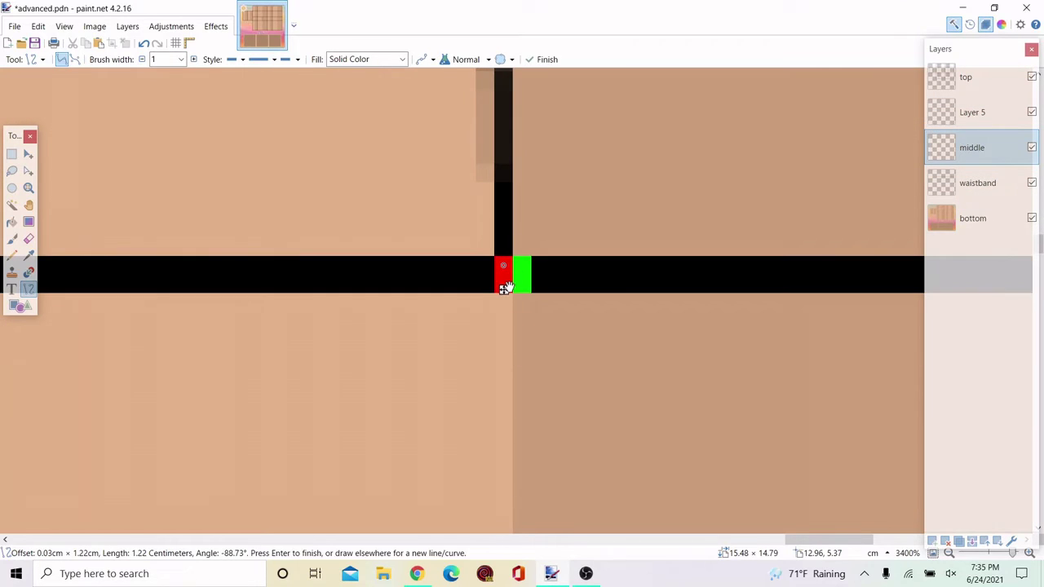
Try a slightly slanted line about 1.22 cm long from the waistband to the lower border near the second wide panel's centre
{"action": "left_click_drag", "start_coordinate": [490, 291], "coordinate": [490, 290]}
{"action": "scroll", "coordinate": [486, 297], "scroll_direction": "down", "scroll_amount": 6}
{"action": "scroll", "coordinate": [486, 322], "scroll_direction": "up", "scroll_amount": 5}
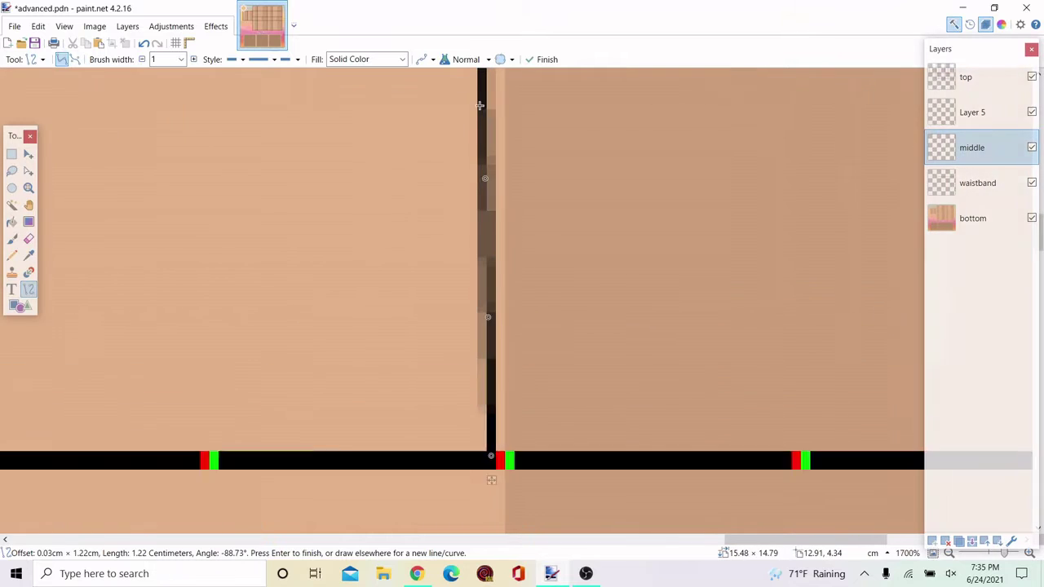
{"action": "key", "text": "Return"}
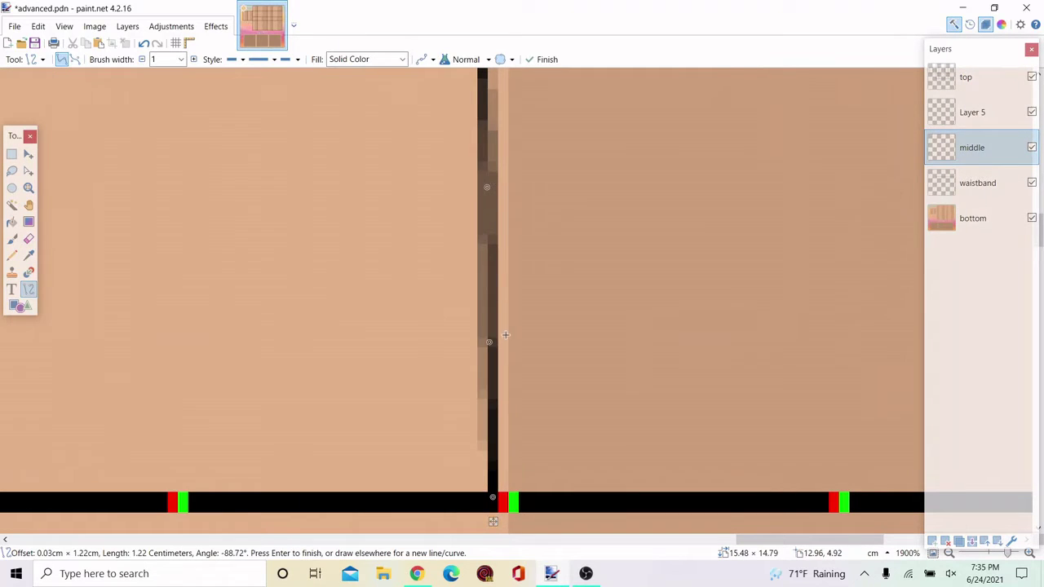
{"action": "scroll", "coordinate": [445, 247], "scroll_direction": "up", "scroll_amount": 3}
{"action": "key", "text": "Return"}
Try another line beside the slanted one below the waistband, then undo it
{"action": "scroll", "coordinate": [459, 235], "scroll_direction": "up", "scroll_amount": 4}
{"action": "scroll", "coordinate": [460, 335], "scroll_direction": "down", "scroll_amount": 1}
{"action": "mouse_move", "coordinate": [461, 236]}
{"action": "left_mouse_down"}
{"action": "mouse_move", "coordinate": [460, 335]}
{"action": "mouse_move", "coordinate": [502, 317]}
{"action": "left_mouse_up"}
{"action": "scroll", "coordinate": [462, 338], "scroll_direction": "down", "scroll_amount": 14}
{"action": "key", "text": "ctrl+z"}
{"action": "scroll", "coordinate": [449, 391], "scroll_direction": "down", "scroll_amount": 5}
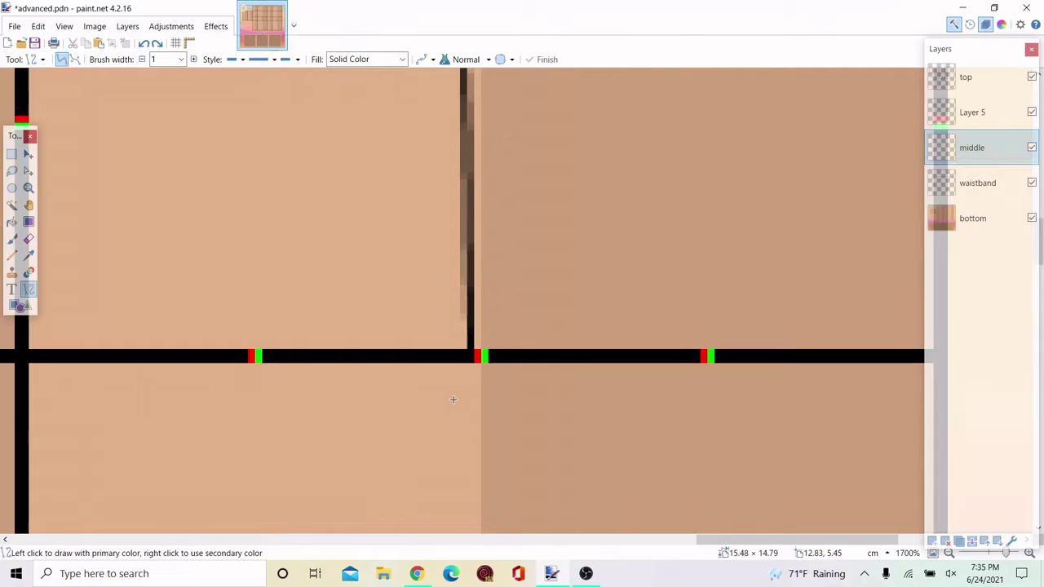
{"action": "scroll", "coordinate": [453, 400], "scroll_direction": "down", "scroll_amount": 4}
{"action": "scroll", "coordinate": [463, 238], "scroll_direction": "up", "scroll_amount": 5}
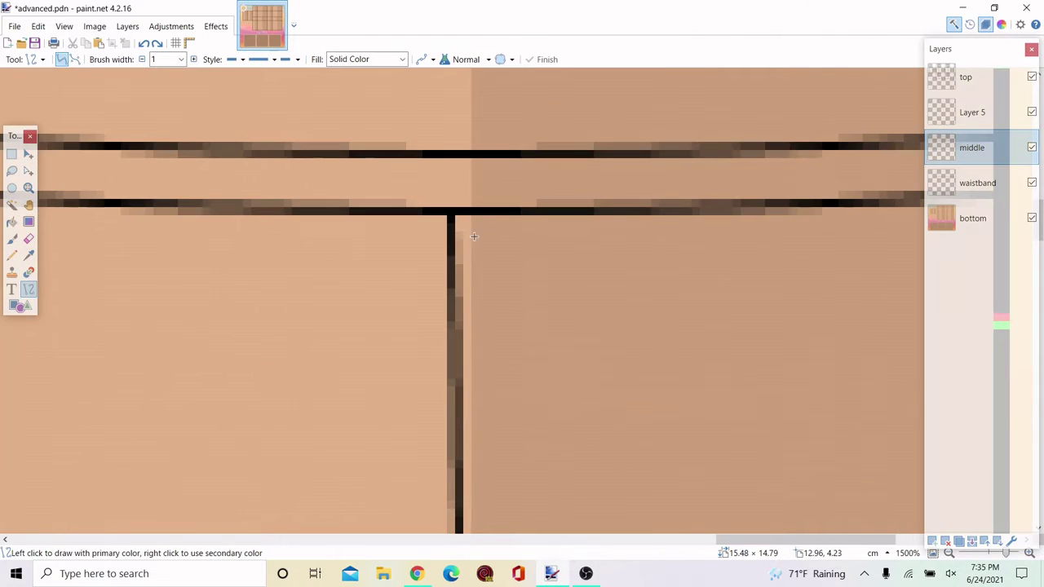
Select an area about 0.82 × 1.43 cm around the slanted line and place a mirrored copy across the panel's centre
{"action": "key", "text": "s"}
{"action": "scroll", "coordinate": [343, 301], "scroll_direction": "down", "scroll_amount": 5}
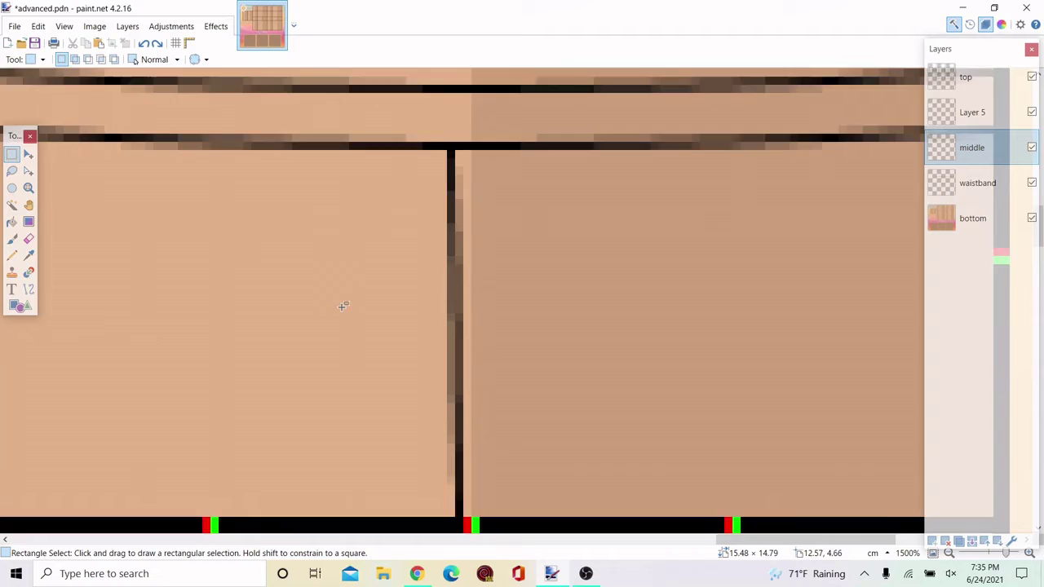
{"action": "left_click_drag", "start_coordinate": [225, 386], "coordinate": [212, 364]}
{"action": "scroll", "coordinate": [359, 262], "scroll_direction": "up", "scroll_amount": 3}
{"action": "mouse_move", "coordinate": [384, 313]}
{"action": "left_mouse_down"}
{"action": "mouse_move", "coordinate": [447, 210]}
{"action": "mouse_move", "coordinate": [453, 227]}
{"action": "left_mouse_up"}
{"action": "scroll", "coordinate": [409, 233], "scroll_direction": "down", "scroll_amount": 3}
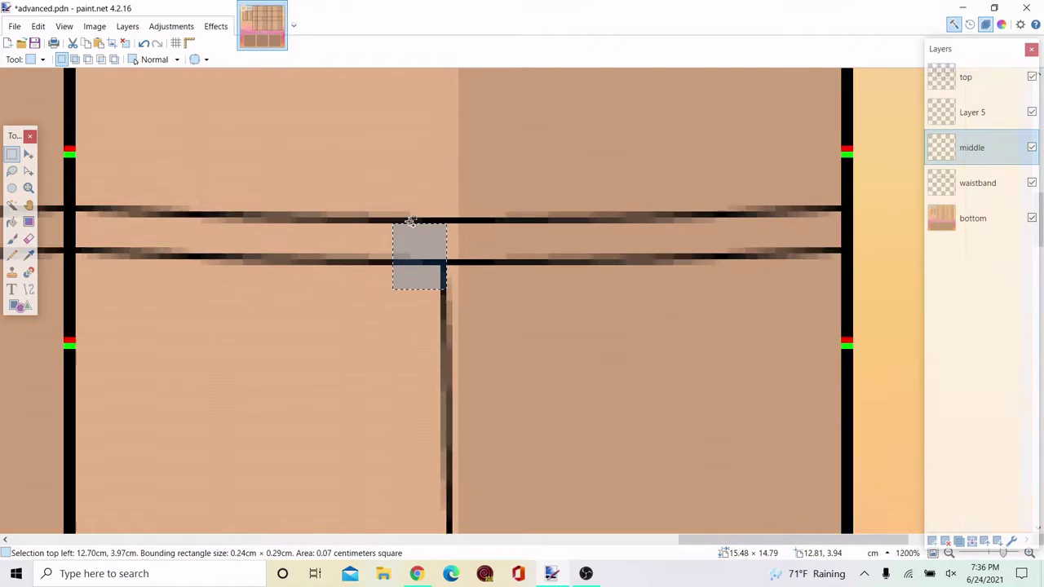
{"action": "left_click", "coordinate": [285, 502]}
{"action": "left_click_drag", "start_coordinate": [285, 503], "coordinate": [444, 214]}
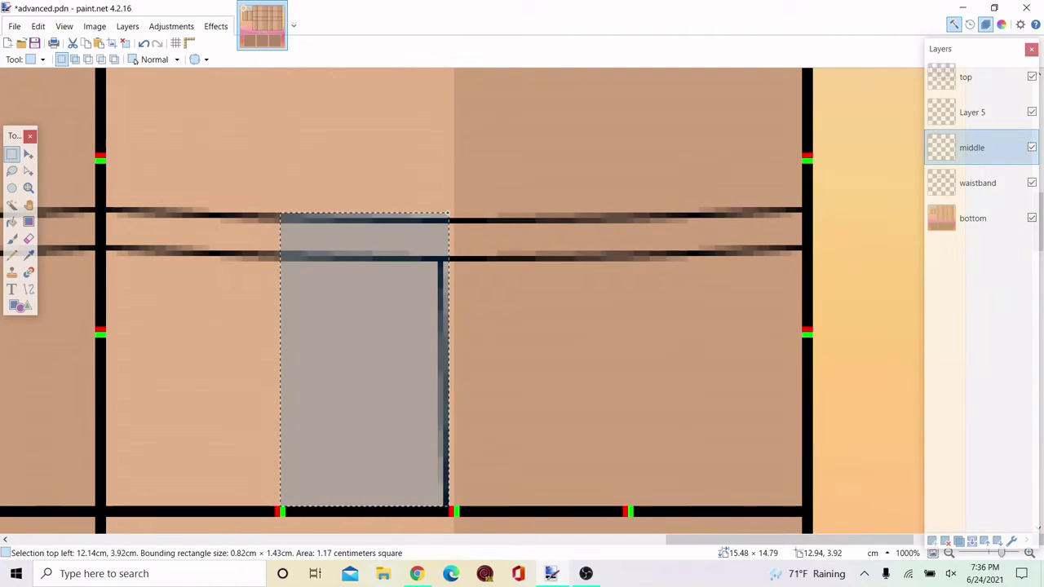
{"action": "key", "text": "m"}
{"action": "left_click_drag", "start_coordinate": [288, 386], "coordinate": [630, 375]}
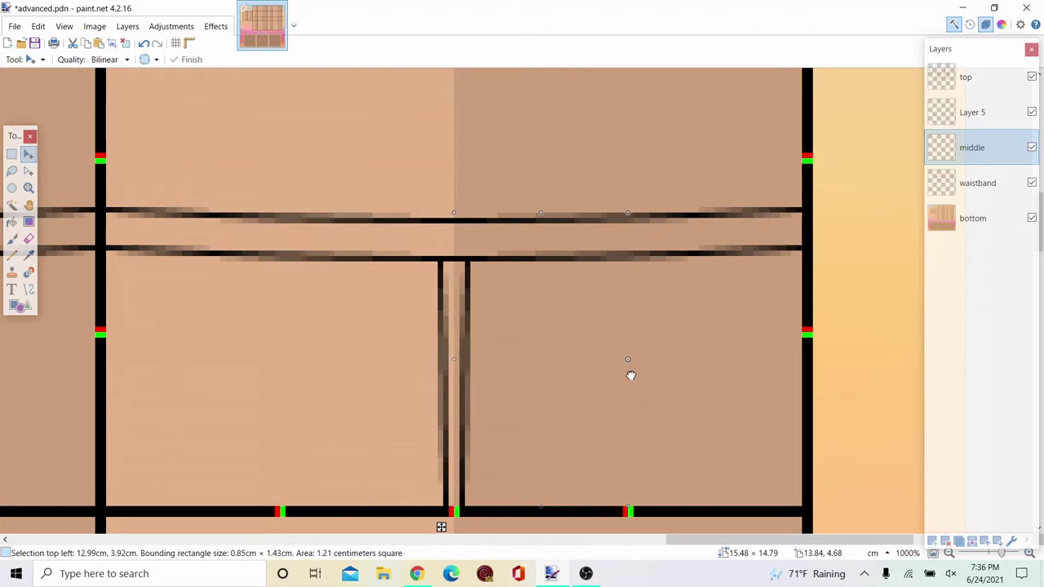
Undo the mirrored copy, the selections and the slanted line in the second wide panel
{"action": "left_click", "coordinate": [15, 157]}
{"action": "left_click_drag", "start_coordinate": [267, 198], "coordinate": [282, 207]}
{"action": "scroll", "coordinate": [563, 173], "scroll_direction": "down", "scroll_amount": 7}
{"action": "key", "text": "ctrl+z"}
{"action": "scroll", "coordinate": [593, 179], "scroll_direction": "up", "scroll_amount": 3}
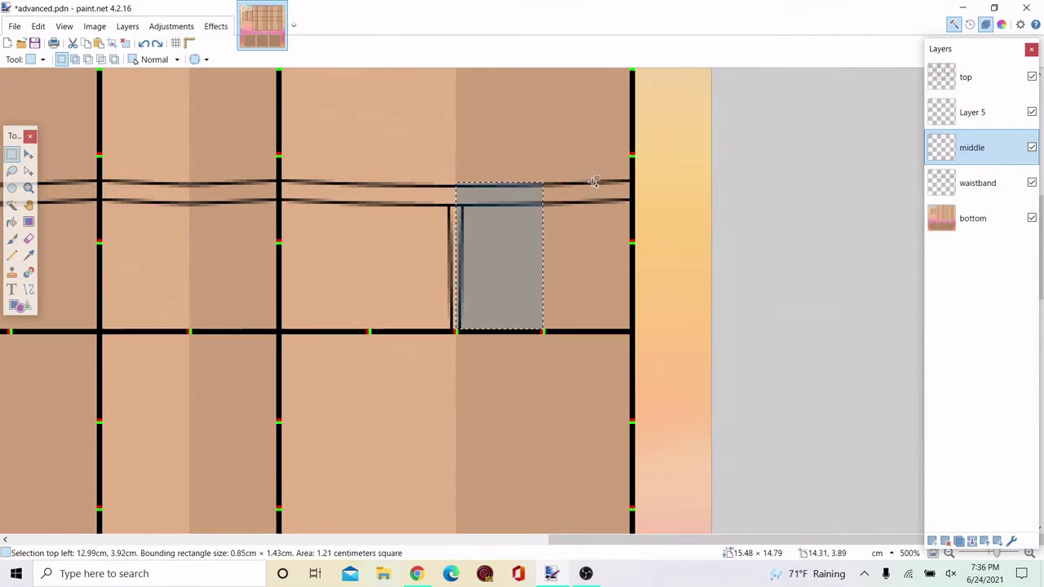
{"action": "scroll", "coordinate": [531, 252], "scroll_direction": "up", "scroll_amount": 1}
{"action": "key", "text": "ctrl+z"}
{"action": "key", "text": "ctrl+z"}
{"action": "key", "text": "ctrl+z"}
{"action": "key", "text": "ctrl+z"}
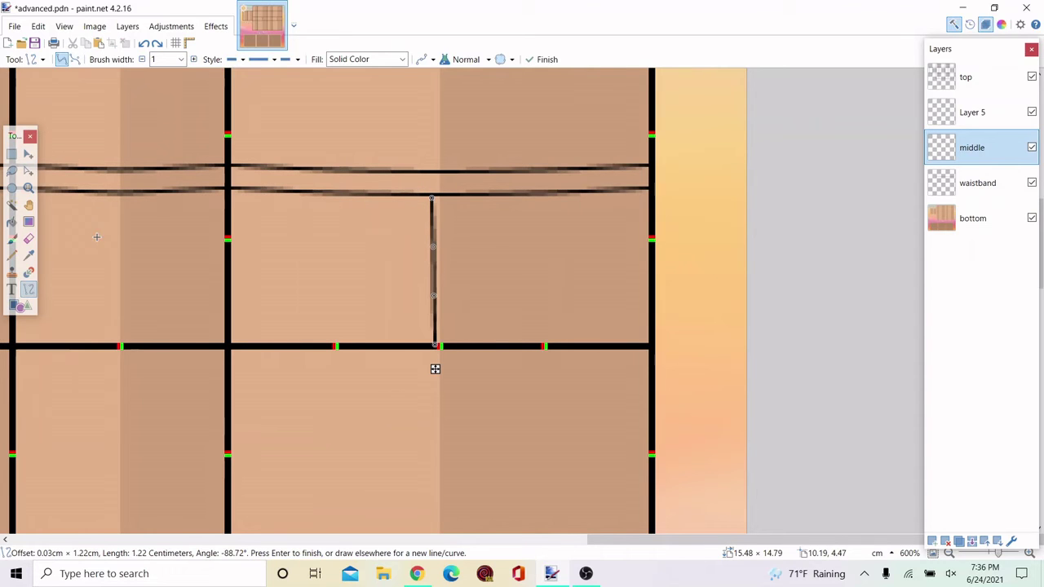
{"action": "key", "text": "ctrl+z"}
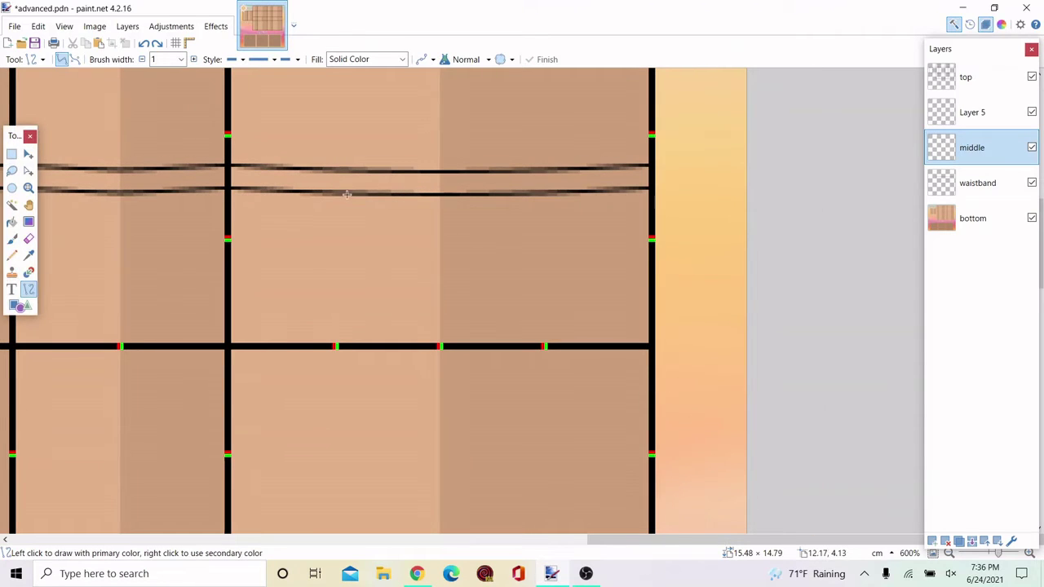
Draw two straight, parallel vertical lines from the waistband to the lower border around the second wide panel's centre
{"action": "scroll", "coordinate": [418, 200], "scroll_direction": "up", "scroll_amount": 8}
{"action": "mouse_move", "coordinate": [515, 176]}
{"action": "left_mouse_down"}
{"action": "mouse_move", "coordinate": [509, 145]}
{"action": "mouse_move", "coordinate": [509, 207]}
{"action": "left_mouse_up"}
{"action": "scroll", "coordinate": [565, 253], "scroll_direction": "down", "scroll_amount": 8}
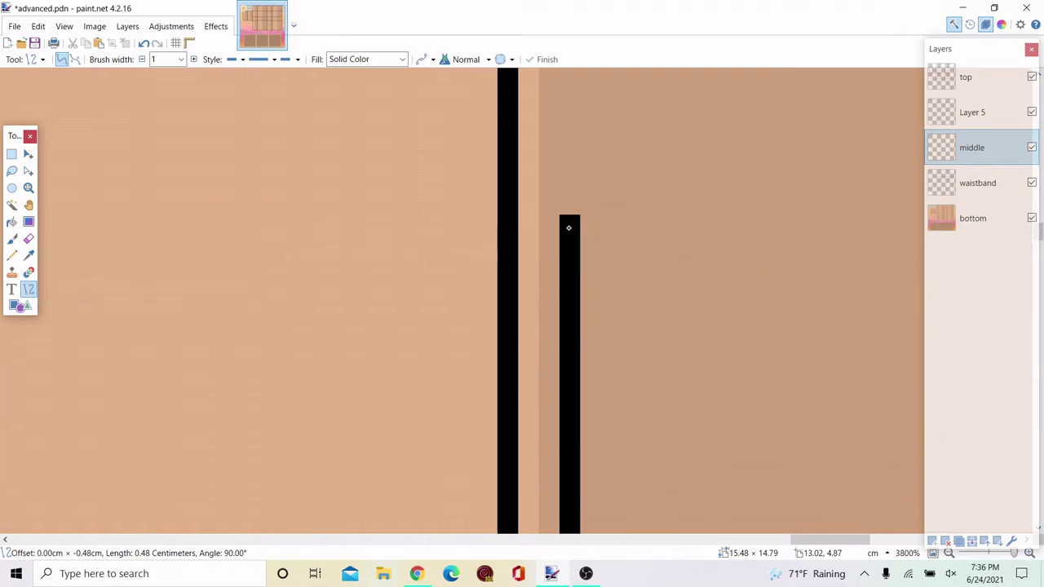
{"action": "key", "text": "Return"}
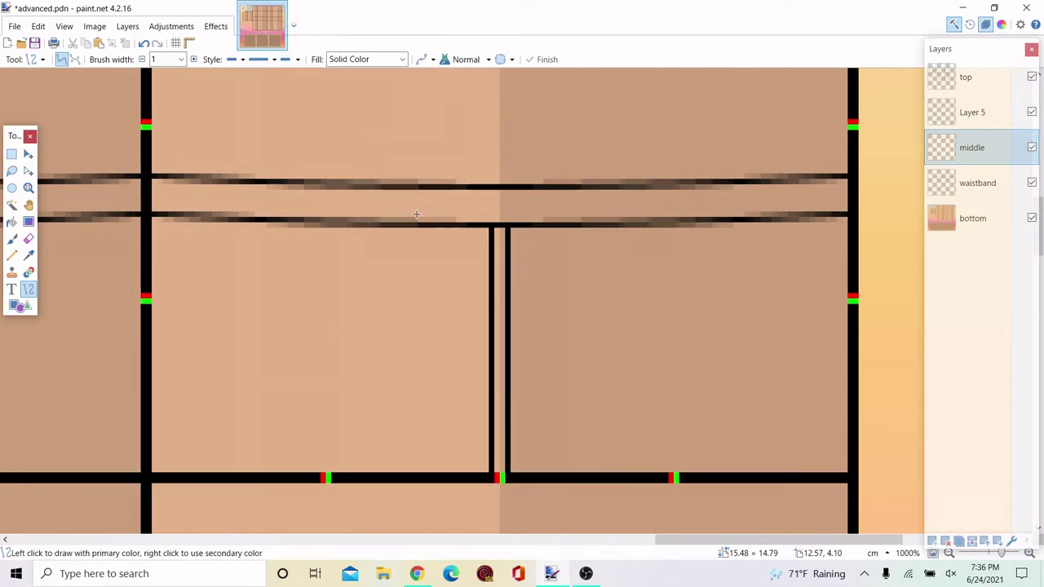
Draw two parallel seam lines about 1.64 cm long, sloping from the second wide panel's side border down to its centre lines
{"action": "scroll", "coordinate": [105, 281], "scroll_direction": "up", "scroll_amount": 4}
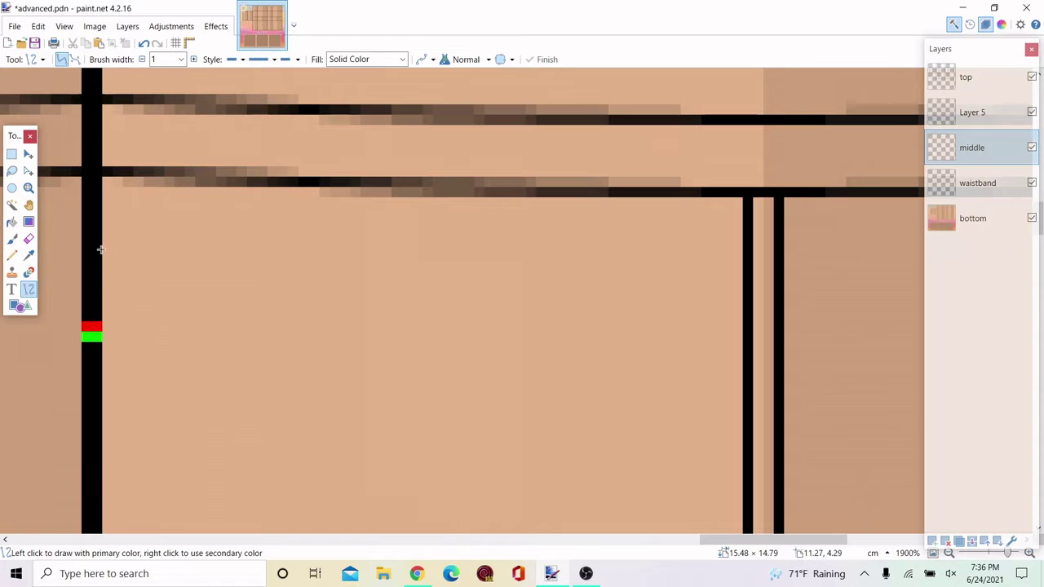
{"action": "mouse_move", "coordinate": [100, 249]}
{"action": "left_mouse_down"}
{"action": "mouse_move", "coordinate": [492, 263]}
{"action": "mouse_move", "coordinate": [699, 301]}
{"action": "mouse_move", "coordinate": [738, 291]}
{"action": "left_mouse_up"}
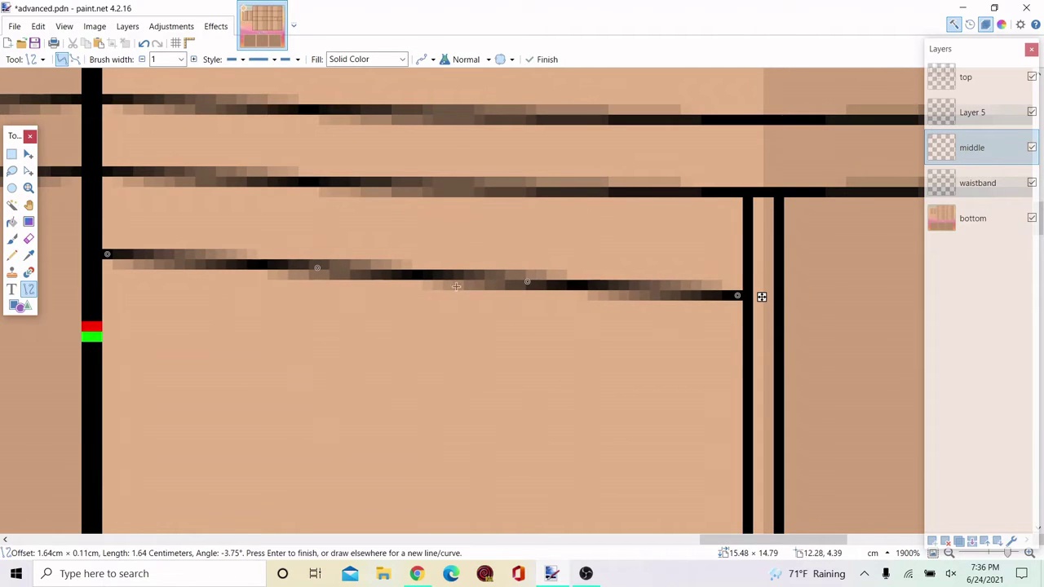
{"action": "left_click_drag", "start_coordinate": [523, 283], "coordinate": [524, 279]}
{"action": "left_click_drag", "start_coordinate": [317, 268], "coordinate": [318, 269]}
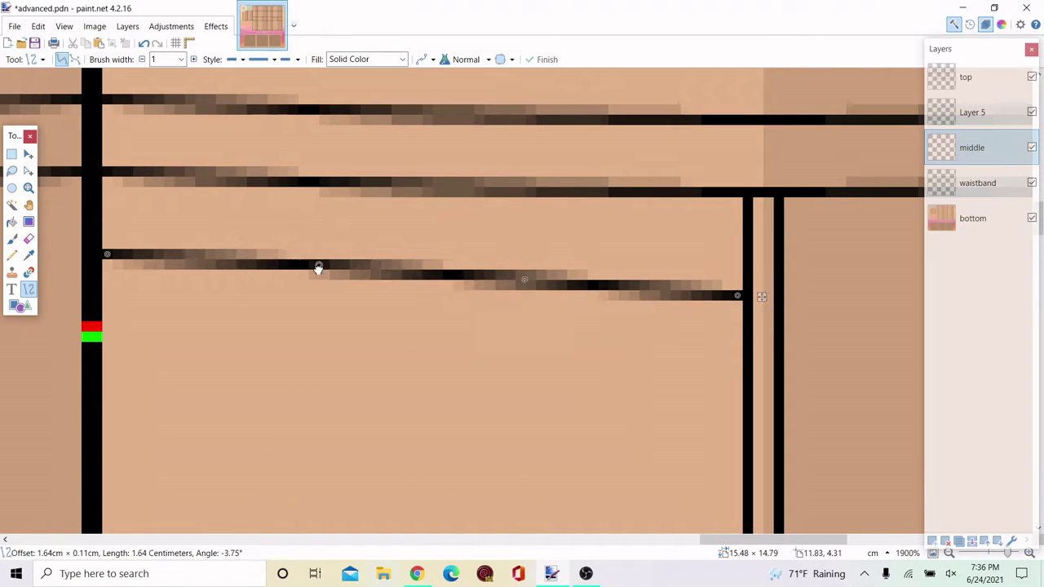
{"action": "key", "text": "Return"}
{"action": "left_click_drag", "start_coordinate": [739, 320], "coordinate": [105, 279]}
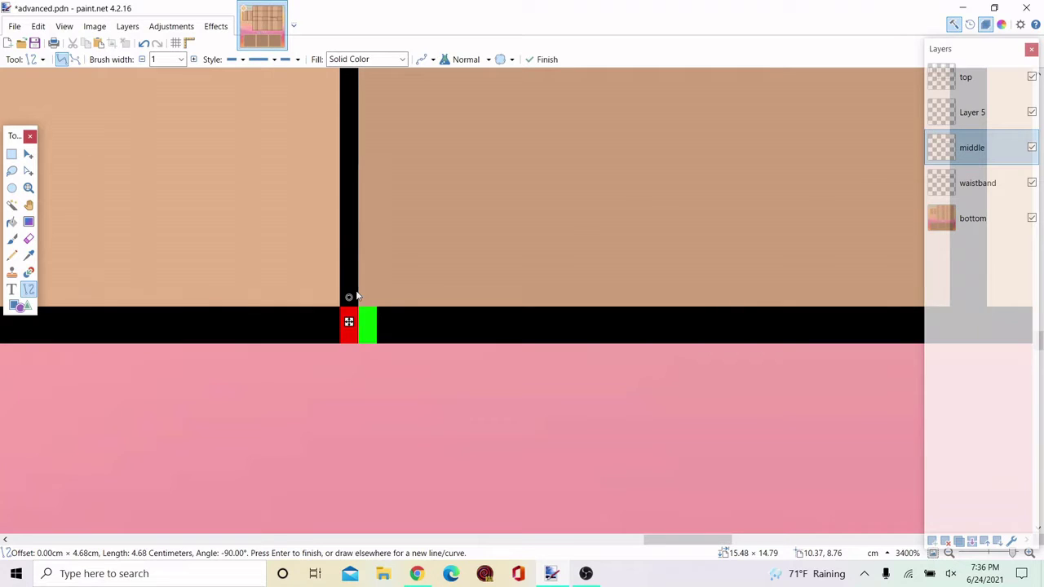
Draw a second long vertical line beside the 4.68 cm seam in the adjoining narrow panel, running down from the waistband
{"action": "scroll", "coordinate": [357, 295], "scroll_direction": "up", "scroll_amount": 5}
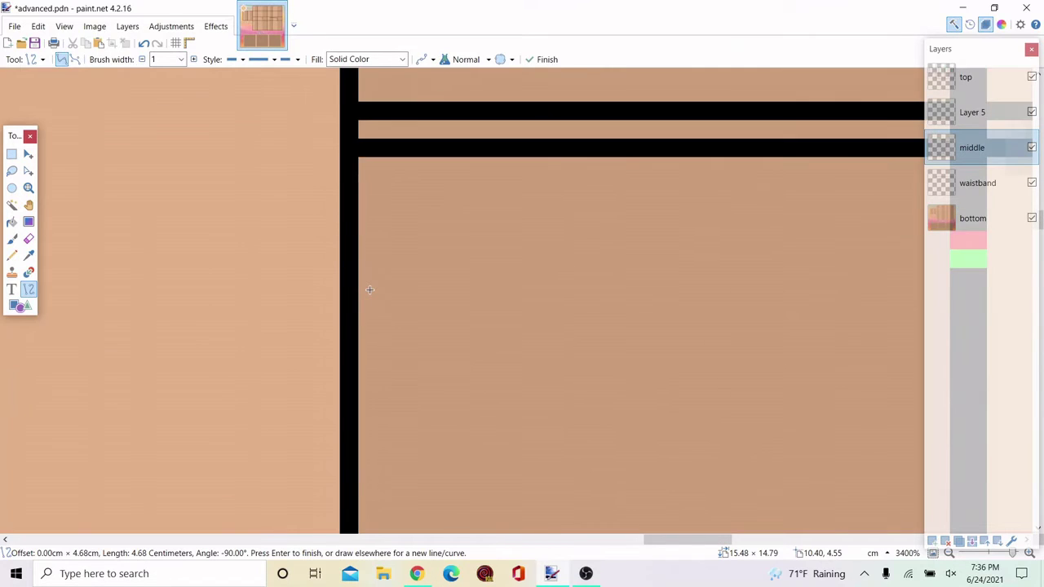
{"action": "scroll", "coordinate": [481, 324], "scroll_direction": "down", "scroll_amount": 5}
{"action": "scroll", "coordinate": [382, 193], "scroll_direction": "up", "scroll_amount": 7}
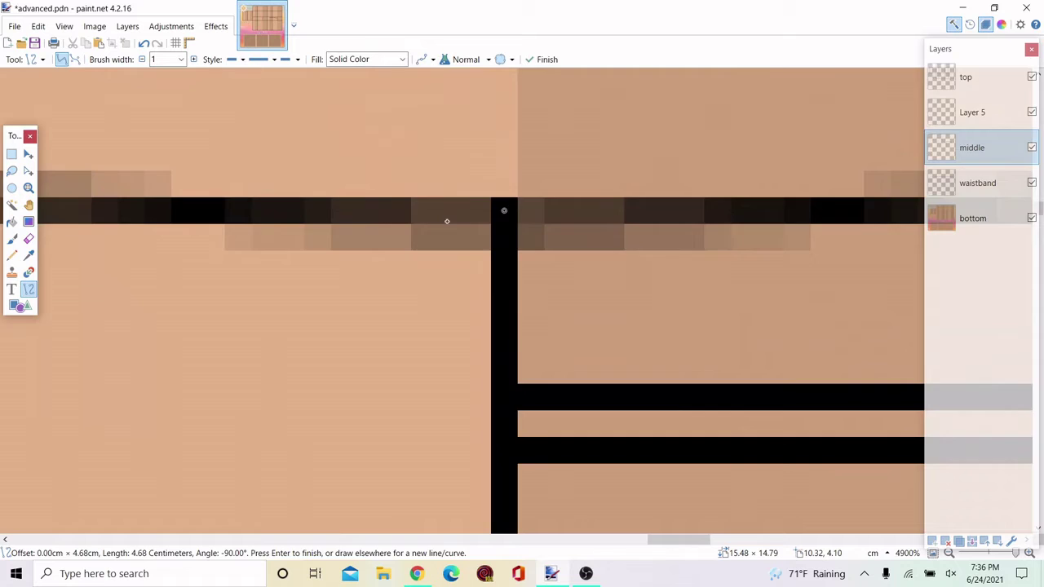
{"action": "scroll", "coordinate": [445, 252], "scroll_direction": "down", "scroll_amount": 6}
{"action": "left_click_drag", "start_coordinate": [447, 221], "coordinate": [446, 287]}
{"action": "scroll", "coordinate": [445, 252], "scroll_direction": "down", "scroll_amount": 4}
{"action": "scroll", "coordinate": [446, 290], "scroll_direction": "down", "scroll_amount": 7}
{"action": "scroll", "coordinate": [477, 387], "scroll_direction": "down", "scroll_amount": 5}
{"action": "key", "text": "Return"}
{"action": "scroll", "coordinate": [463, 205], "scroll_direction": "up", "scroll_amount": 6}
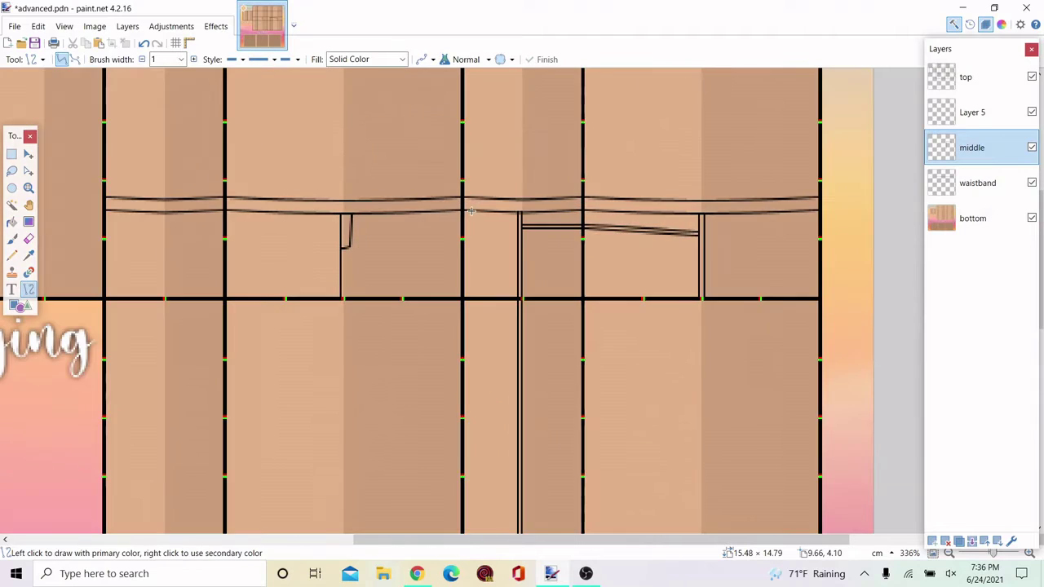
Select the seam half of the second wide panel, about 1.69 × 1.46 cm, and place a mirrored copy on its other half
{"action": "scroll", "coordinate": [508, 204], "scroll_direction": "down", "scroll_amount": 4}
{"action": "scroll", "coordinate": [500, 222], "scroll_direction": "up", "scroll_amount": 3}
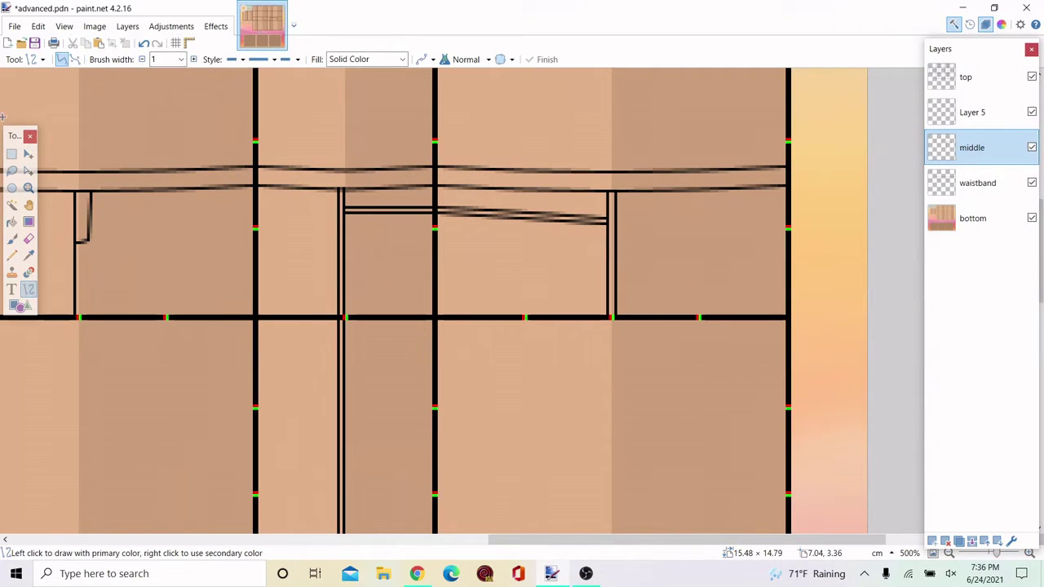
{"action": "left_click", "coordinate": [11, 153]}
{"action": "scroll", "coordinate": [446, 161], "scroll_direction": "up", "scroll_amount": 1}
{"action": "left_click_drag", "start_coordinate": [429, 171], "coordinate": [778, 469]}
{"action": "key", "text": "m"}
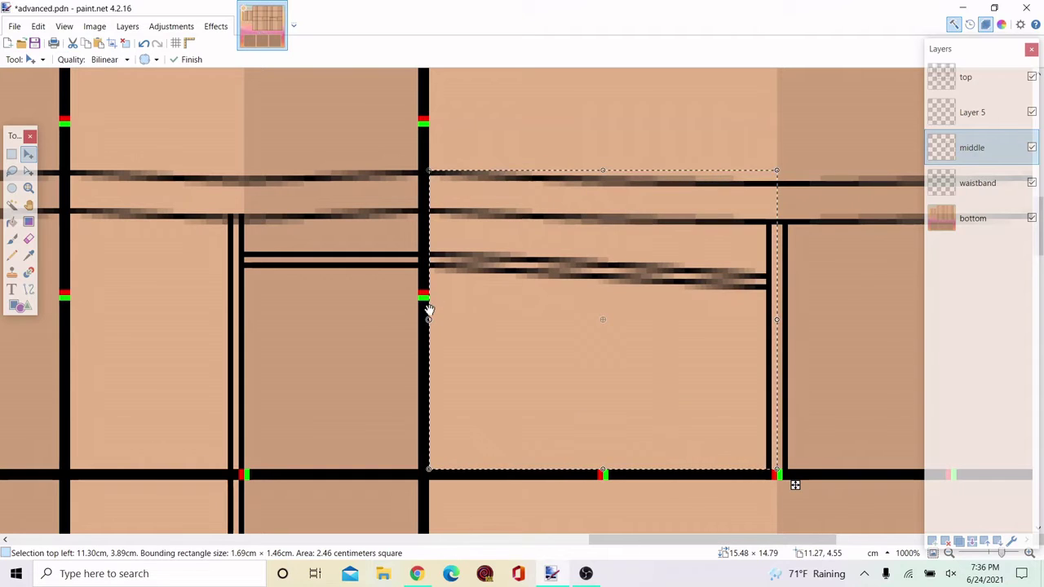
{"action": "left_click_drag", "start_coordinate": [429, 310], "coordinate": [841, 279]}
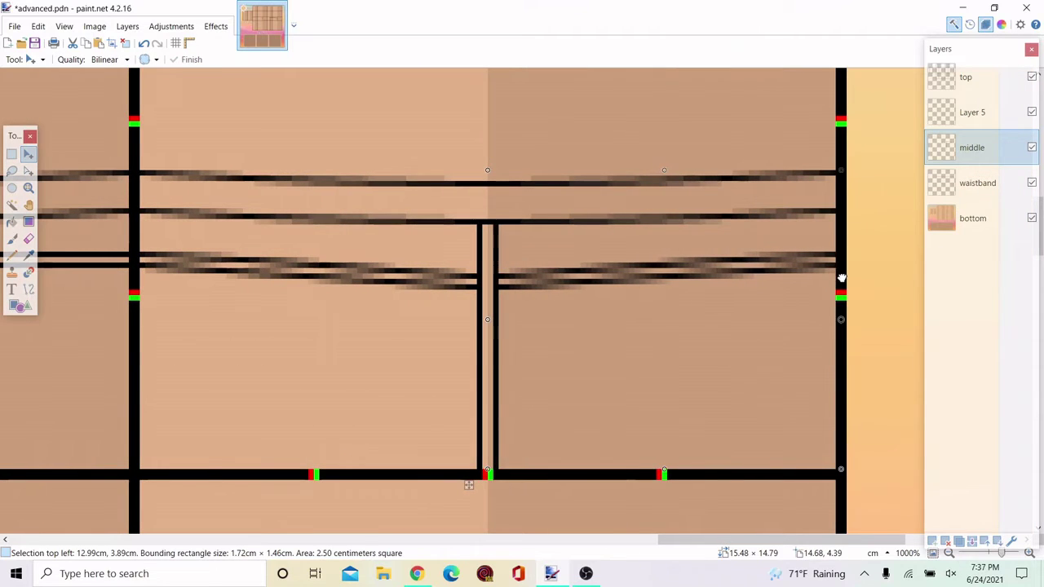
Select the narrow panel's line art, about 1.69 × 4.89 cm, and place a mirrored copy on the other narrow panel beside the fly panel
{"action": "scroll", "coordinate": [841, 279], "scroll_direction": "down", "scroll_amount": 1}
{"action": "scroll", "coordinate": [839, 270], "scroll_direction": "down", "scroll_amount": 6}
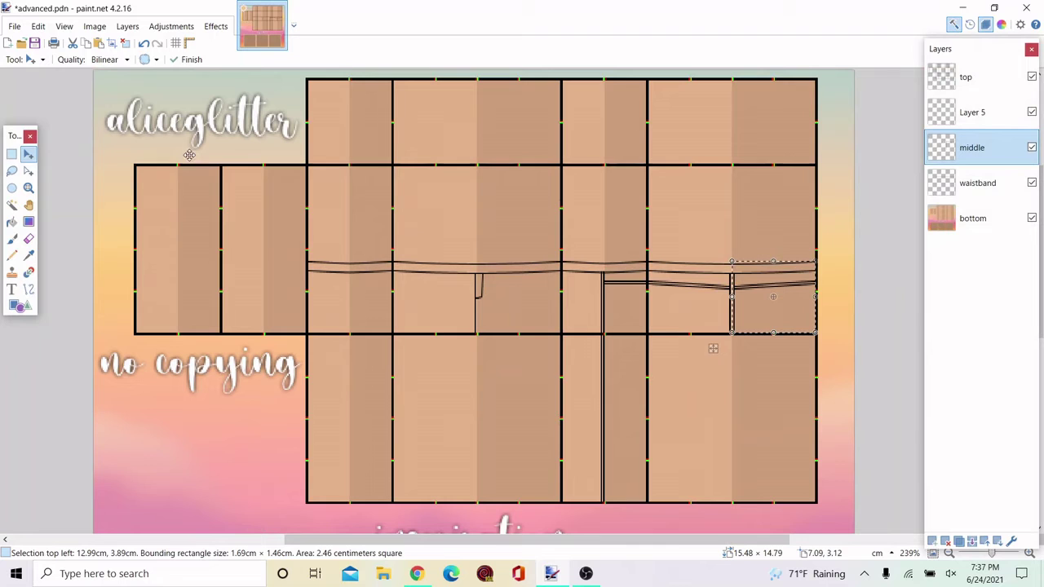
{"action": "key", "text": "s"}
{"action": "scroll", "coordinate": [713, 349], "scroll_direction": "up", "scroll_amount": 7}
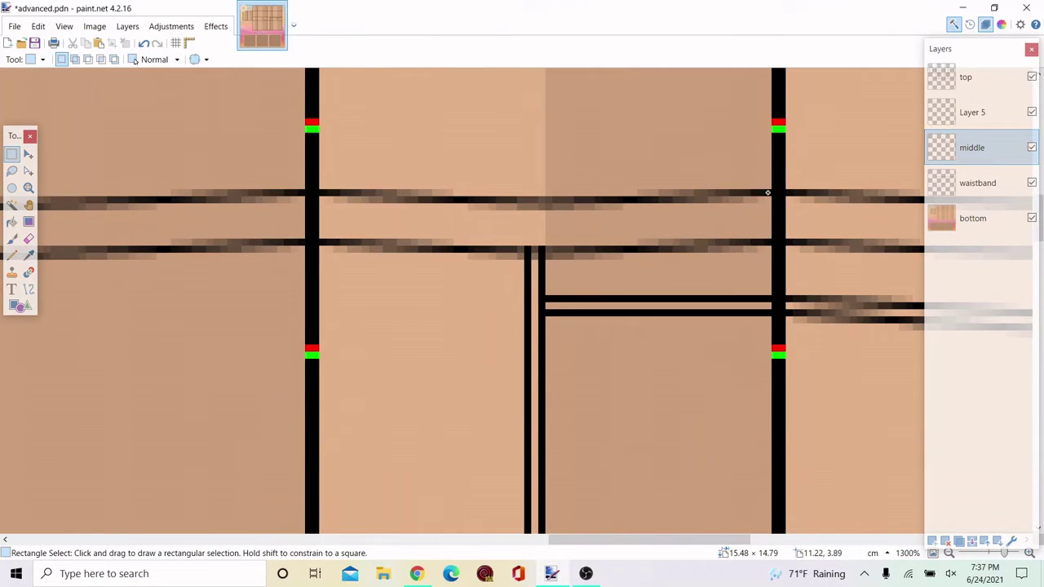
{"action": "scroll", "coordinate": [489, 305], "scroll_direction": "down", "scroll_amount": 5}
{"action": "left_click_drag", "start_coordinate": [767, 192], "coordinate": [318, 322]}
{"action": "scroll", "coordinate": [470, 380], "scroll_direction": "down", "scroll_amount": 8}
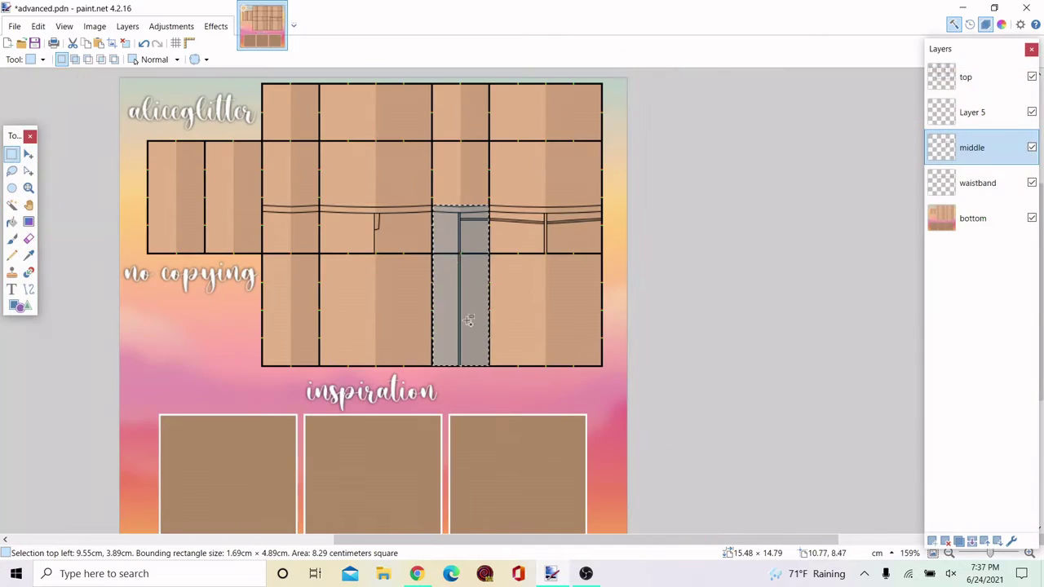
{"action": "scroll", "coordinate": [447, 205], "scroll_direction": "up", "scroll_amount": 3}
{"action": "key", "text": "m"}
{"action": "scroll", "coordinate": [447, 204], "scroll_direction": "up", "scroll_amount": 3}
{"action": "scroll", "coordinate": [522, 266], "scroll_direction": "up", "scroll_amount": 2}
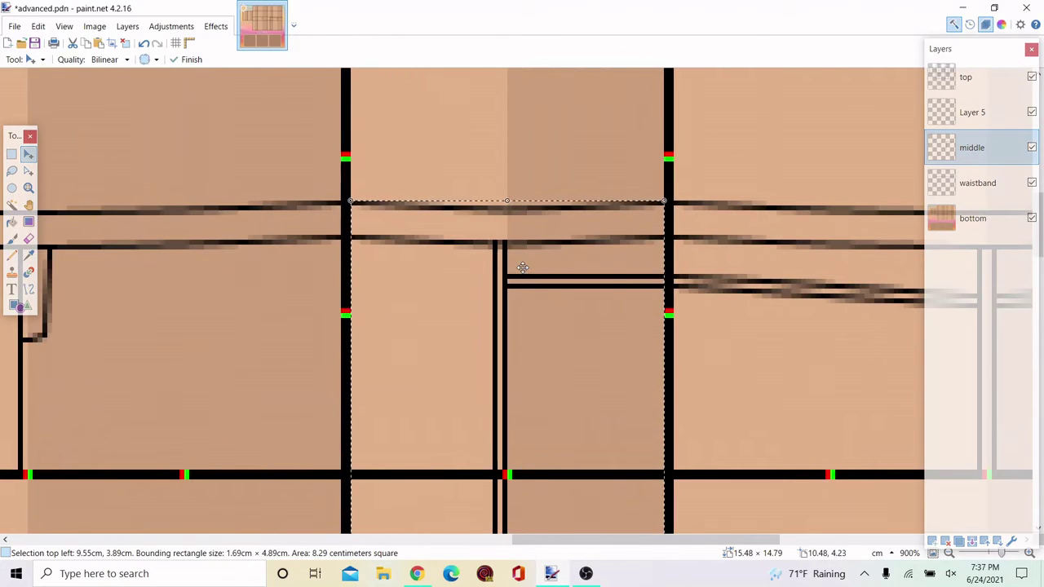
{"action": "left_click_drag", "start_coordinate": [523, 266], "coordinate": [559, 272]}
{"action": "left_click_drag", "start_coordinate": [424, 326], "coordinate": [90, 279]}
{"action": "scroll", "coordinate": [354, 253], "scroll_direction": "down", "scroll_amount": 7}
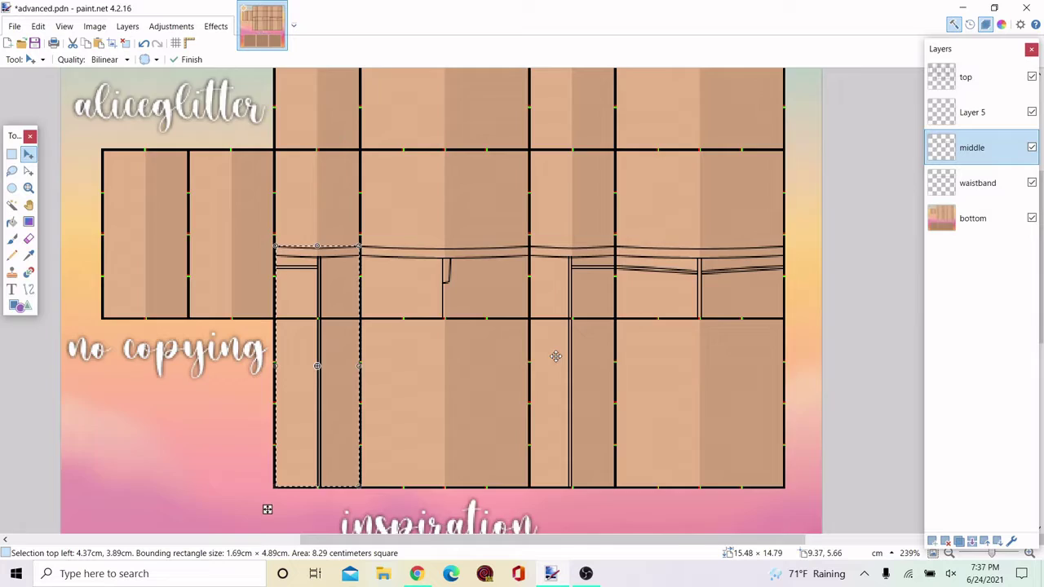
Clear the selection and add a new layer directly above the middle layer
{"action": "scroll", "coordinate": [557, 357], "scroll_direction": "up", "scroll_amount": 2}
{"action": "left_click", "coordinate": [12, 153]}
{"action": "key", "text": "ctrl+d"}
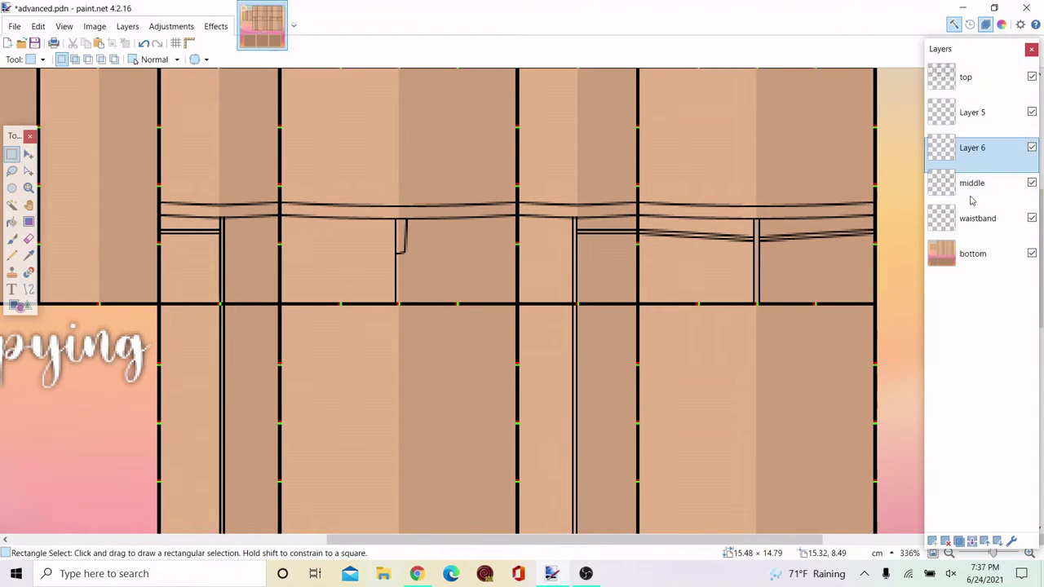
On the middle layer, draw a second vertical line about 1.19 cm long beside the front fly line, from the waistband to the template's horizontal line
{"action": "left_click", "coordinate": [971, 193]}
{"action": "scroll", "coordinate": [424, 236], "scroll_direction": "up", "scroll_amount": 7}
{"action": "left_click", "coordinate": [30, 291]}
{"action": "scroll", "coordinate": [391, 206], "scroll_direction": "up", "scroll_amount": 6}
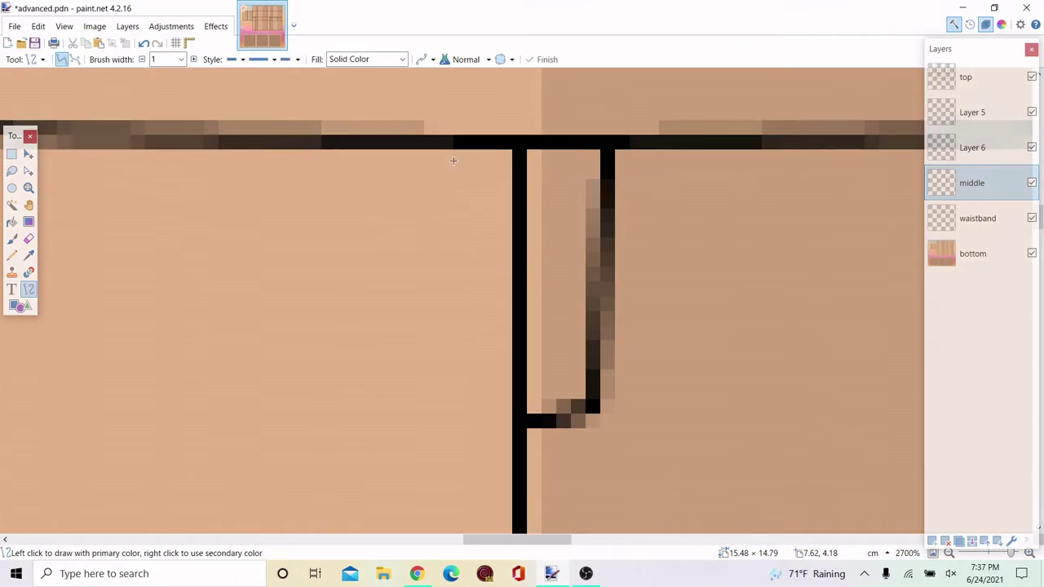
{"action": "left_click_drag", "start_coordinate": [494, 150], "coordinate": [501, 208]}
{"action": "scroll", "coordinate": [501, 208], "scroll_direction": "down", "scroll_amount": 4}
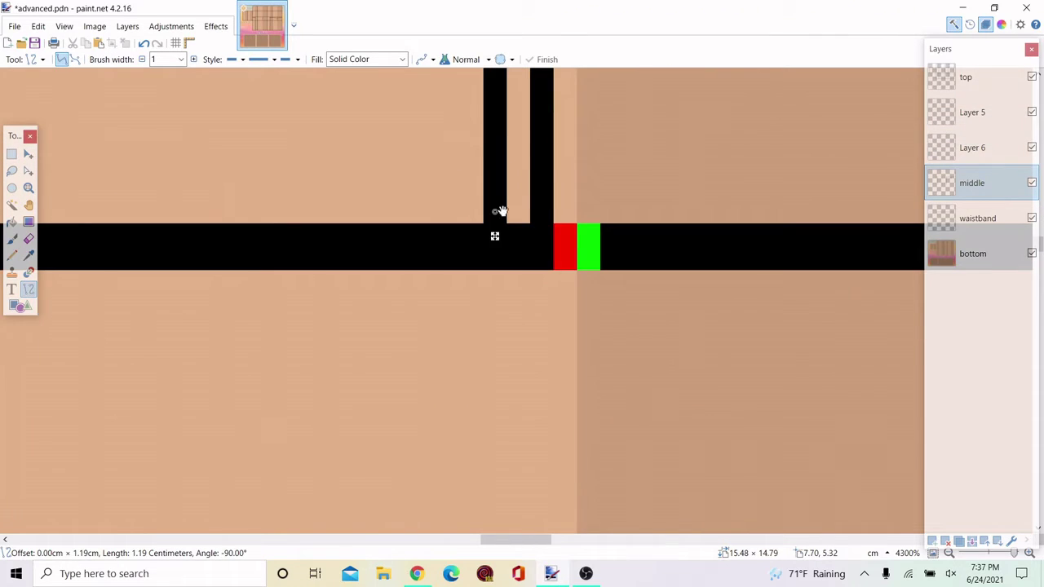
{"action": "scroll", "coordinate": [494, 236], "scroll_direction": "down", "scroll_amount": 6}
{"action": "key", "text": "Return"}
{"action": "scroll", "coordinate": [426, 317], "scroll_direction": "down", "scroll_amount": 2}
{"action": "scroll", "coordinate": [443, 196], "scroll_direction": "up", "scroll_amount": 6}
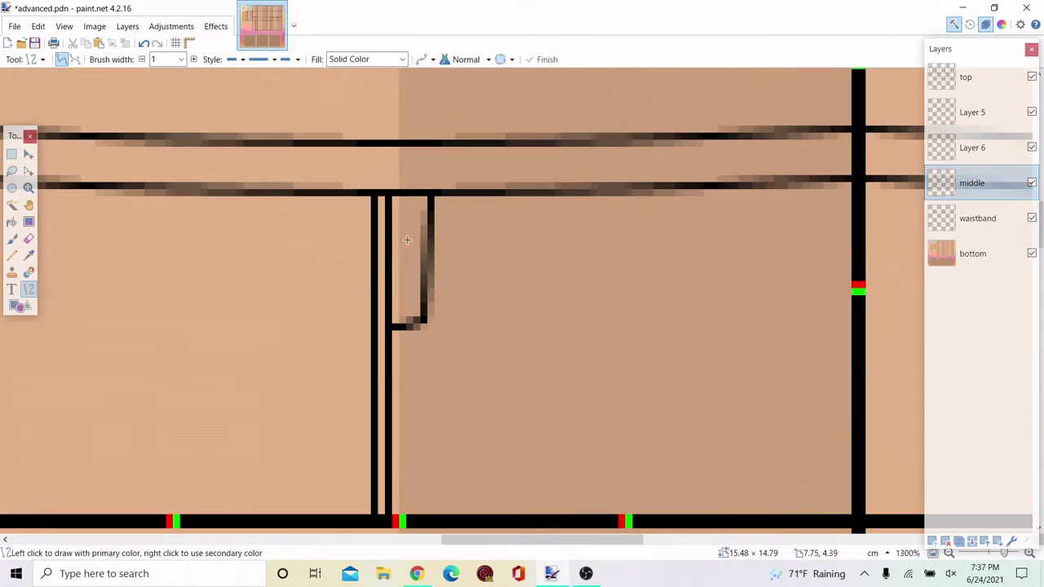
{"action": "mouse_move", "coordinate": [441, 195]}
{"action": "left_mouse_down"}
{"action": "mouse_move", "coordinate": [440, 266]}
{"action": "mouse_move", "coordinate": [413, 341]}
{"action": "mouse_move", "coordinate": [424, 355]}
{"action": "left_mouse_up"}
{"action": "scroll", "coordinate": [442, 265], "scroll_direction": "down", "scroll_amount": 2}
{"action": "key", "text": "ctrl+z"}
Outline the fly flap with a second outer line: a short curved base and a slightly bent side about 0.50 cm long up to the waistband
{"action": "mouse_move", "coordinate": [334, 367]}
{"action": "left_mouse_down"}
{"action": "mouse_move", "coordinate": [420, 357]}
{"action": "mouse_move", "coordinate": [373, 373]}
{"action": "left_mouse_up"}
{"action": "key", "text": "Return"}
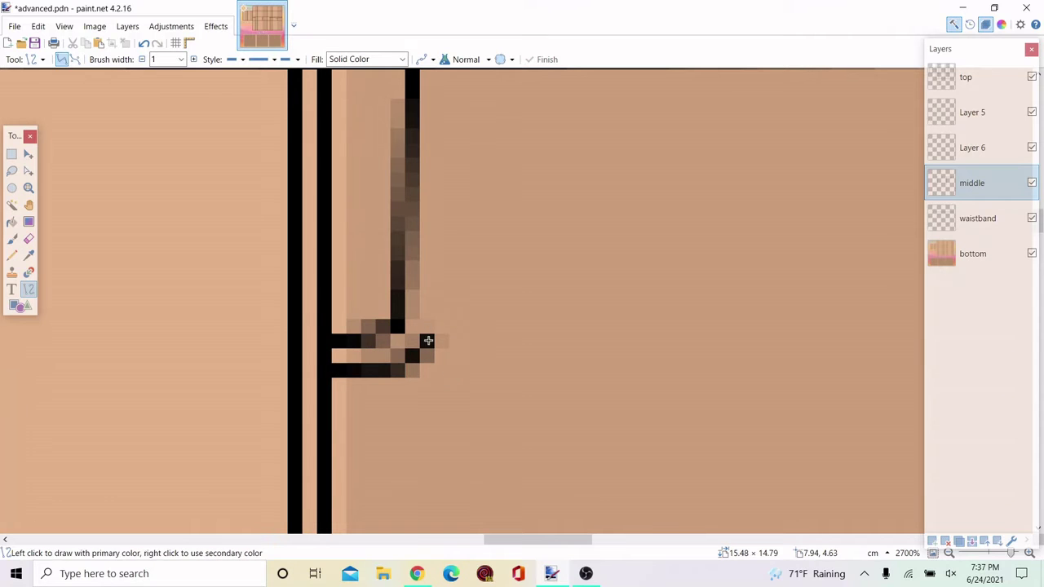
{"action": "scroll", "coordinate": [457, 310], "scroll_direction": "up", "scroll_amount": 2}
{"action": "left_click_drag", "start_coordinate": [428, 341], "coordinate": [441, 206]}
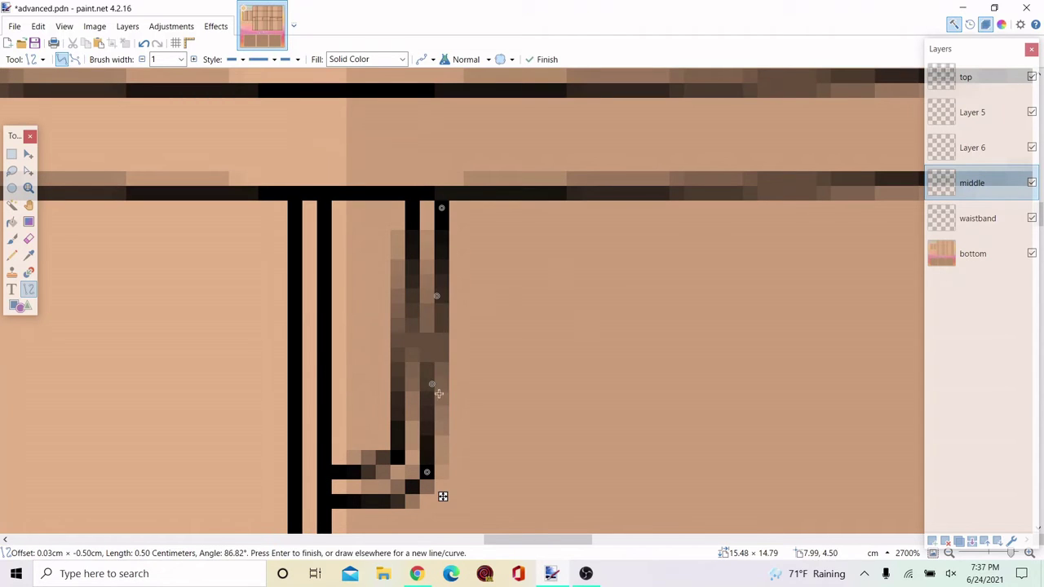
{"action": "left_click_drag", "start_coordinate": [436, 386], "coordinate": [435, 383]}
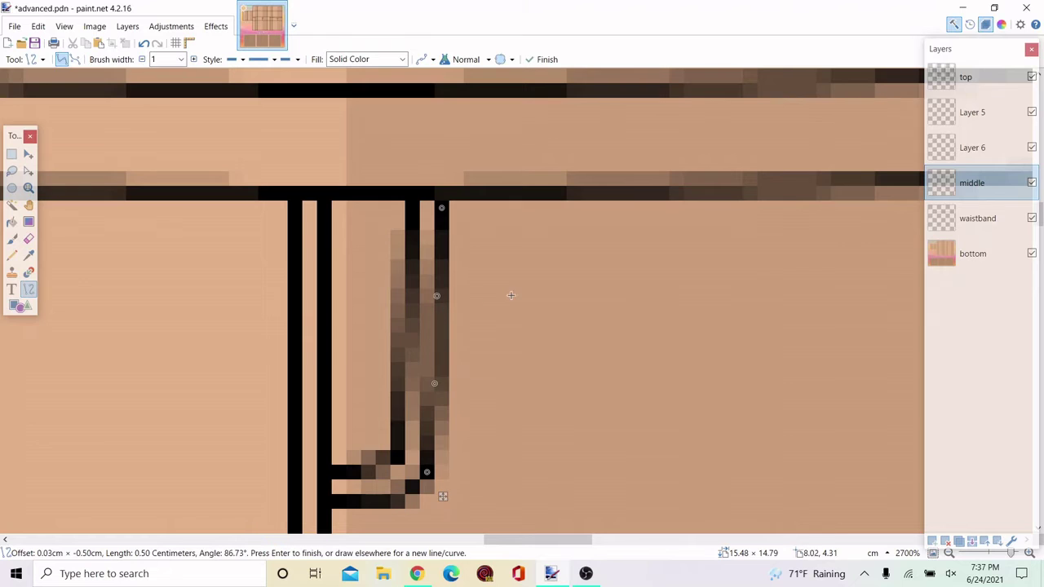
{"action": "key", "text": "Return"}
{"action": "scroll", "coordinate": [522, 295], "scroll_direction": "down", "scroll_amount": 8}
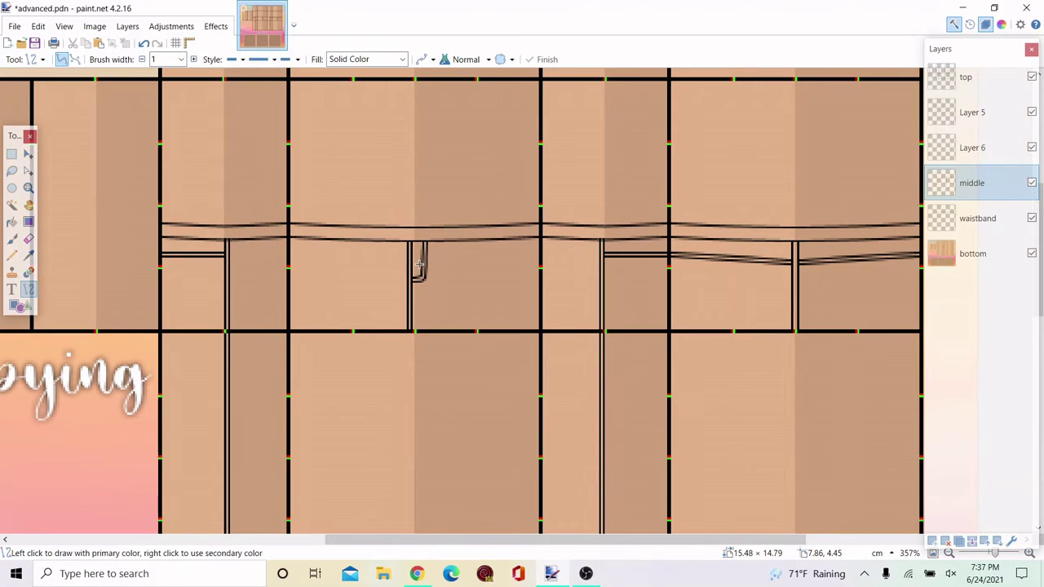
{"action": "scroll", "coordinate": [424, 273], "scroll_direction": "up", "scroll_amount": 4}
{"action": "scroll", "coordinate": [403, 308], "scroll_direction": "down", "scroll_amount": 3}
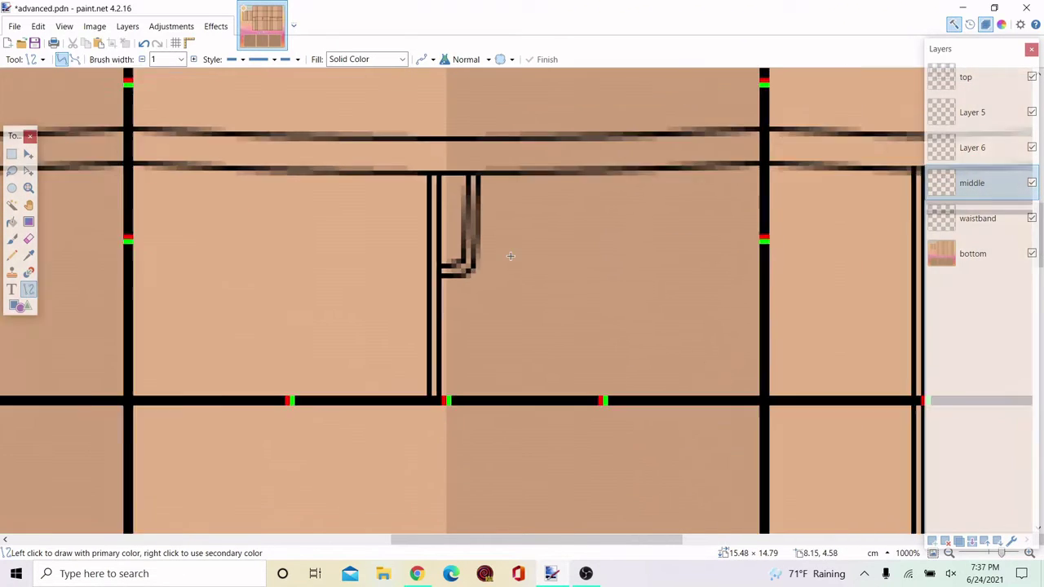
Delete Layer 5 and rename Layer 6 as pockets
{"action": "left_click", "coordinate": [979, 147]}
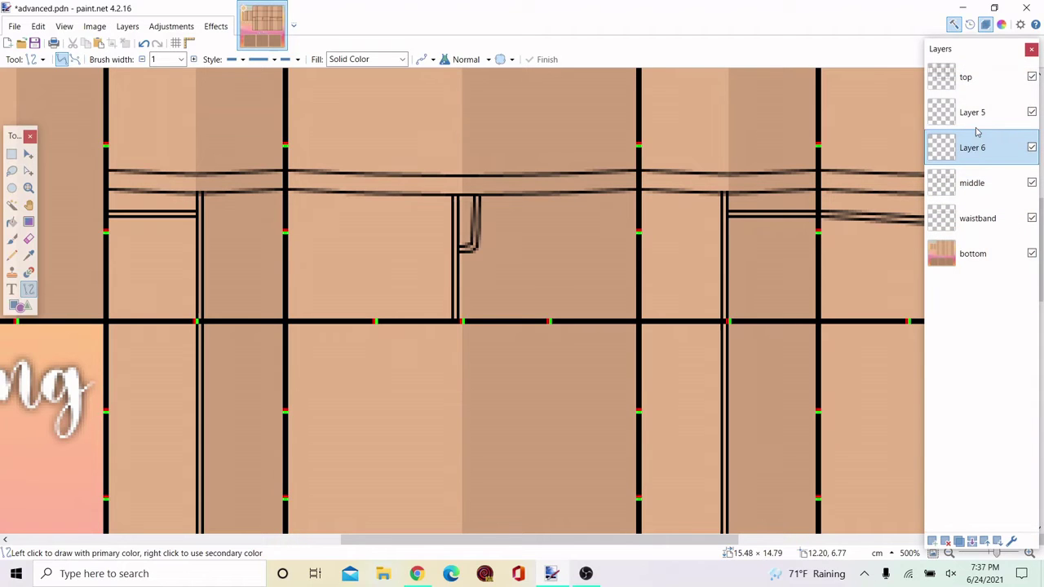
{"action": "left_click", "coordinate": [973, 116]}
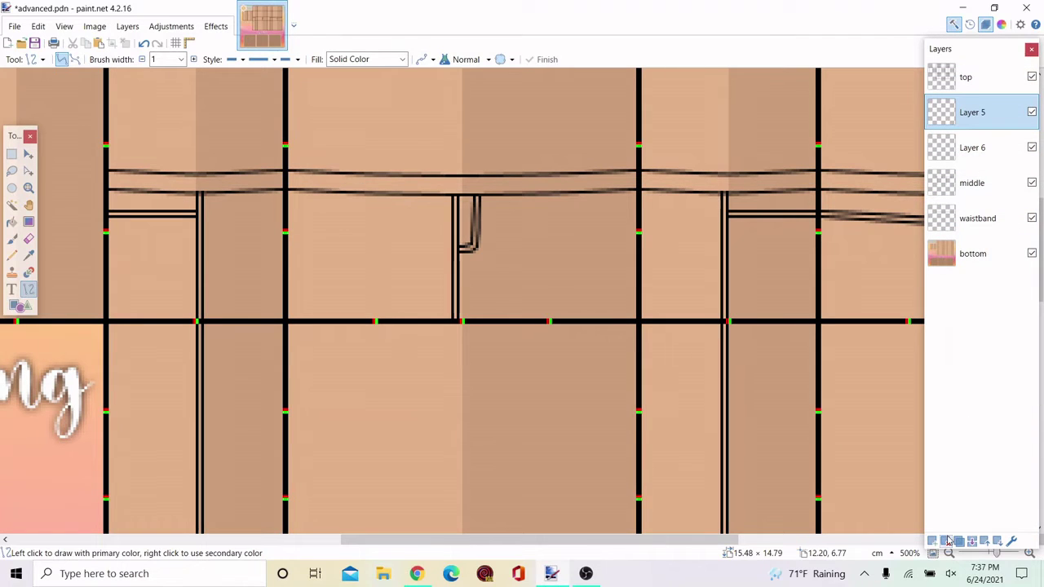
{"action": "left_click", "coordinate": [947, 541]}
{"action": "double_click", "coordinate": [972, 112]}
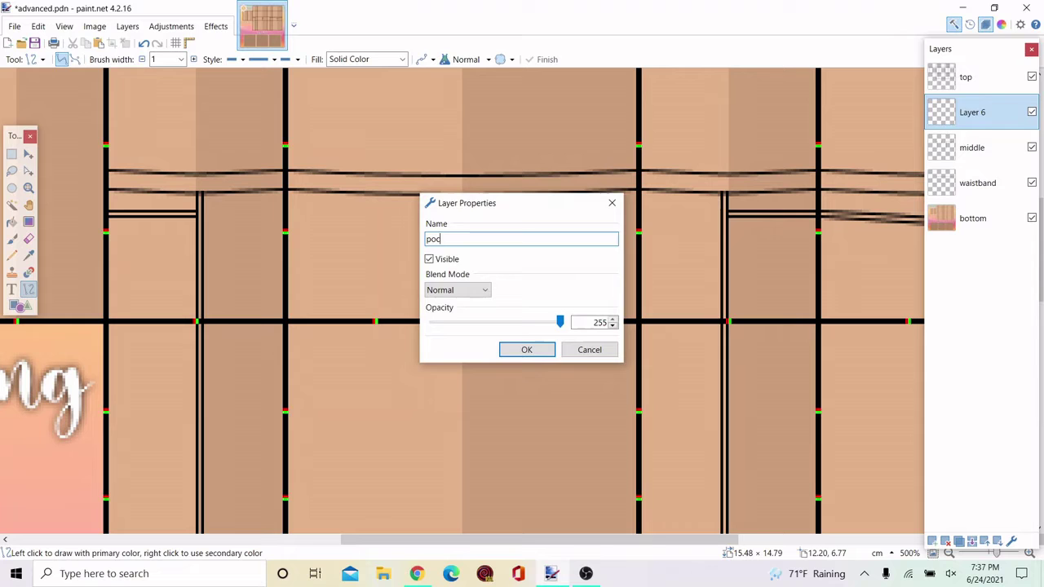
{"action": "key", "text": "Return"}
{"action": "scroll", "coordinate": [375, 318], "scroll_direction": "up", "scroll_amount": 5}
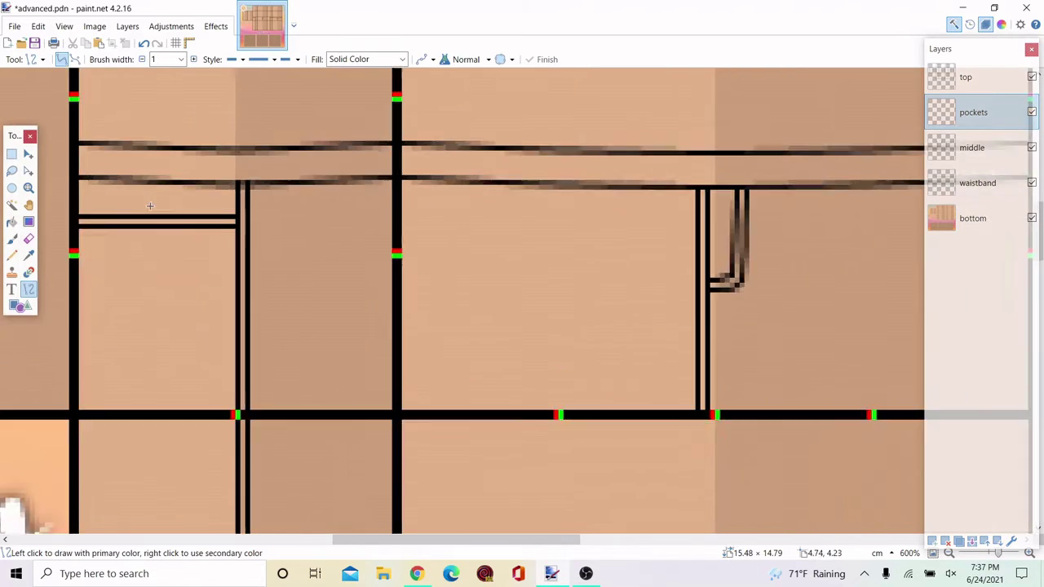
{"action": "scroll", "coordinate": [610, 179], "scroll_direction": "up", "scroll_amount": 2}
{"action": "mouse_move", "coordinate": [550, 176]}
{"action": "left_mouse_down"}
{"action": "mouse_move", "coordinate": [482, 350]}
{"action": "mouse_move", "coordinate": [322, 392]}
{"action": "mouse_move", "coordinate": [277, 367]}
{"action": "mouse_move", "coordinate": [277, 351]}
{"action": "mouse_move", "coordinate": [278, 371]}
{"action": "left_mouse_up"}
{"action": "scroll", "coordinate": [321, 391], "scroll_direction": "down", "scroll_amount": 1}
{"action": "scroll", "coordinate": [277, 367], "scroll_direction": "up", "scroll_amount": 1}
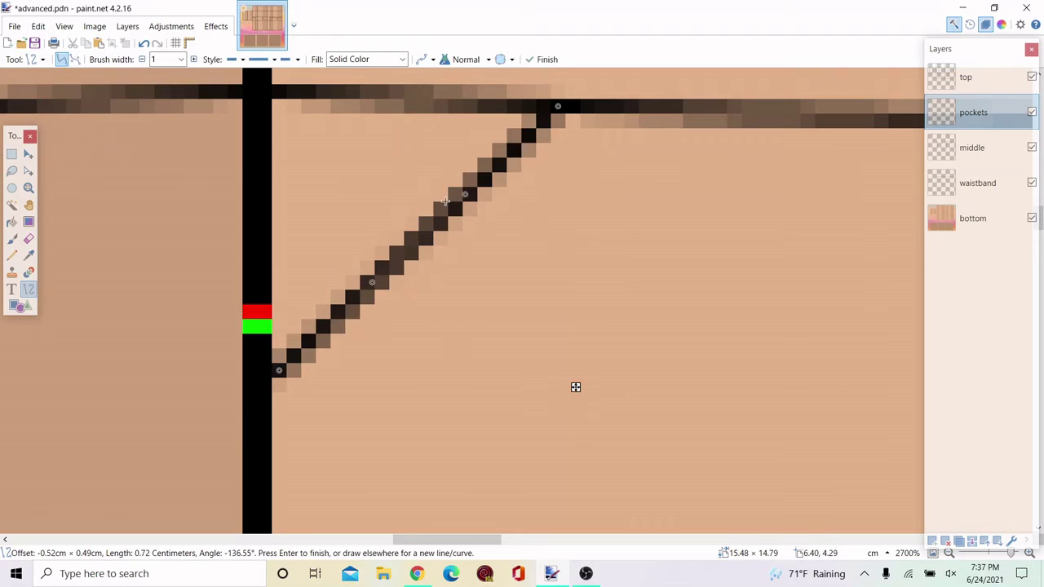
{"action": "left_click_drag", "start_coordinate": [469, 202], "coordinate": [523, 314]}
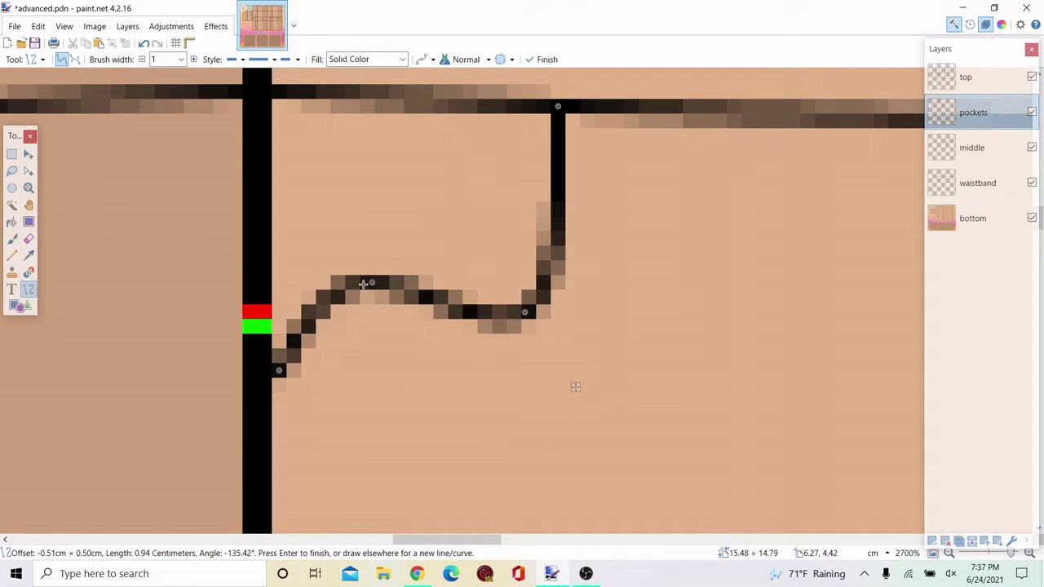
{"action": "left_click_drag", "start_coordinate": [363, 283], "coordinate": [411, 365]}
{"action": "scroll", "coordinate": [575, 387], "scroll_direction": "down", "scroll_amount": 5}
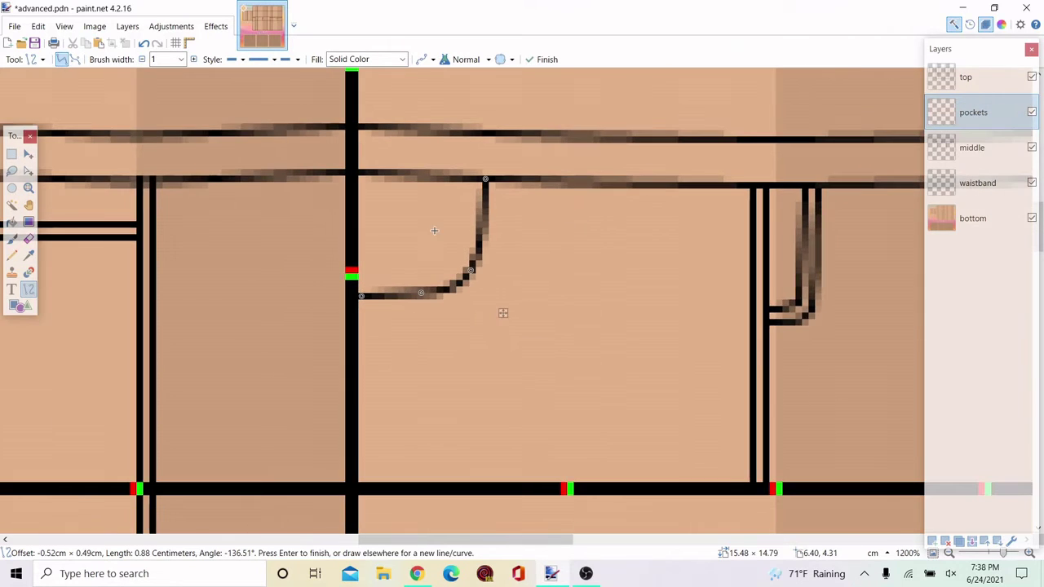
{"action": "scroll", "coordinate": [587, 372], "scroll_direction": "up", "scroll_amount": 5}
{"action": "key", "text": "ctrl+z"}
{"action": "key", "text": "ctrl+z"}
{"action": "key", "text": "ctrl+z"}
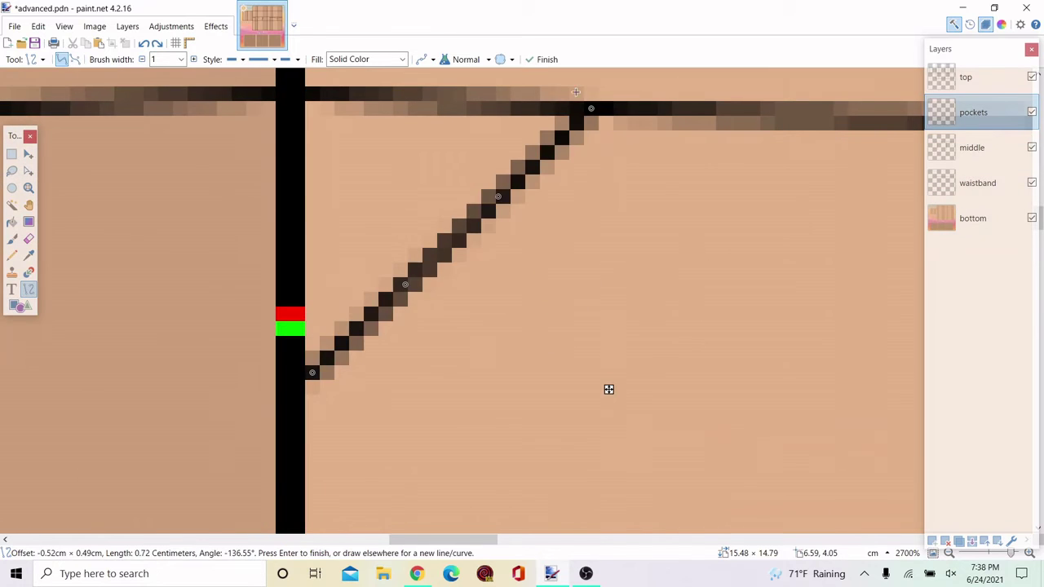
Draw a rounded pocket opening about 0.83 cm long from the front waistband to the panel's side edge, left of the fly
{"action": "mouse_move", "coordinate": [576, 111]}
{"action": "left_mouse_down"}
{"action": "mouse_move", "coordinate": [543, 244]}
{"action": "mouse_move", "coordinate": [505, 321]}
{"action": "mouse_move", "coordinate": [343, 343]}
{"action": "mouse_move", "coordinate": [304, 385]}
{"action": "left_mouse_up"}
{"action": "left_click_drag", "start_coordinate": [485, 212], "coordinate": [539, 285]}
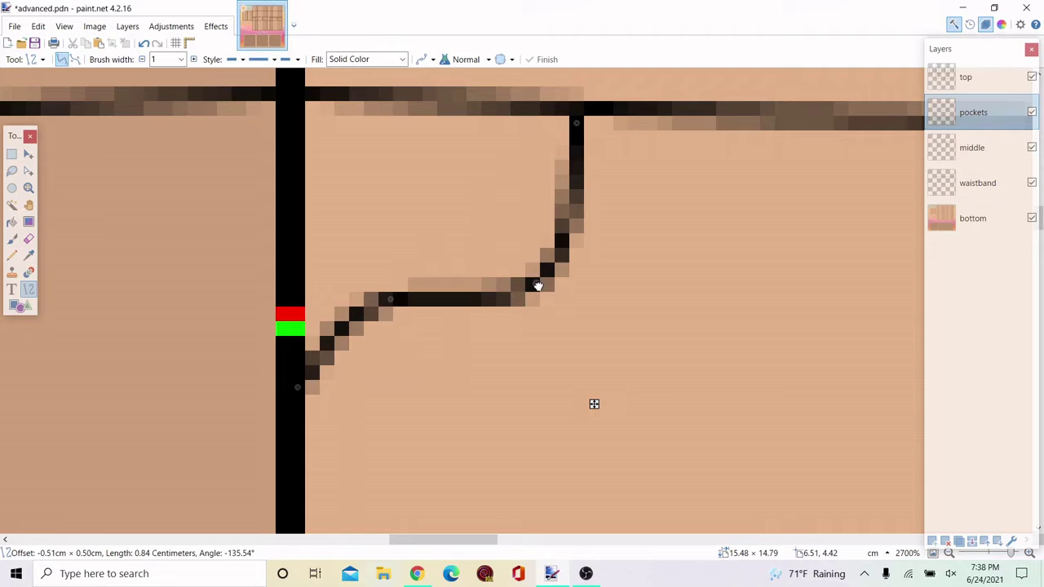
{"action": "left_click_drag", "start_coordinate": [390, 299], "coordinate": [448, 374]}
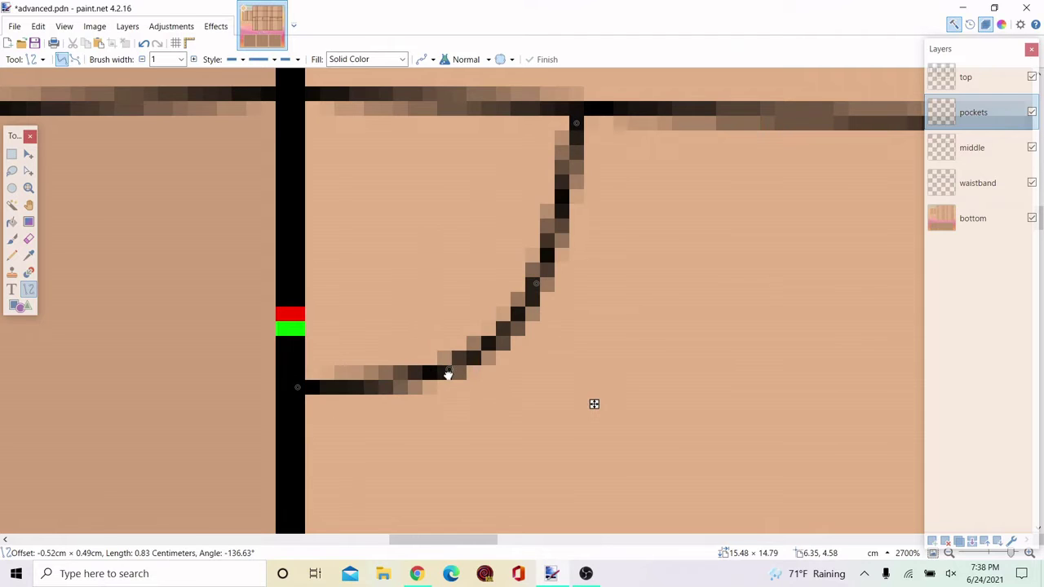
{"action": "key", "text": "Return"}
{"action": "scroll", "coordinate": [458, 249], "scroll_direction": "down", "scroll_amount": 5}
Draw a parallel outer curve about 0.89 cm long just outside the pocket opening, from the panel edge up to the waistband
{"action": "scroll", "coordinate": [296, 422], "scroll_direction": "up", "scroll_amount": 5}
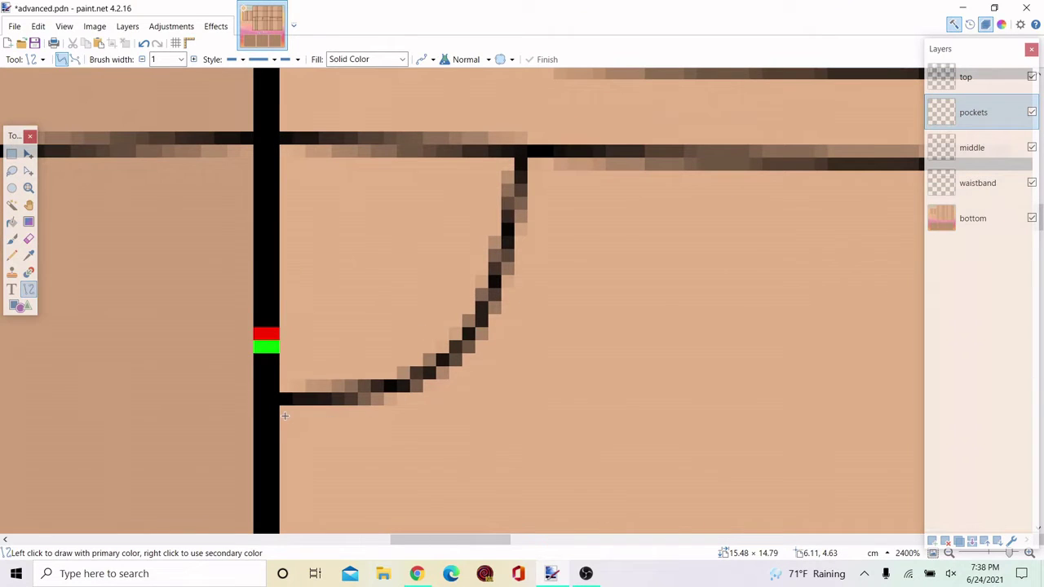
{"action": "left_click_drag", "start_coordinate": [280, 421], "coordinate": [546, 164]}
{"action": "left_click_drag", "start_coordinate": [462, 253], "coordinate": [492, 345]}
{"action": "left_click_drag", "start_coordinate": [396, 345], "coordinate": [423, 410]}
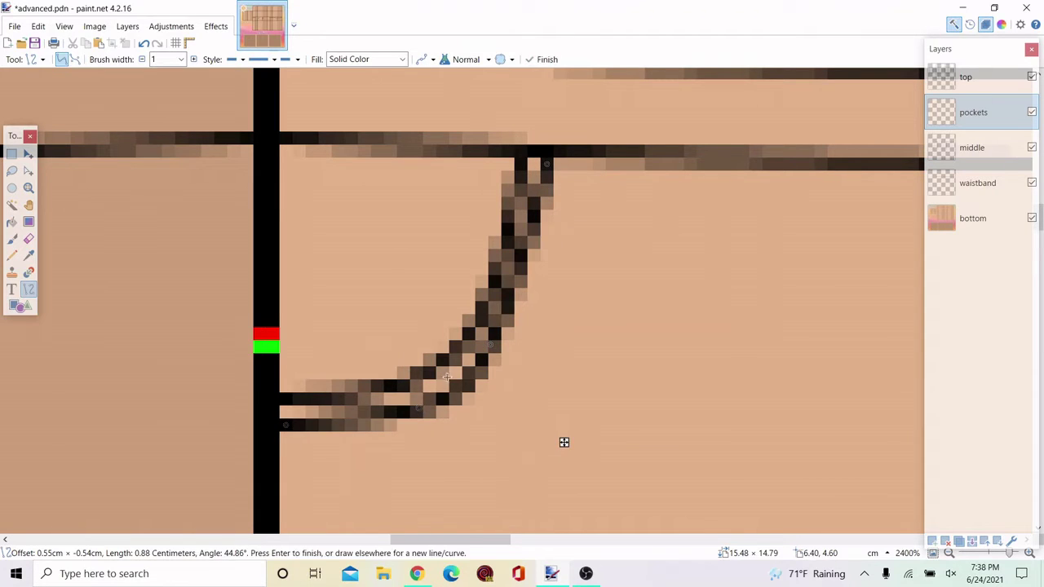
{"action": "left_click_drag", "start_coordinate": [492, 345], "coordinate": [501, 338]}
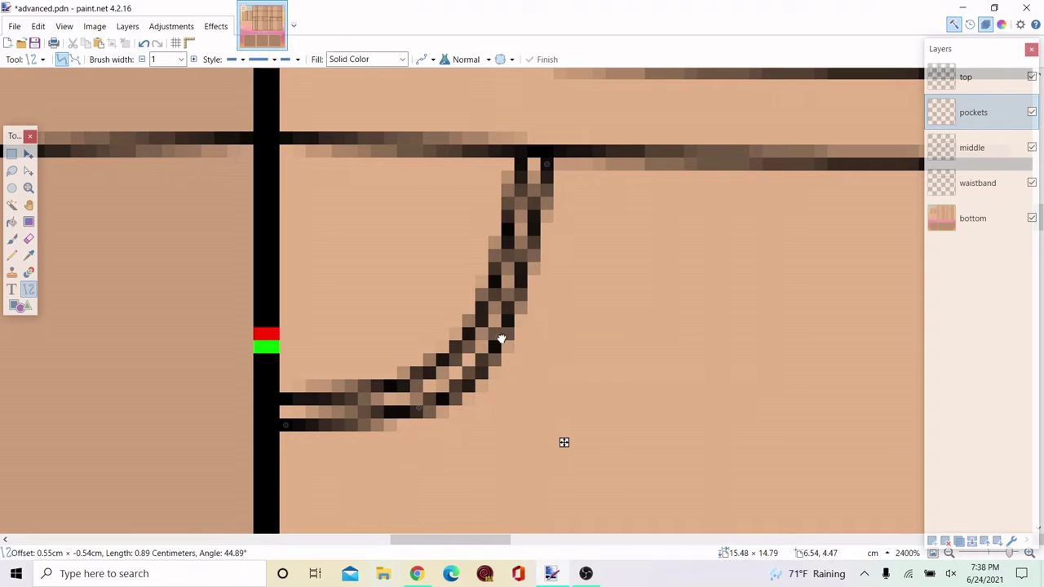
{"action": "key", "text": "Return"}
Draw a small three-sided coin pocket outline with straight lines inside the pocket opening, ending on the inner pocket curve
{"action": "scroll", "coordinate": [410, 278], "scroll_direction": "up", "scroll_amount": 2}
{"action": "scroll", "coordinate": [411, 277], "scroll_direction": "up", "scroll_amount": 2}
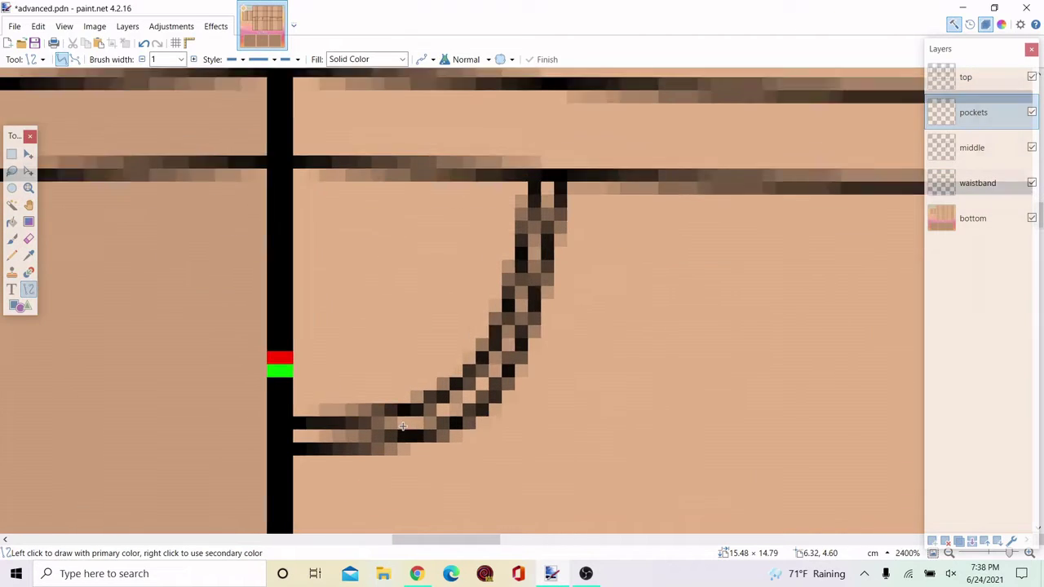
{"action": "left_click_drag", "start_coordinate": [340, 418], "coordinate": [343, 326]}
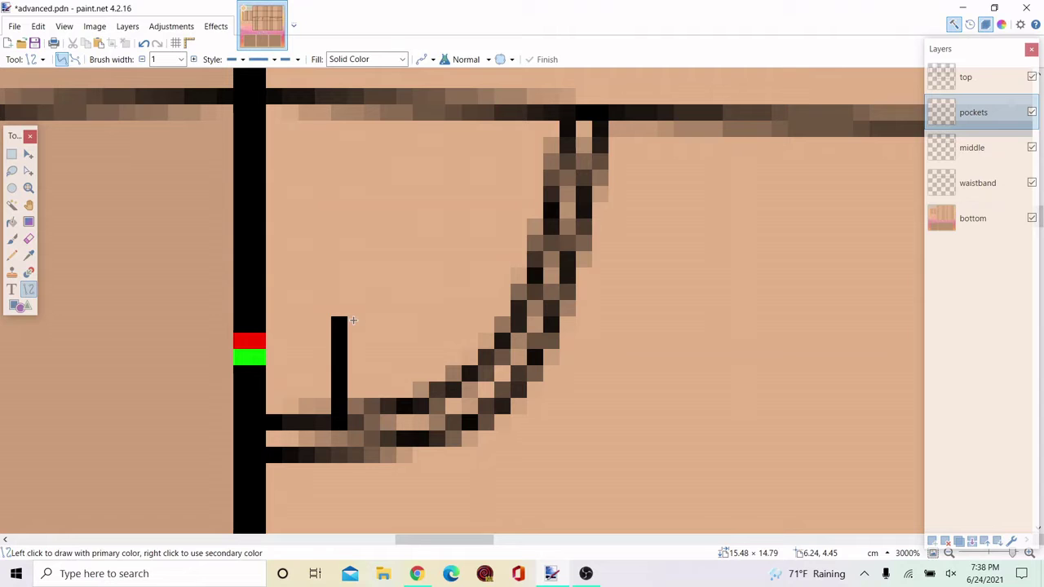
{"action": "key", "text": "Return"}
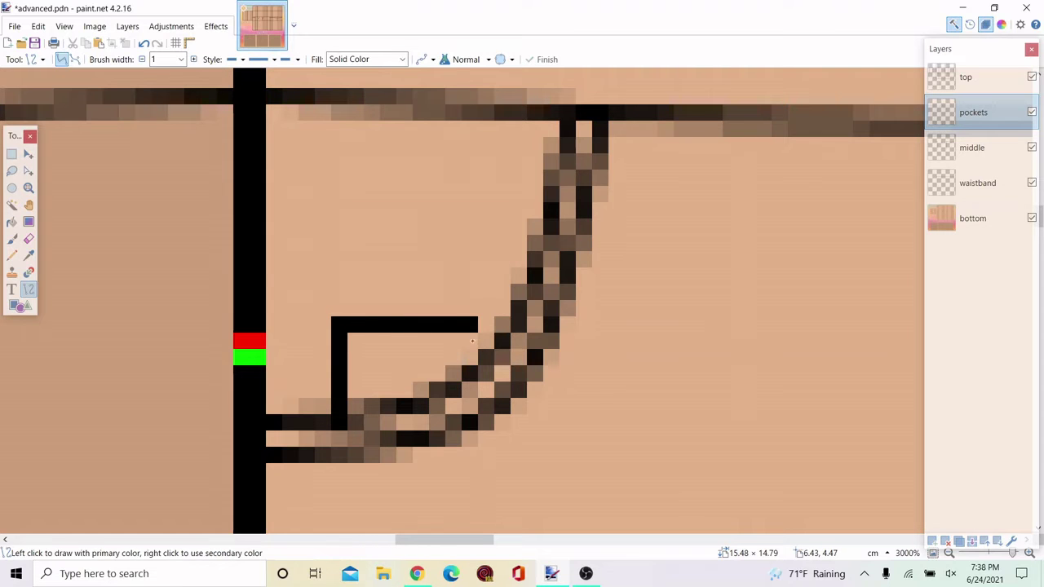
{"action": "key", "text": "Return"}
{"action": "scroll", "coordinate": [425, 293], "scroll_direction": "down", "scroll_amount": 12}
{"action": "scroll", "coordinate": [424, 295], "scroll_direction": "up", "scroll_amount": 12}
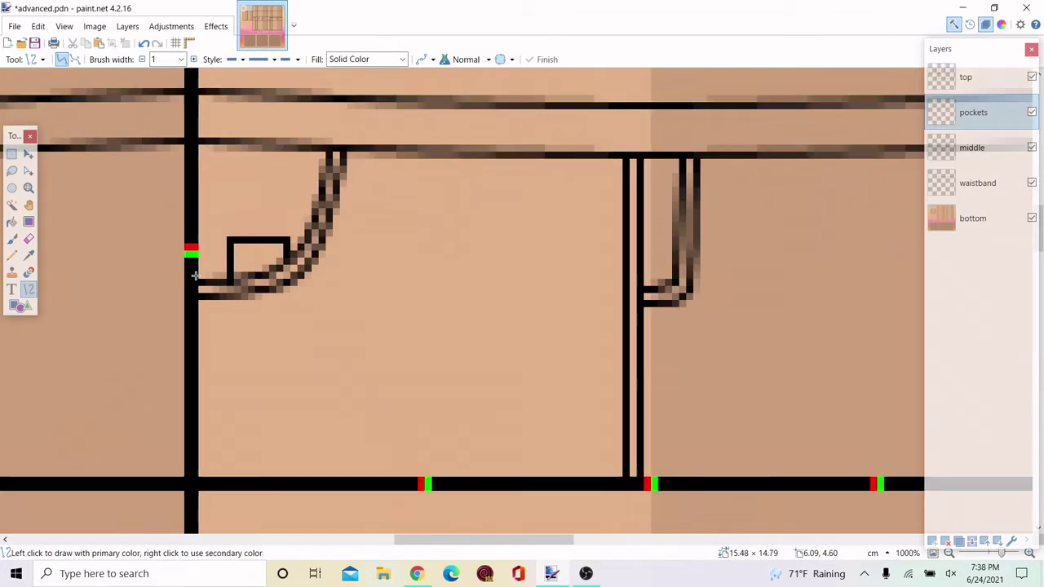
Draw a smaller nested outline inside the coin pocket, with its right side about 0.08 cm long ending on the pocket curve
{"action": "scroll", "coordinate": [300, 277], "scroll_direction": "up", "scroll_amount": 3}
{"action": "mouse_move", "coordinate": [297, 275]}
{"action": "left_mouse_down"}
{"action": "mouse_move", "coordinate": [297, 375]}
{"action": "mouse_move", "coordinate": [377, 275]}
{"action": "mouse_move", "coordinate": [392, 285]}
{"action": "mouse_move", "coordinate": [389, 366]}
{"action": "left_mouse_up"}
{"action": "key", "text": "Return"}
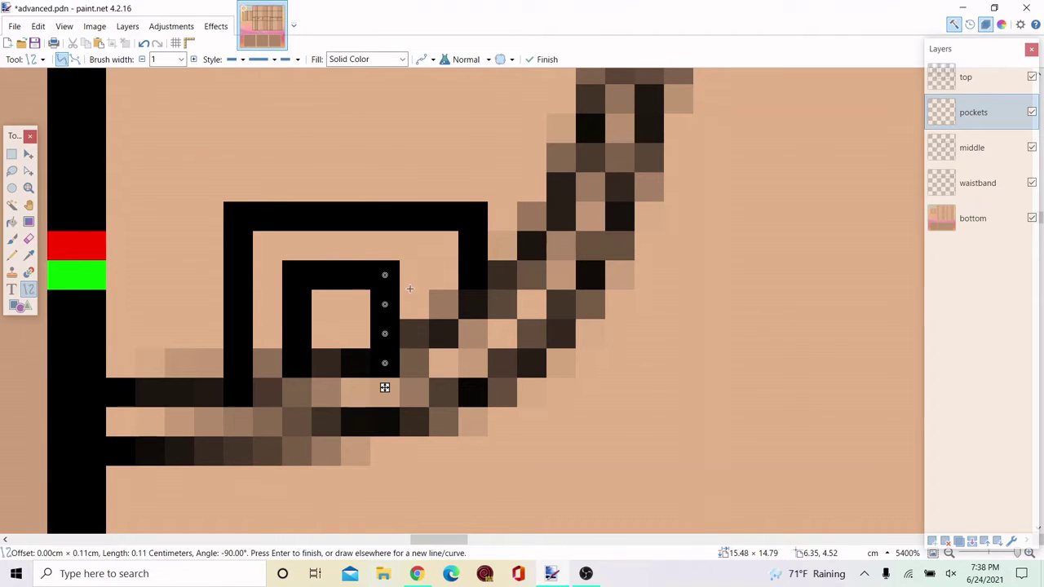
{"action": "key", "text": "ctrl+z"}
{"action": "left_click_drag", "start_coordinate": [412, 275], "coordinate": [414, 325]}
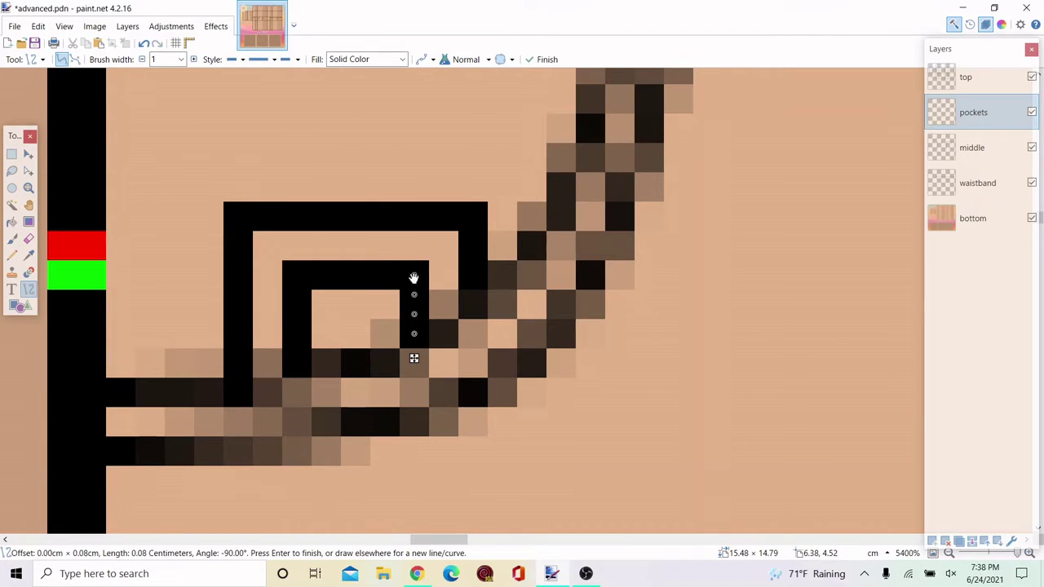
{"action": "scroll", "coordinate": [318, 261], "scroll_direction": "down", "scroll_amount": 9}
{"action": "key", "text": "Return"}
Extend the two pocket lines horizontally across the adjoining narrow panel to its side seam, about 0.82 cm and 0.79 cm long
{"action": "left_click", "coordinate": [11, 154]}
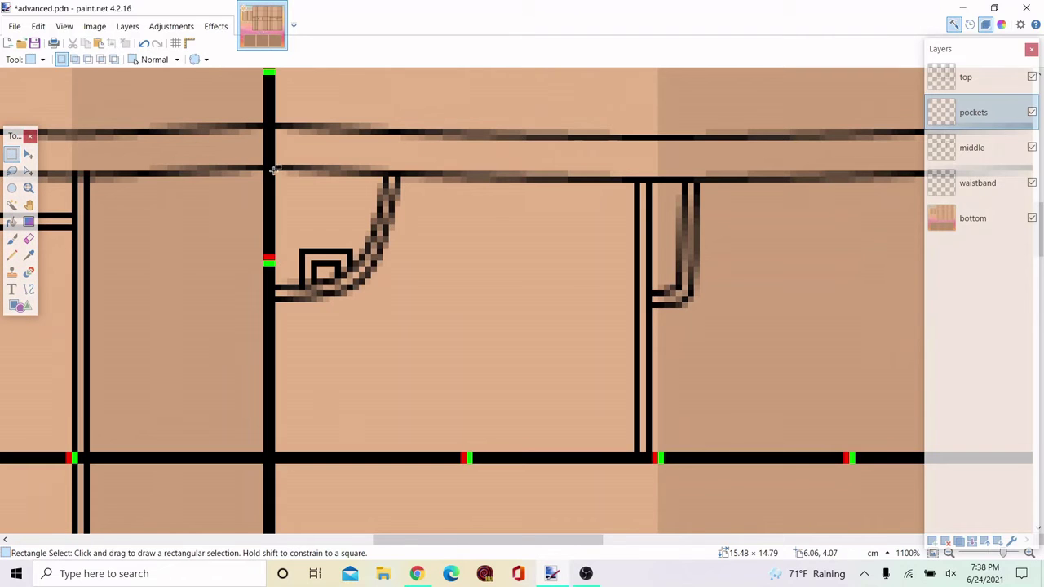
{"action": "left_click", "coordinate": [29, 289]}
{"action": "scroll", "coordinate": [319, 296], "scroll_direction": "up", "scroll_amount": 5}
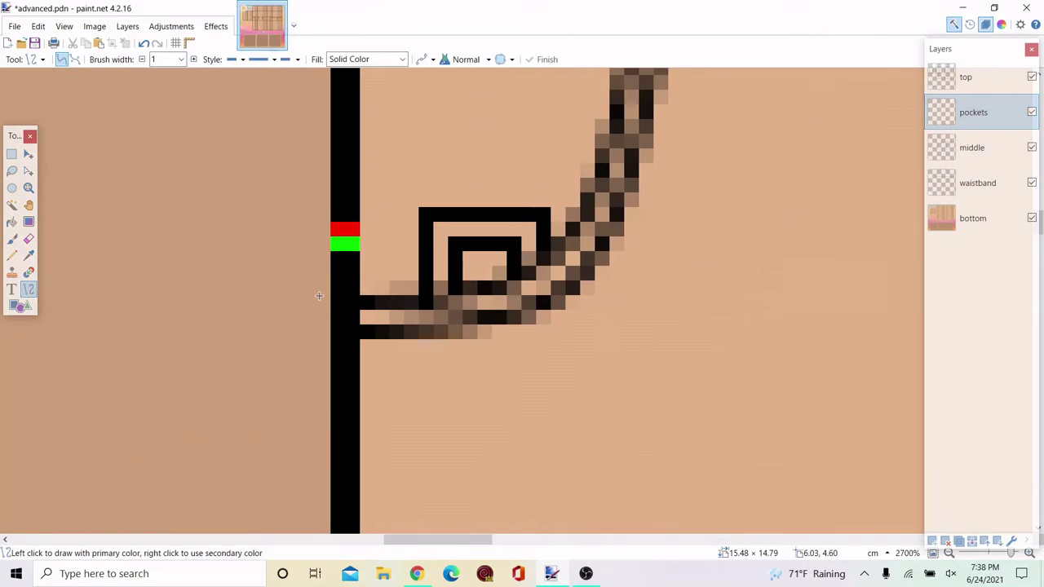
{"action": "left_click_drag", "start_coordinate": [278, 302], "coordinate": [164, 306]}
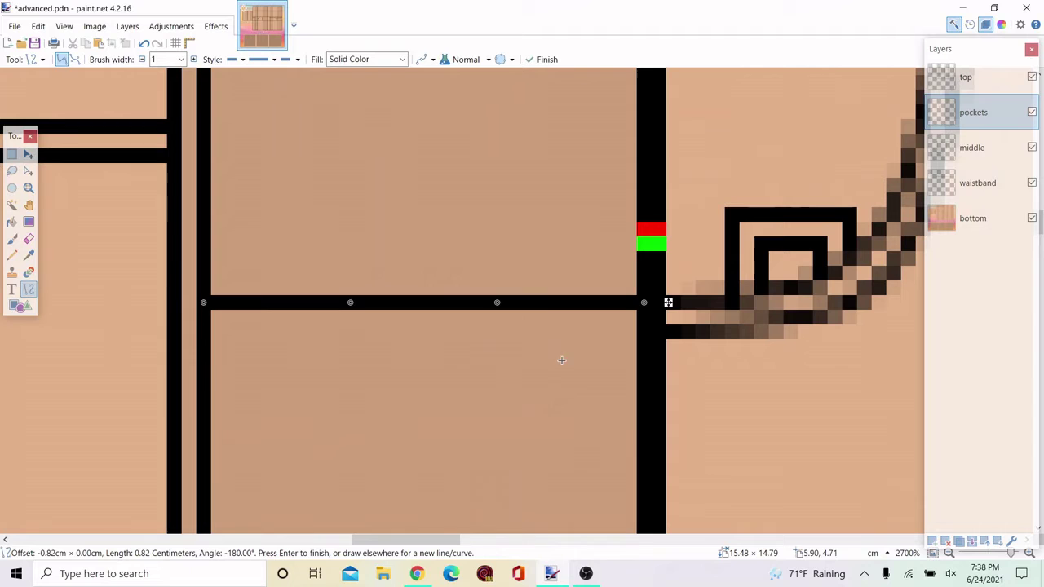
{"action": "left_click_drag", "start_coordinate": [637, 333], "coordinate": [247, 332]}
{"action": "scroll", "coordinate": [218, 332], "scroll_direction": "down", "scroll_amount": 10}
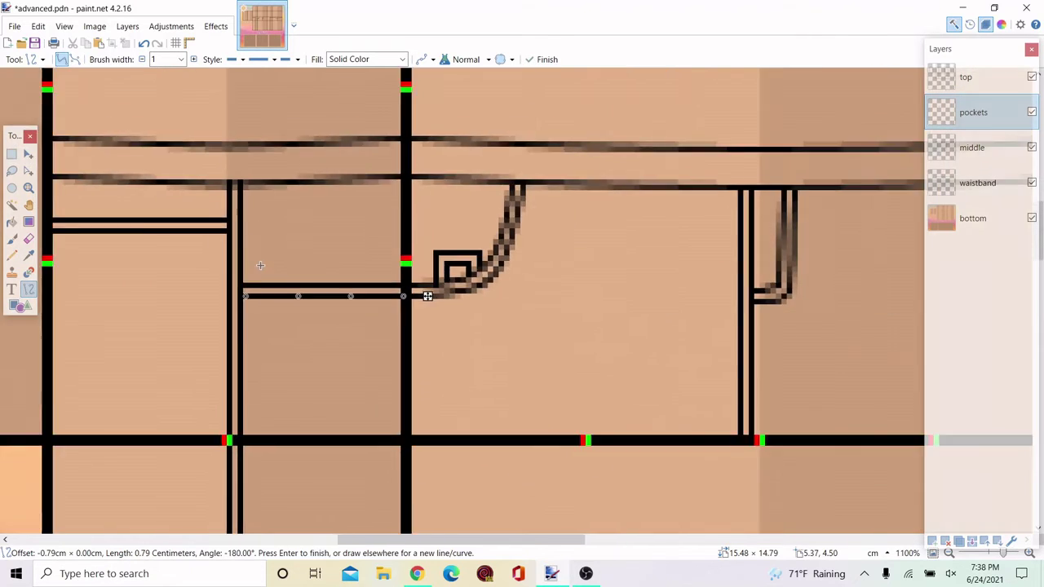
Select the pocket artwork in an area of about 3.44 × 4.89 cm, place a mirrored copy on the other side of the fly, and clear the selection
{"action": "left_click", "coordinate": [12, 154]}
{"action": "scroll", "coordinate": [145, 207], "scroll_direction": "up", "scroll_amount": 6}
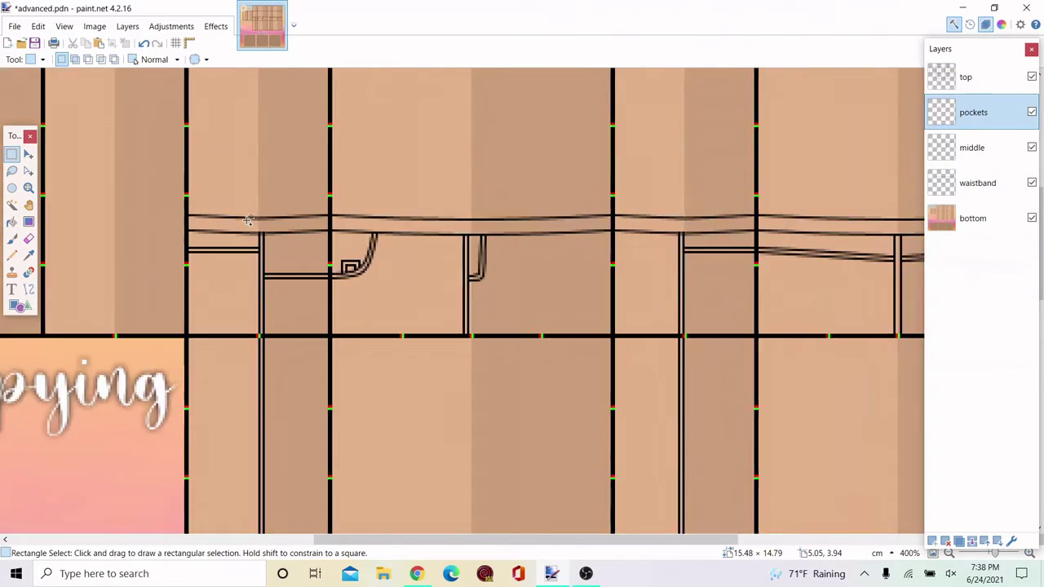
{"action": "scroll", "coordinate": [231, 284], "scroll_direction": "down", "scroll_amount": 5}
{"action": "left_click_drag", "start_coordinate": [93, 210], "coordinate": [492, 417]}
{"action": "scroll", "coordinate": [232, 284], "scroll_direction": "down", "scroll_amount": 5}
{"action": "scroll", "coordinate": [482, 325], "scroll_direction": "up", "scroll_amount": 5}
{"action": "scroll", "coordinate": [446, 449], "scroll_direction": "down", "scroll_amount": 7}
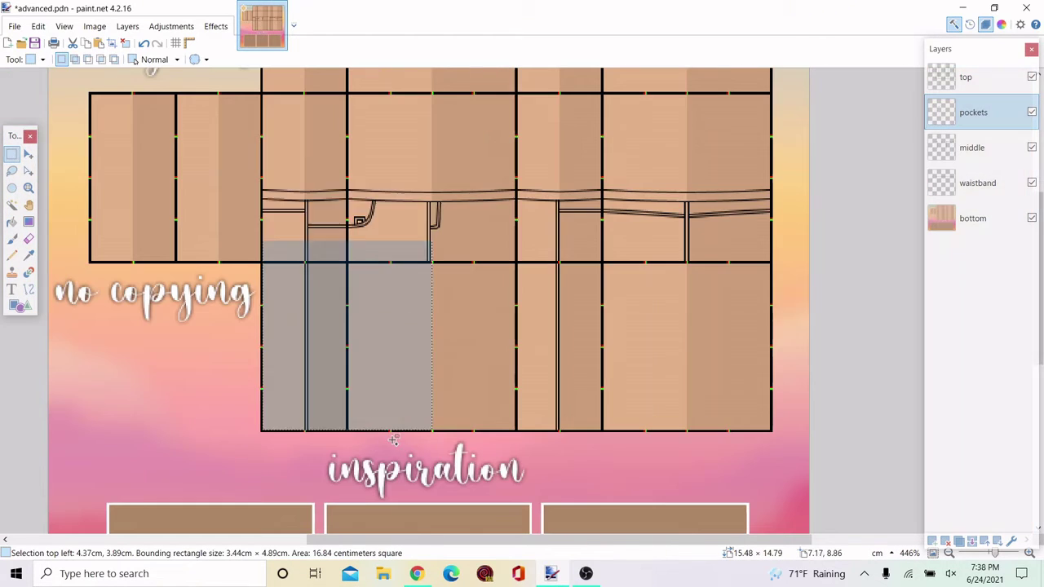
{"action": "key", "text": "m"}
{"action": "scroll", "coordinate": [490, 259], "scroll_direction": "up", "scroll_amount": 5}
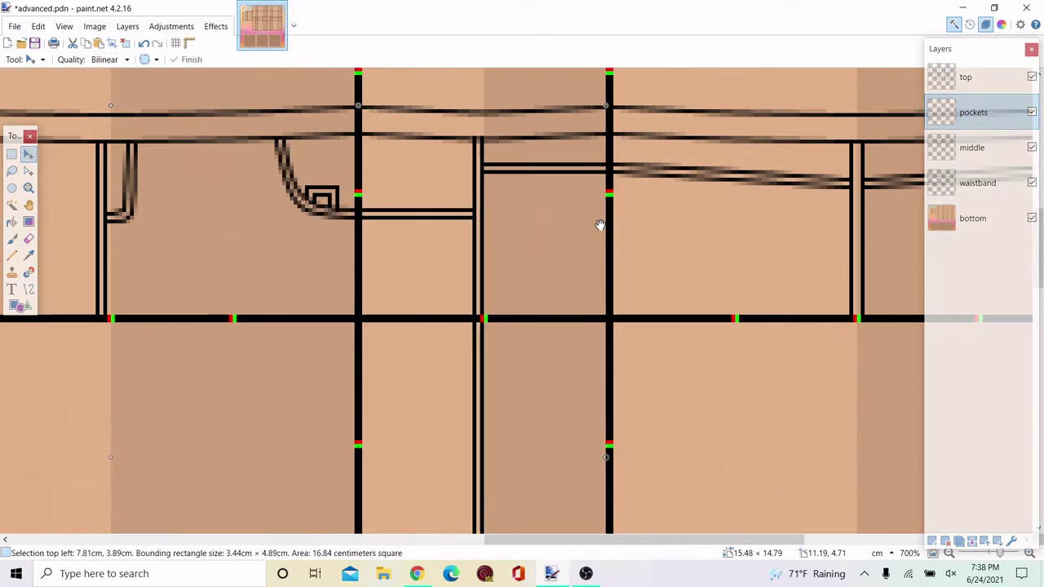
{"action": "left_click", "coordinate": [11, 154]}
{"action": "left_click", "coordinate": [54, 216]}
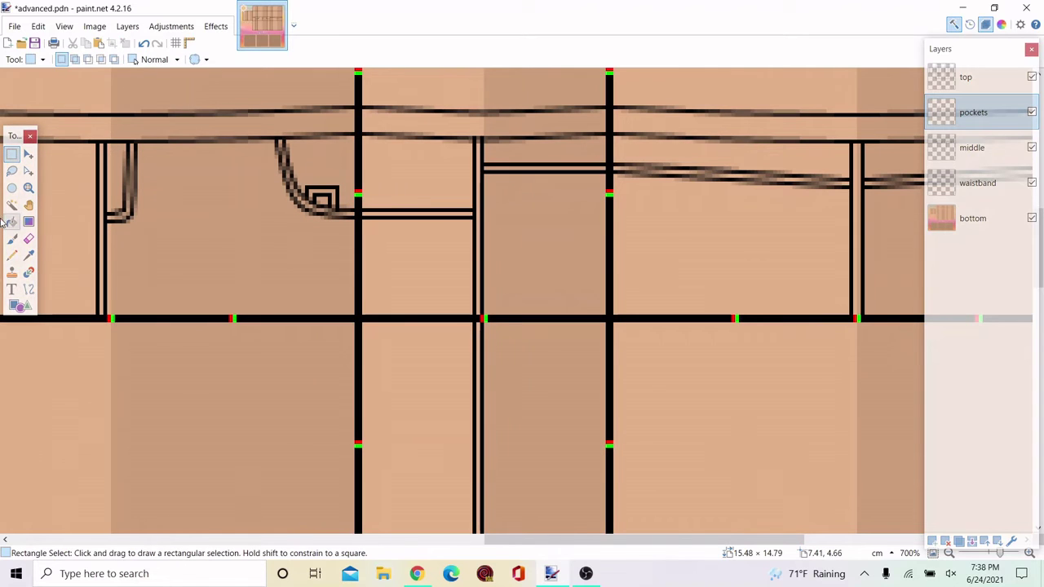
{"action": "left_click", "coordinate": [28, 288]}
{"action": "scroll", "coordinate": [399, 238], "scroll_direction": "up", "scroll_amount": 2}
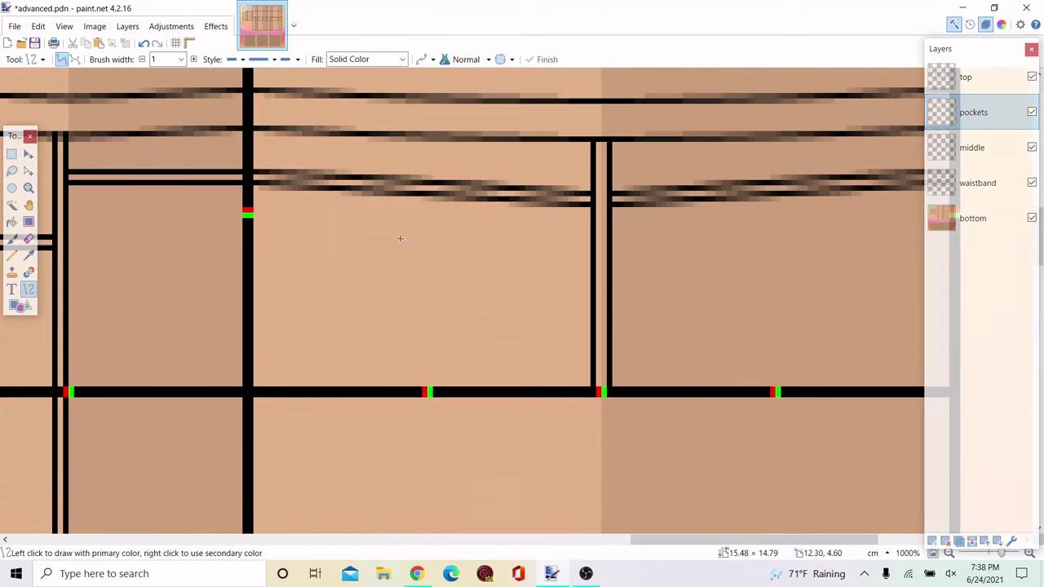
{"action": "scroll", "coordinate": [399, 239], "scroll_direction": "up", "scroll_amount": 4}
{"action": "left_click_drag", "start_coordinate": [309, 229], "coordinate": [641, 249]}
{"action": "key", "text": "Return"}
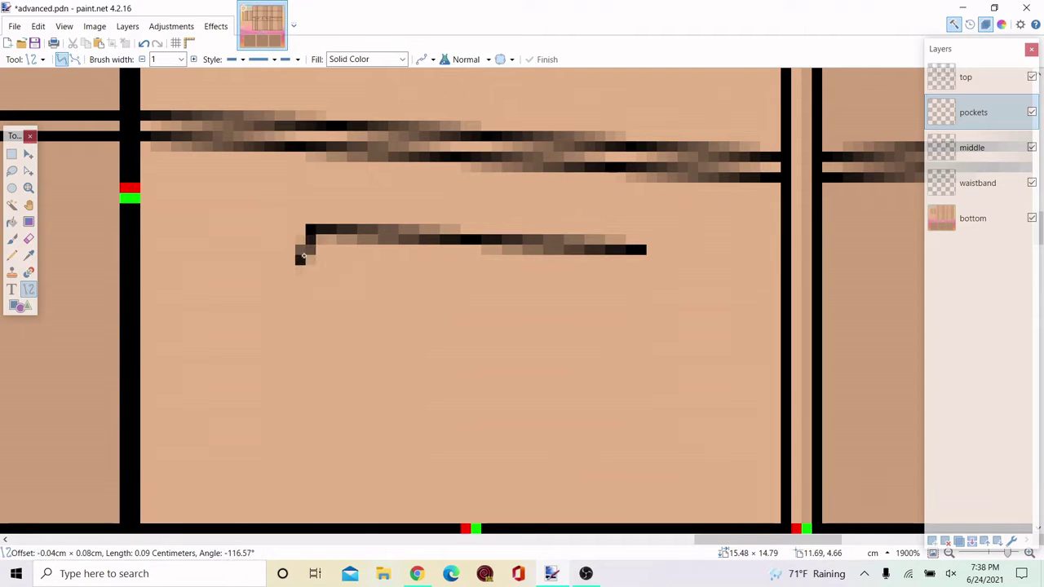
{"action": "key", "text": "Return"}
{"action": "left_click_drag", "start_coordinate": [305, 261], "coordinate": [576, 281]}
{"action": "key", "text": "ctrl+z"}
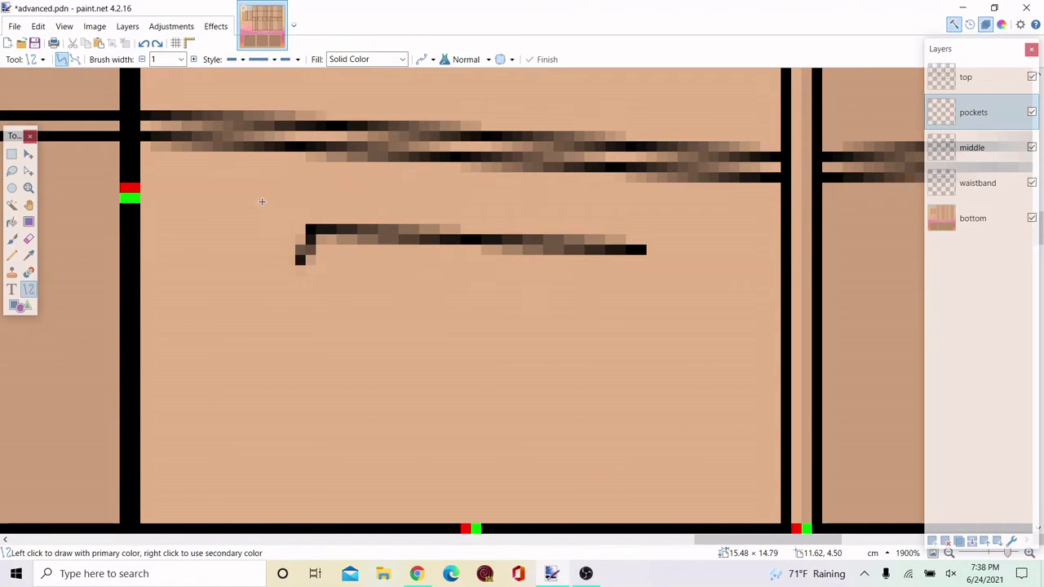
{"action": "left_click", "coordinate": [11, 154]}
{"action": "scroll", "coordinate": [309, 234], "scroll_direction": "up", "scroll_amount": 2}
{"action": "left_click_drag", "start_coordinate": [310, 232], "coordinate": [362, 239]}
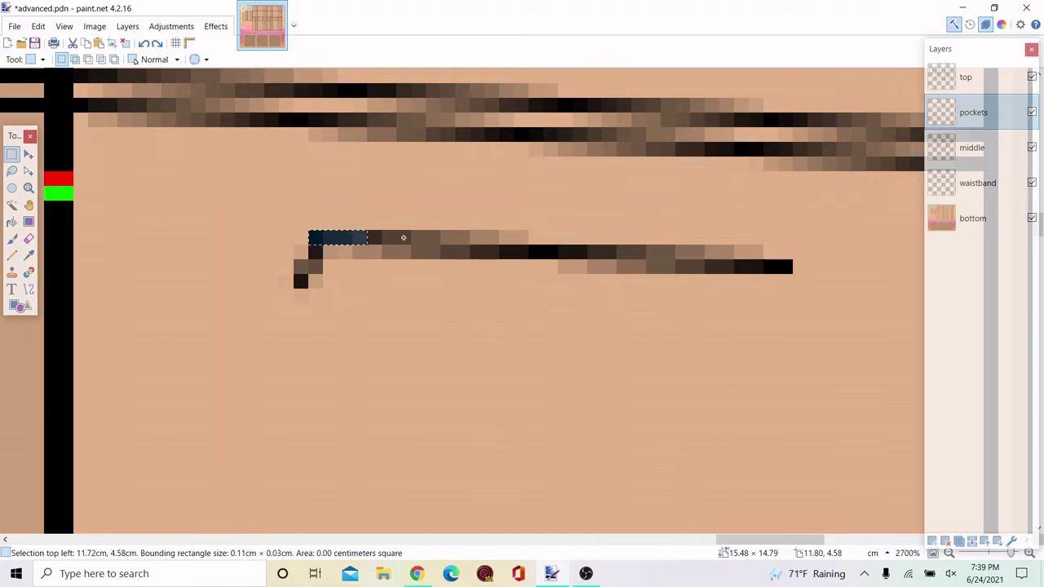
{"action": "key", "text": "ctrl+z"}
{"action": "key", "text": "ctrl+z"}
{"action": "key", "text": "ctrl+z"}
{"action": "key", "text": "ctrl+z"}
{"action": "key", "text": "ctrl+z"}
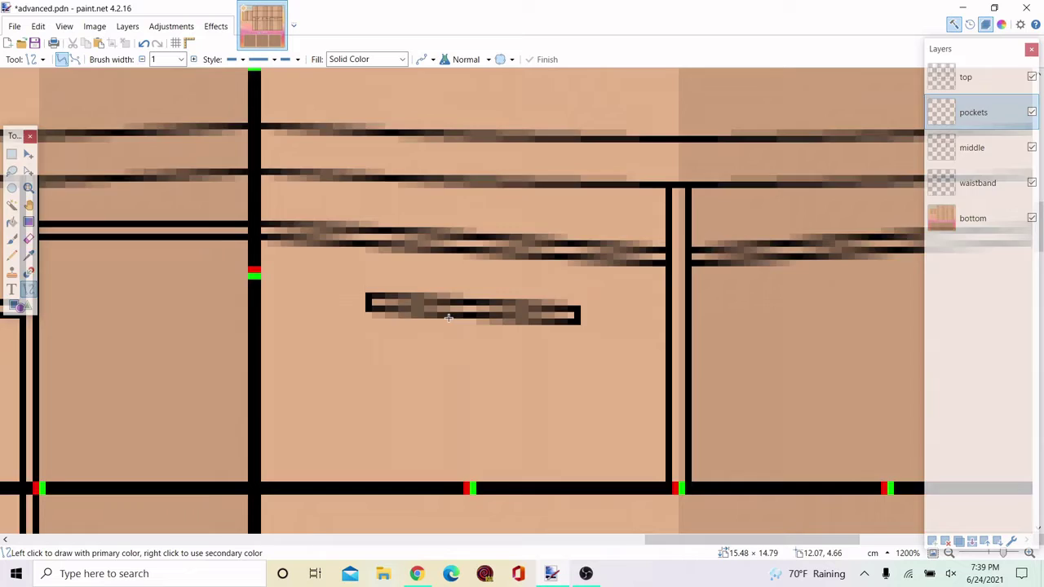
{"action": "scroll", "coordinate": [423, 342], "scroll_direction": "up", "scroll_amount": 4}
{"action": "left_click_drag", "start_coordinate": [367, 285], "coordinate": [535, 465]}
{"action": "left_click_drag", "start_coordinate": [418, 356], "coordinate": [394, 397]}
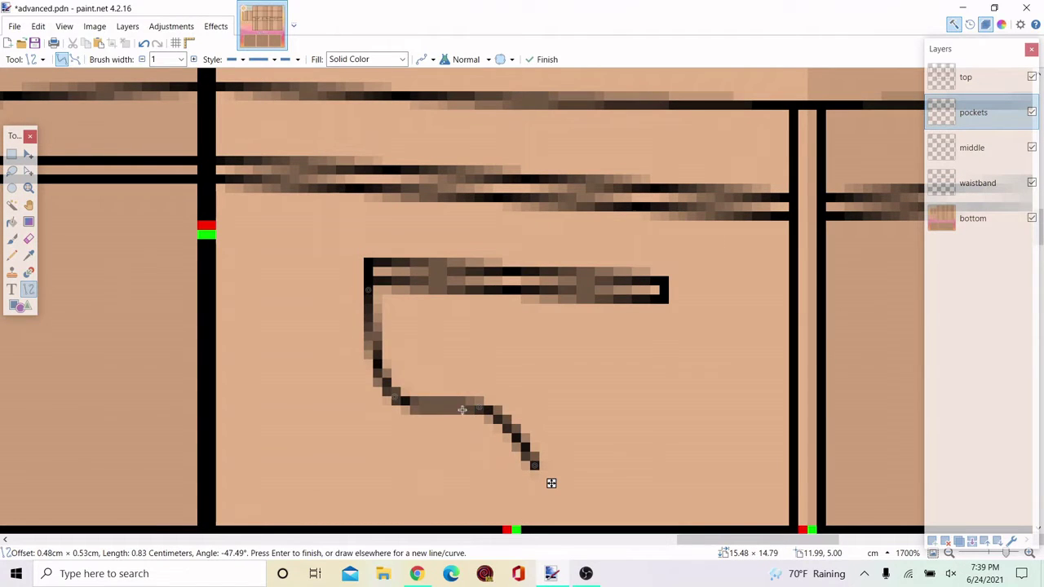
{"action": "left_click_drag", "start_coordinate": [479, 407], "coordinate": [465, 449]}
{"action": "scroll", "coordinate": [466, 447], "scroll_direction": "down", "scroll_amount": 3}
{"action": "key", "text": "ctrl+z"}
{"action": "key", "text": "ctrl+z"}
{"action": "key", "text": "ctrl+z"}
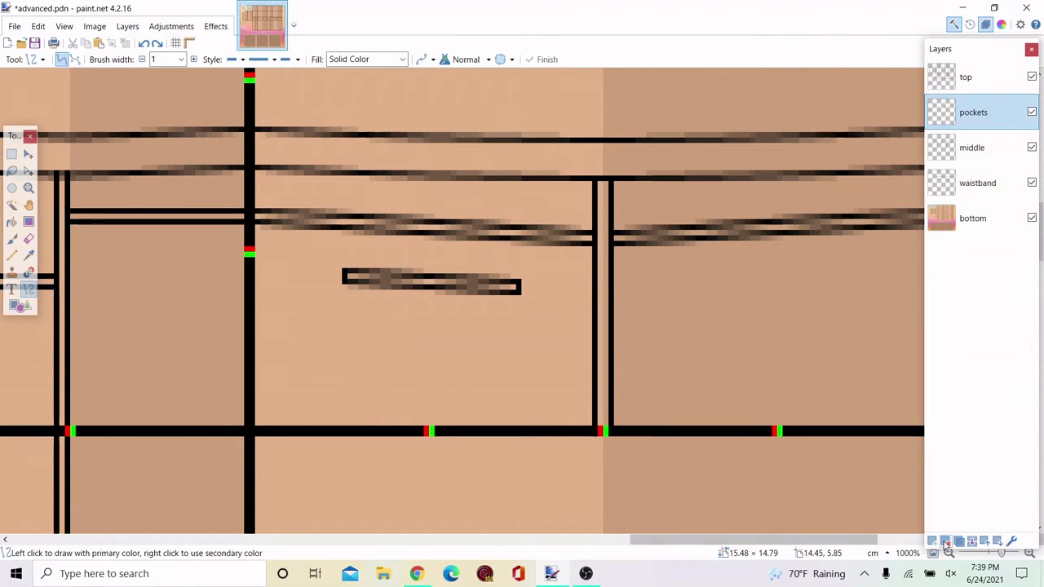
Add a new layer and draw a curve for half of the rounded back pocket, about 0.41 × 0.52 cm, starting from the flap's end
{"action": "left_click", "coordinate": [934, 540]}
{"action": "scroll", "coordinate": [369, 275], "scroll_direction": "up", "scroll_amount": 2}
{"action": "scroll", "coordinate": [370, 276], "scroll_direction": "up", "scroll_amount": 2}
{"action": "scroll", "coordinate": [338, 228], "scroll_direction": "down", "scroll_amount": 2}
{"action": "left_click_drag", "start_coordinate": [305, 185], "coordinate": [489, 415]}
{"action": "left_click_drag", "start_coordinate": [378, 269], "coordinate": [352, 317]}
{"action": "left_click_drag", "start_coordinate": [434, 346], "coordinate": [410, 390]}
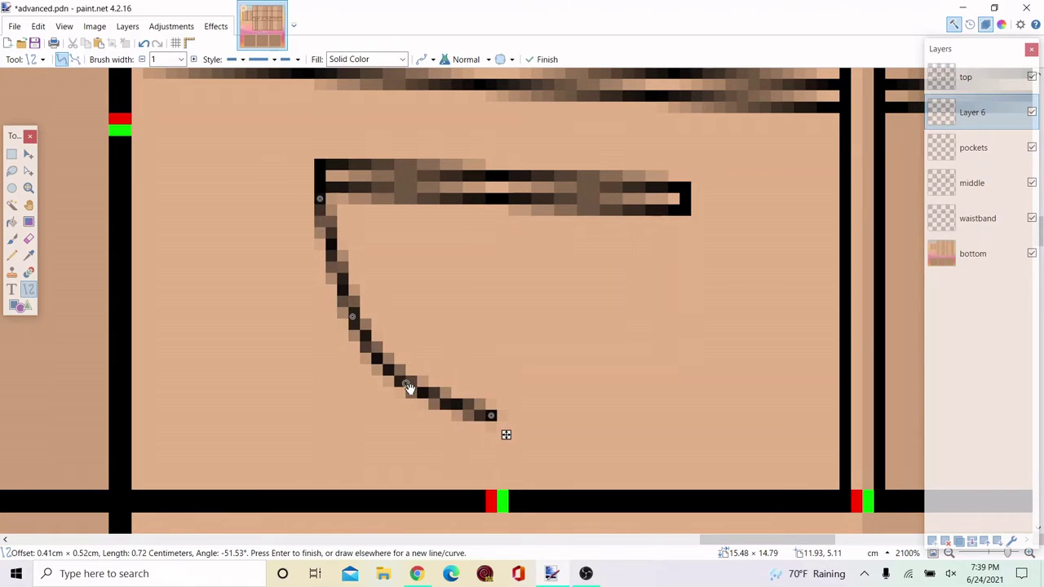
Place a mirrored copy of the half curve to complete the rounded pocket below its flap, and merge the layer down into pockets
{"action": "left_click", "coordinate": [12, 155]}
{"action": "left_click_drag", "start_coordinate": [314, 161], "coordinate": [497, 433]}
{"action": "key", "text": "m"}
{"action": "left_click_drag", "start_coordinate": [314, 298], "coordinate": [694, 282]}
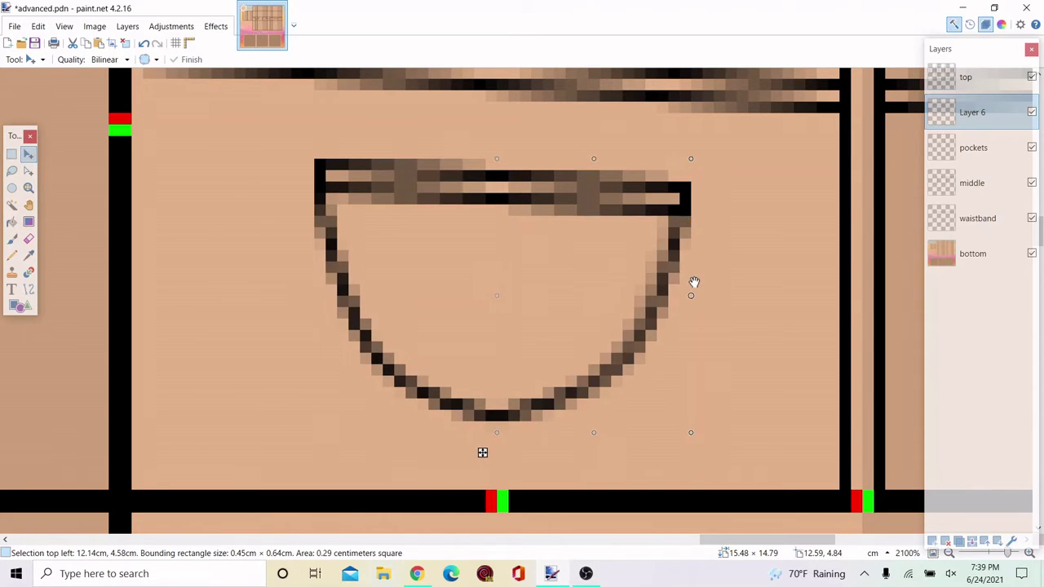
{"action": "left_click", "coordinate": [12, 154]}
{"action": "key", "text": "ctrl+d"}
{"action": "scroll", "coordinate": [395, 184], "scroll_direction": "down", "scroll_amount": 10}
{"action": "scroll", "coordinate": [497, 152], "scroll_direction": "up", "scroll_amount": 2}
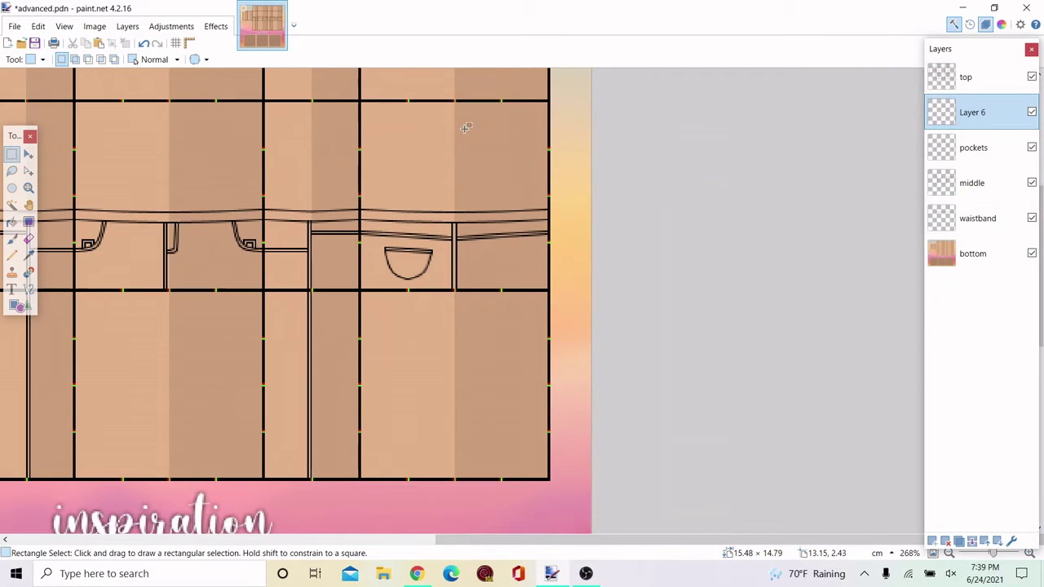
{"action": "left_click", "coordinate": [968, 542]}
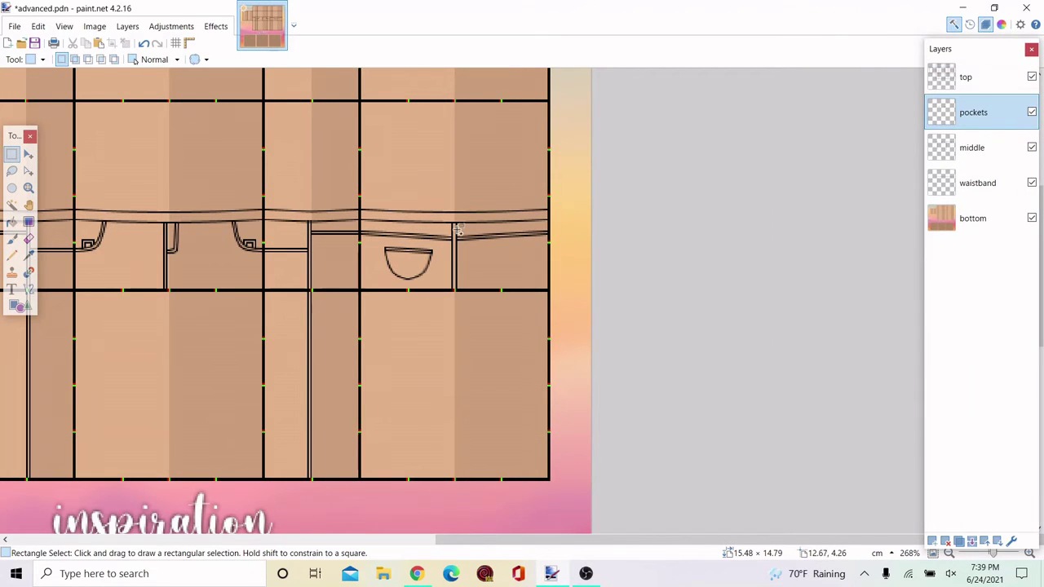
Select the back pocket half in an area of about 1.69 × 1.46 cm and place a mirrored copy on the adjoining back half
{"action": "scroll", "coordinate": [386, 231], "scroll_direction": "up", "scroll_amount": 5}
{"action": "left_click_drag", "start_coordinate": [282, 140], "coordinate": [715, 393]}
{"action": "scroll", "coordinate": [659, 401], "scroll_direction": "down", "scroll_amount": 2}
{"action": "scroll", "coordinate": [407, 374], "scroll_direction": "down", "scroll_amount": 4}
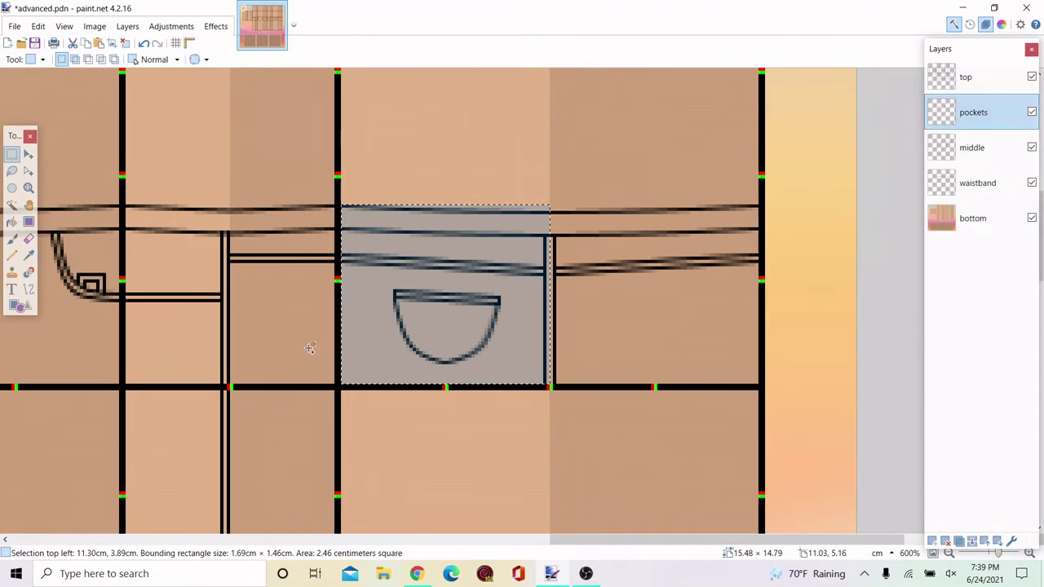
{"action": "key", "text": "ctrl+c"}
{"action": "key", "text": "ctrl+v"}
{"action": "left_click_drag", "start_coordinate": [345, 285], "coordinate": [790, 258]}
{"action": "scroll", "coordinate": [737, 269], "scroll_direction": "up", "scroll_amount": 3}
{"action": "scroll", "coordinate": [779, 235], "scroll_direction": "down", "scroll_amount": 5}
{"action": "scroll", "coordinate": [632, 193], "scroll_direction": "down", "scroll_amount": 3}
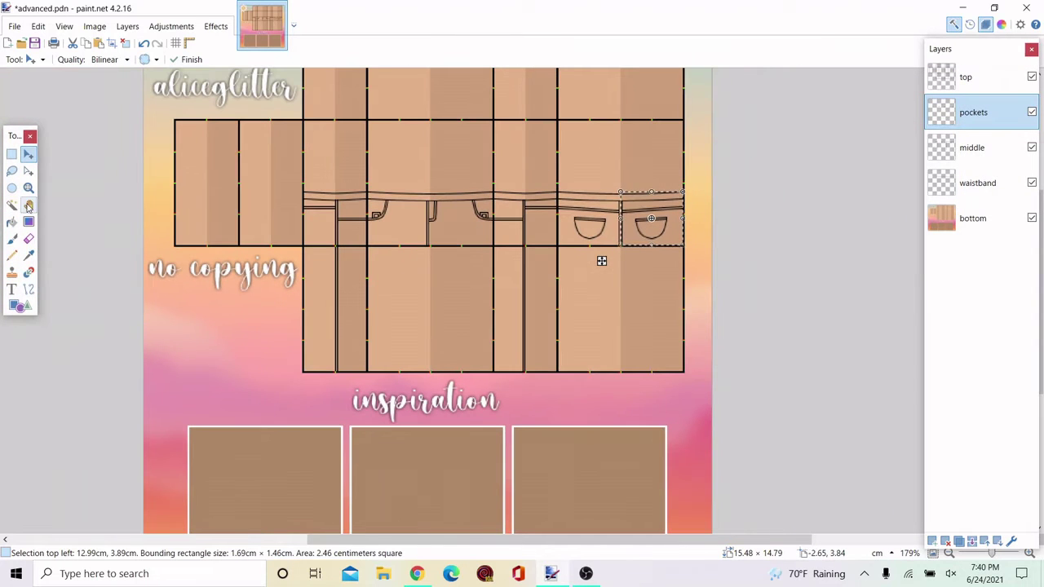
{"action": "left_click", "coordinate": [12, 154]}
{"action": "left_click", "coordinate": [610, 252]}
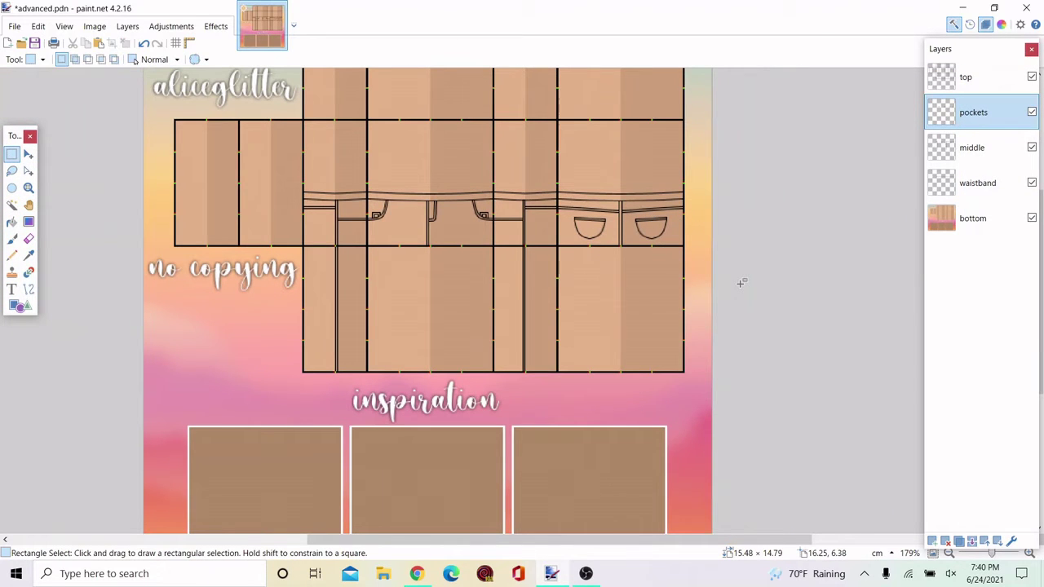
Add a new layer above pockets and name it beltloop
{"action": "left_click", "coordinate": [933, 541]}
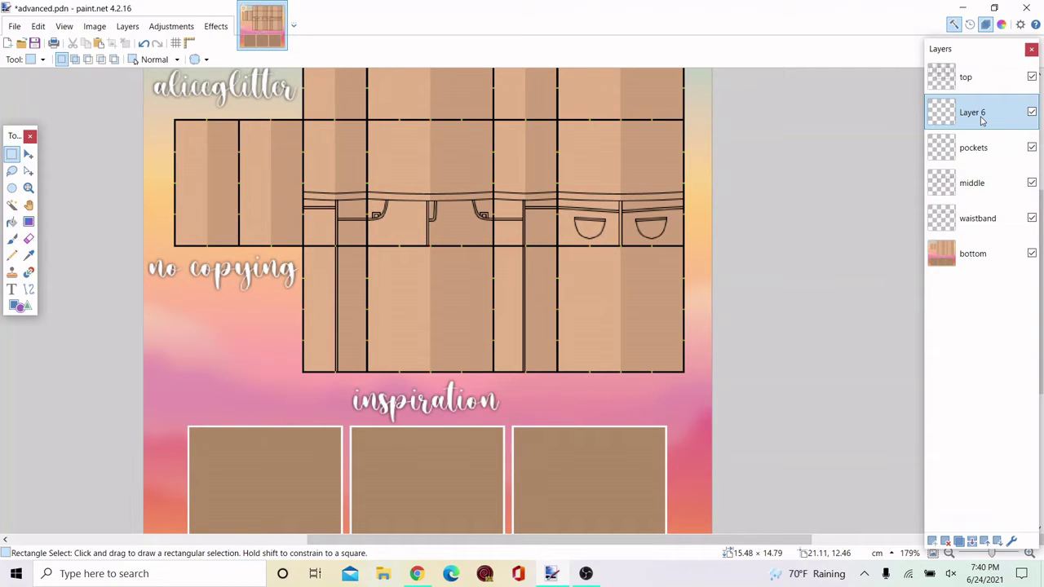
{"action": "double_click", "coordinate": [975, 117]}
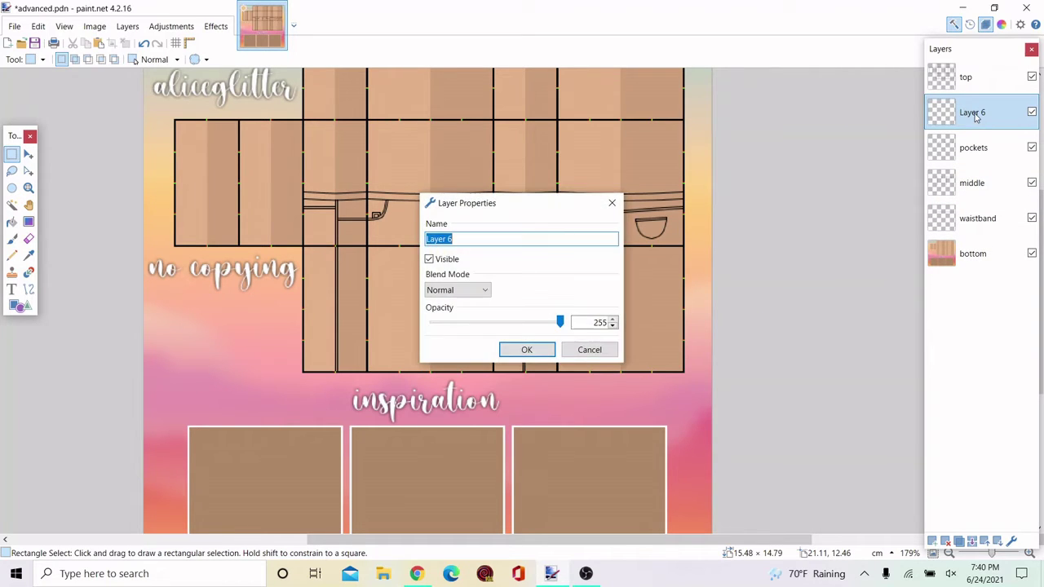
{"action": "key", "text": "Return"}
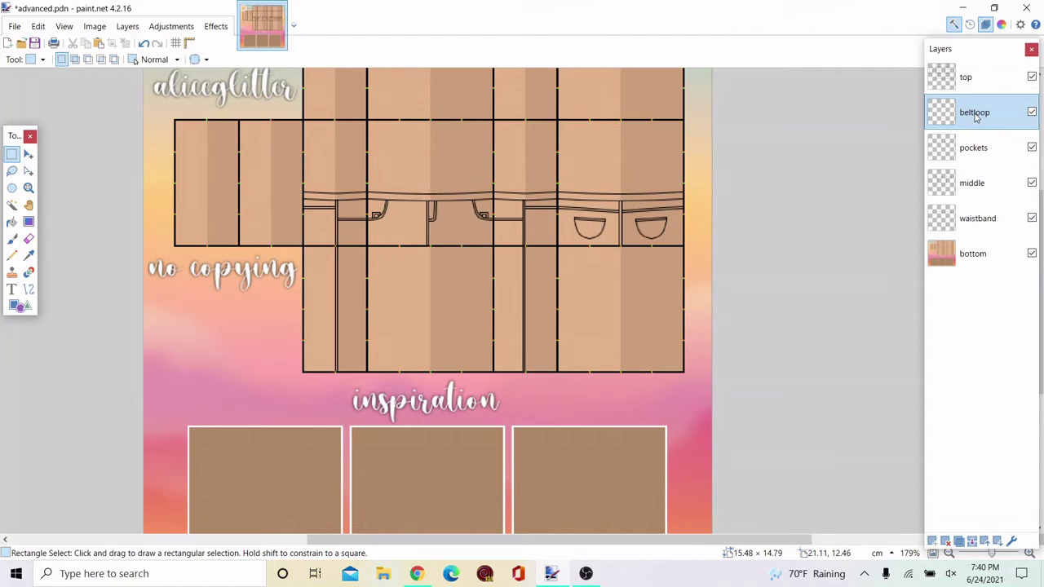
Draw a narrow slanted belt loop outline across the front waistband between pocket and fly, with its lower edge about 0.14 cm long
{"action": "left_click", "coordinate": [29, 289]}
{"action": "scroll", "coordinate": [476, 181], "scroll_direction": "up", "scroll_amount": 10}
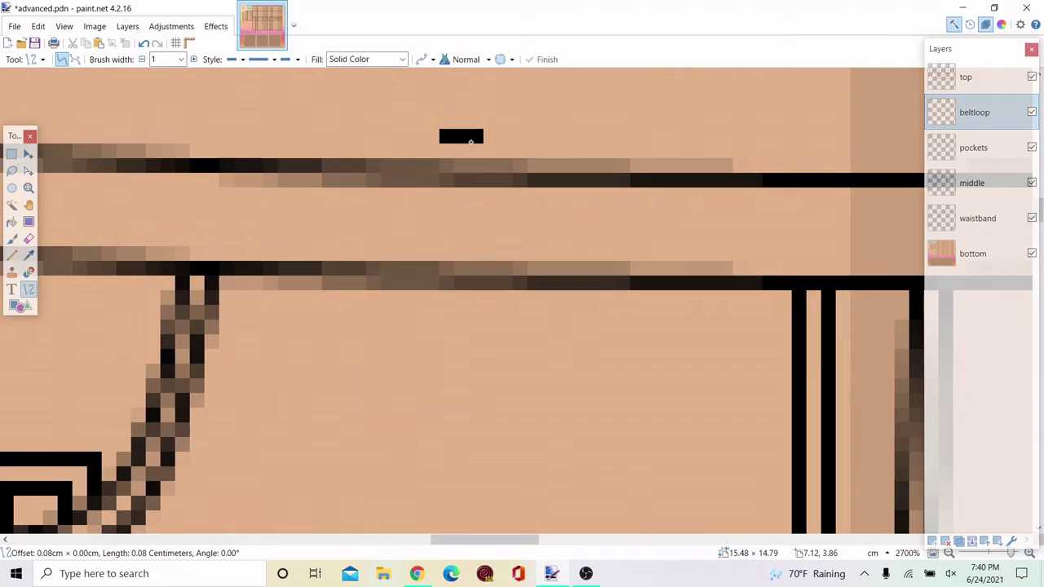
{"action": "key", "text": "ctrl+z"}
{"action": "mouse_move", "coordinate": [470, 142]}
{"action": "left_mouse_down"}
{"action": "mouse_move", "coordinate": [492, 166]}
{"action": "mouse_move", "coordinate": [426, 230]}
{"action": "mouse_move", "coordinate": [403, 316]}
{"action": "mouse_move", "coordinate": [413, 315]}
{"action": "mouse_move", "coordinate": [400, 297]}
{"action": "mouse_move", "coordinate": [400, 310]}
{"action": "mouse_move", "coordinate": [461, 296]}
{"action": "left_mouse_up"}
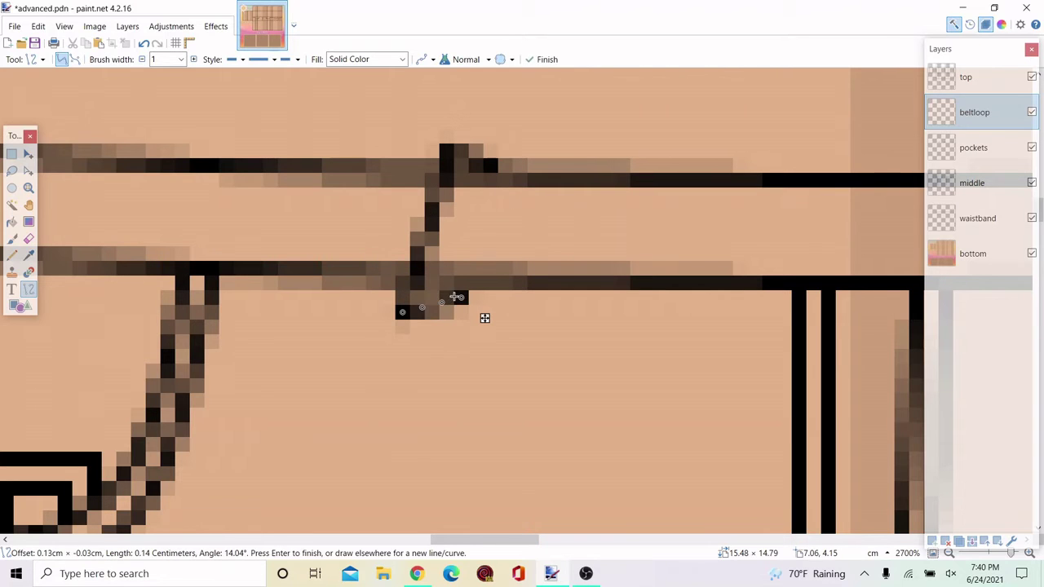
{"action": "left_click_drag", "start_coordinate": [490, 162], "coordinate": [459, 297]}
{"action": "left_click", "coordinate": [547, 264]}
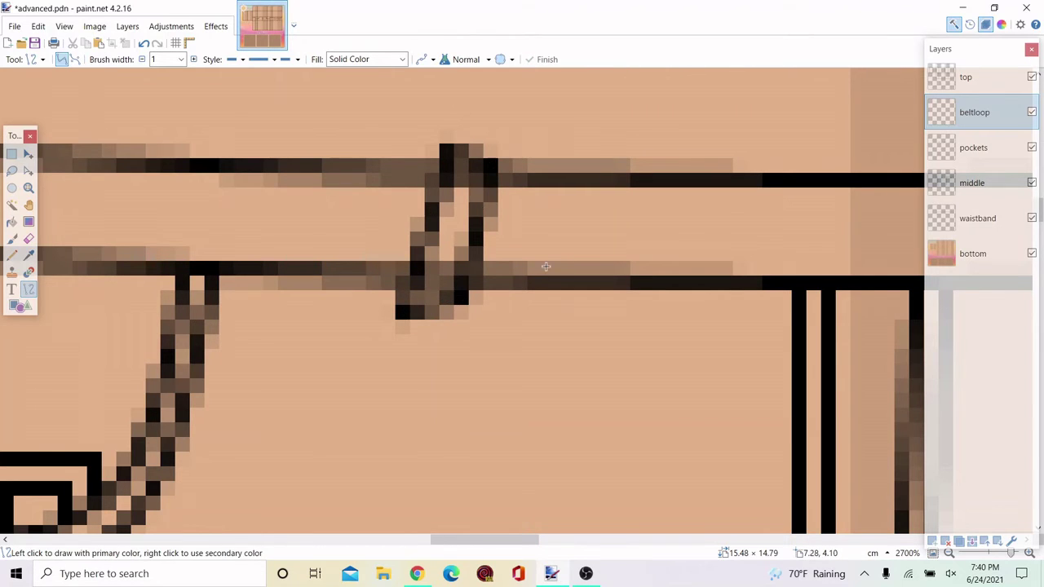
{"action": "scroll", "coordinate": [339, 330], "scroll_direction": "down", "scroll_amount": 9}
{"action": "scroll", "coordinate": [339, 329], "scroll_direction": "up", "scroll_amount": 8}
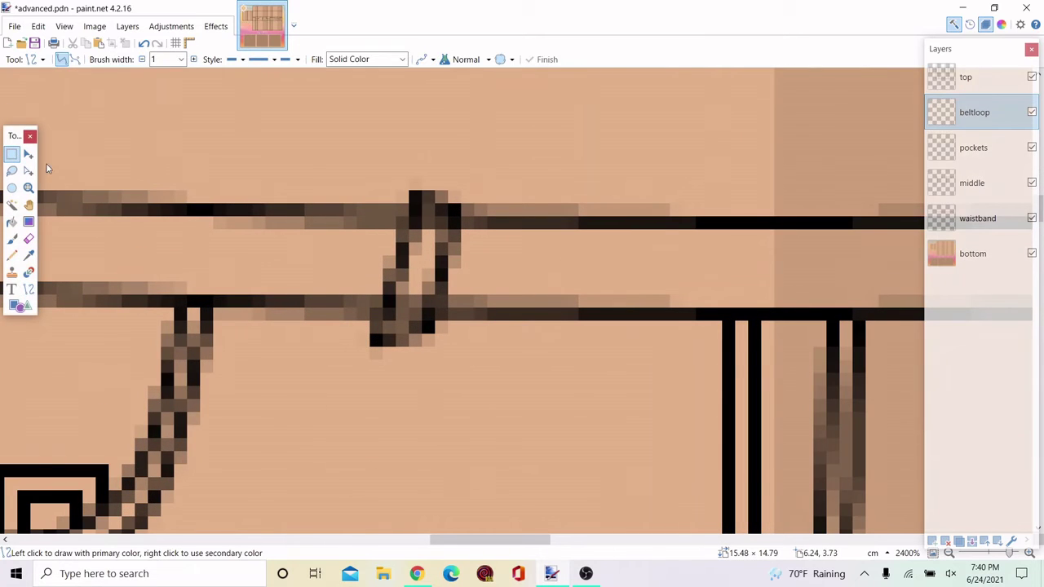
Select the belt loop and place a copy of it on the waistband above the side seam
{"action": "key", "text": "s"}
{"action": "left_click_drag", "start_coordinate": [389, 183], "coordinate": [442, 367]}
{"action": "left_click", "coordinate": [349, 199]}
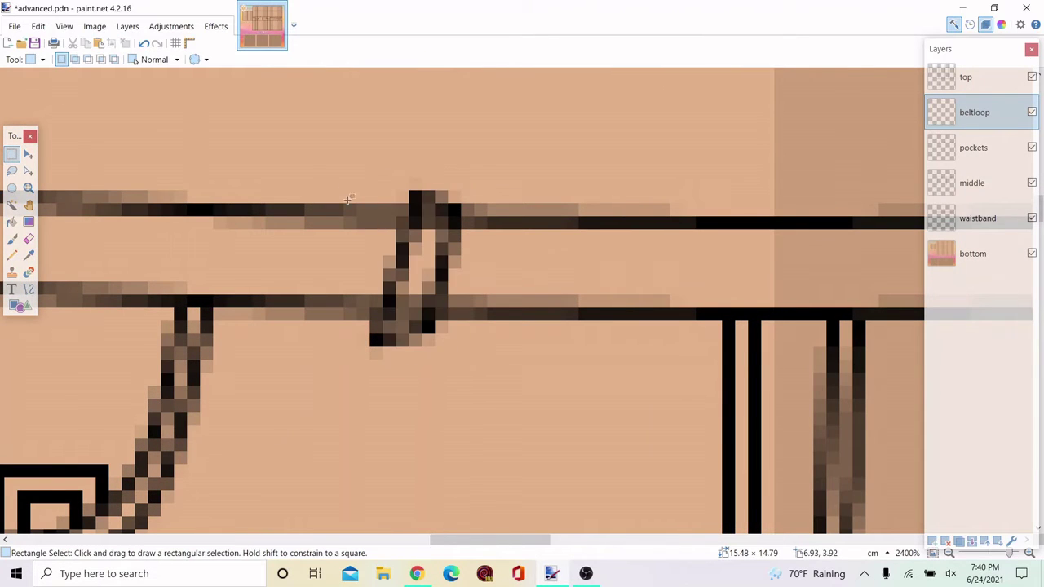
{"action": "left_click_drag", "start_coordinate": [351, 157], "coordinate": [470, 357]}
{"action": "key", "text": "ctrl+c"}
{"action": "key", "text": "ctrl+v"}
{"action": "left_click_drag", "start_coordinate": [410, 289], "coordinate": [471, 307]}
{"action": "scroll", "coordinate": [682, 313], "scroll_direction": "down", "scroll_amount": 2}
{"action": "scroll", "coordinate": [637, 297], "scroll_direction": "down", "scroll_amount": 5}
{"action": "scroll", "coordinate": [494, 287], "scroll_direction": "up", "scroll_amount": 5}
{"action": "left_click_drag", "start_coordinate": [518, 362], "coordinate": [525, 362]}
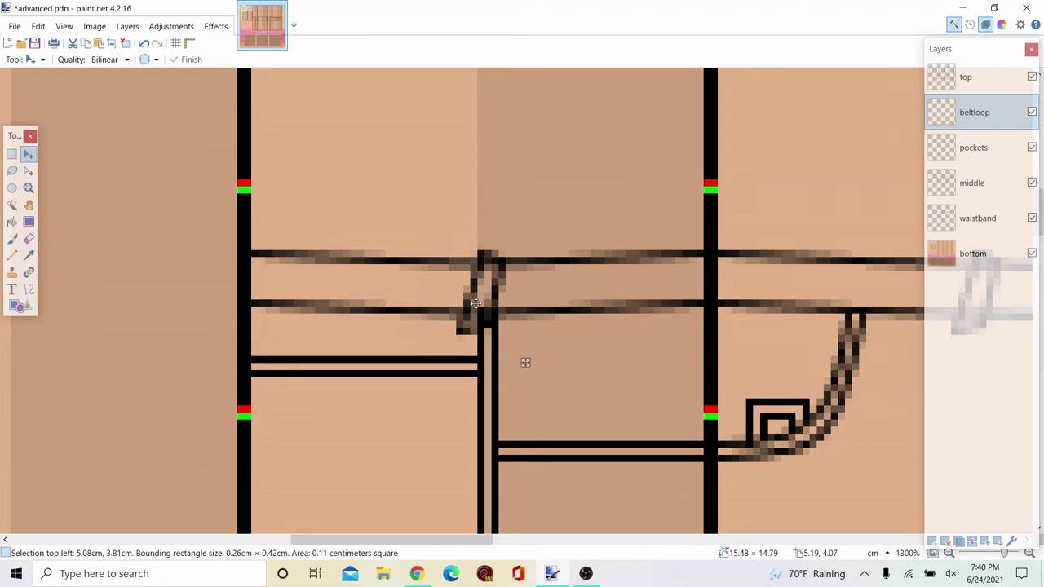
Try other belt loop positions on the side waistband, on both sides of the seam, and undo the last placement
{"action": "scroll", "coordinate": [476, 303], "scroll_direction": "down", "scroll_amount": 3}
{"action": "scroll", "coordinate": [362, 298], "scroll_direction": "up", "scroll_amount": 4}
{"action": "scroll", "coordinate": [373, 324], "scroll_direction": "up", "scroll_amount": 1}
{"action": "left_click_drag", "start_coordinate": [373, 323], "coordinate": [513, 309]}
{"action": "scroll", "coordinate": [392, 266], "scroll_direction": "down", "scroll_amount": 3}
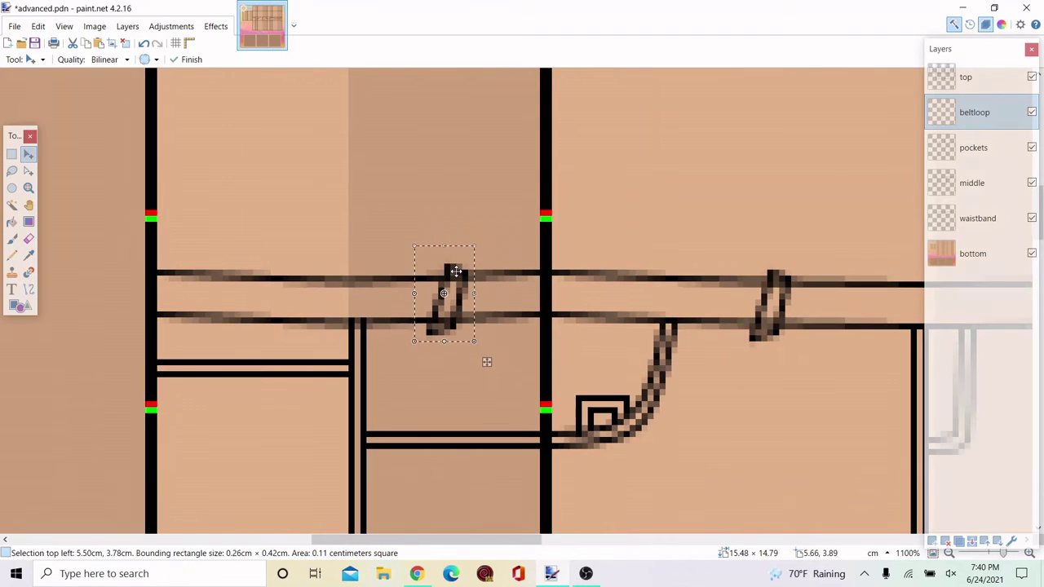
{"action": "left_click_drag", "start_coordinate": [487, 361], "coordinate": [265, 361]}
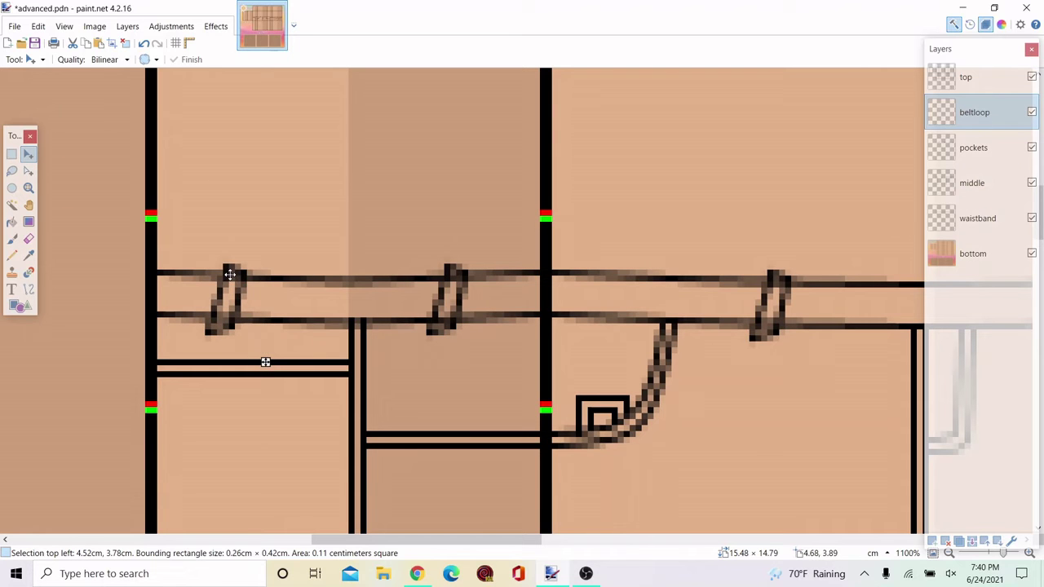
{"action": "scroll", "coordinate": [154, 260], "scroll_direction": "down", "scroll_amount": 4}
{"action": "left_click_drag", "start_coordinate": [222, 271], "coordinate": [183, 277]}
{"action": "scroll", "coordinate": [76, 237], "scroll_direction": "down", "scroll_amount": 3}
{"action": "scroll", "coordinate": [77, 238], "scroll_direction": "up", "scroll_amount": 3}
{"action": "scroll", "coordinate": [148, 252], "scroll_direction": "up", "scroll_amount": 4}
{"action": "scroll", "coordinate": [173, 271], "scroll_direction": "down", "scroll_amount": 7}
{"action": "scroll", "coordinate": [173, 271], "scroll_direction": "down", "scroll_amount": 2}
{"action": "scroll", "coordinate": [160, 266], "scroll_direction": "up", "scroll_amount": 2}
{"action": "scroll", "coordinate": [204, 281], "scroll_direction": "up", "scroll_amount": 4}
{"action": "key", "text": "ctrl+z"}
{"action": "scroll", "coordinate": [230, 289], "scroll_direction": "up", "scroll_amount": 4}
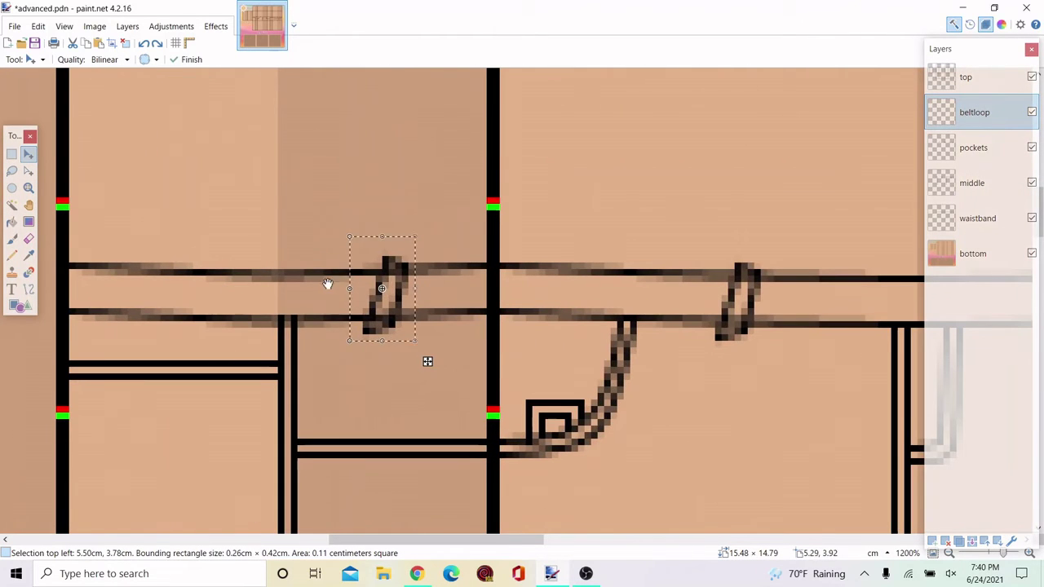
Place the belt loop above the side seam again and remove the extra loop beside it
{"action": "left_click_drag", "start_coordinate": [389, 278], "coordinate": [284, 279]}
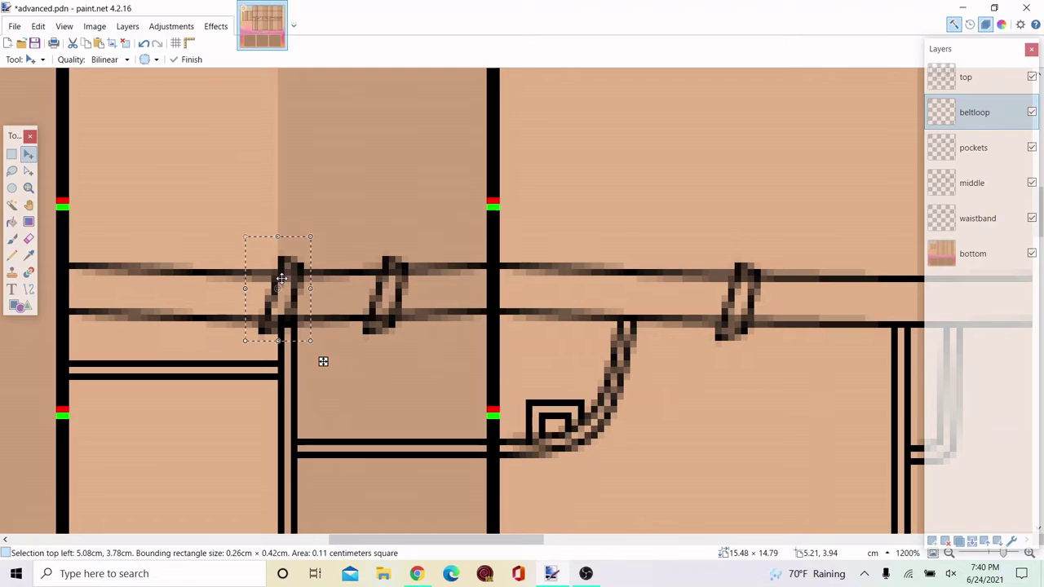
{"action": "key", "text": "Delete"}
Select the side belt loop in an area of about 1.06 × 0.66 cm and place a copy on the back waistband near its outer edge
{"action": "left_click", "coordinate": [11, 153]}
{"action": "mouse_move", "coordinate": [194, 195]}
{"action": "left_mouse_down"}
{"action": "mouse_move", "coordinate": [401, 303]}
{"action": "mouse_move", "coordinate": [454, 361]}
{"action": "mouse_move", "coordinate": [356, 372]}
{"action": "left_mouse_up"}
{"action": "key", "text": "m"}
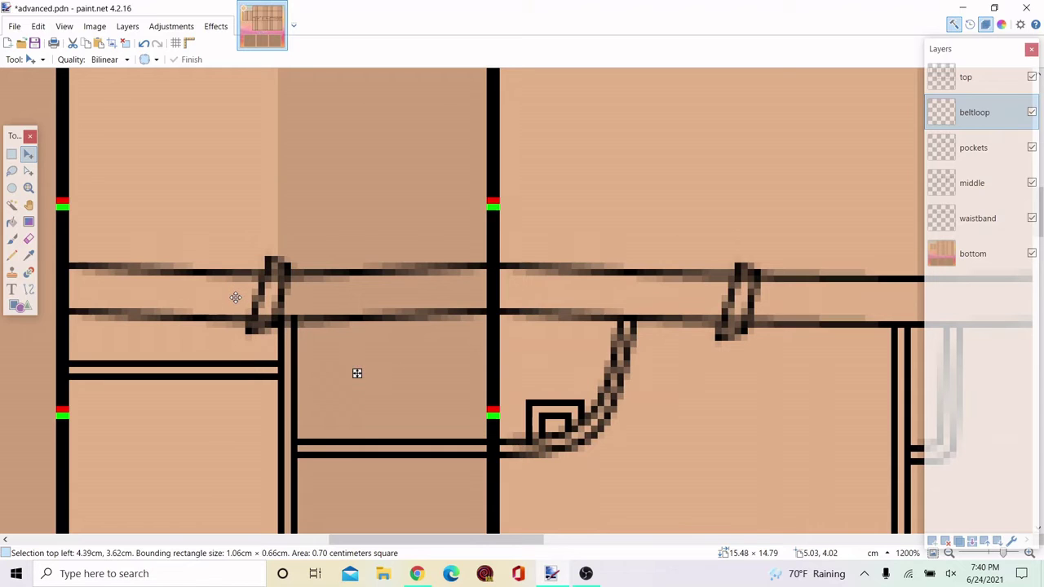
{"action": "left_click_drag", "start_coordinate": [356, 373], "coordinate": [272, 419]}
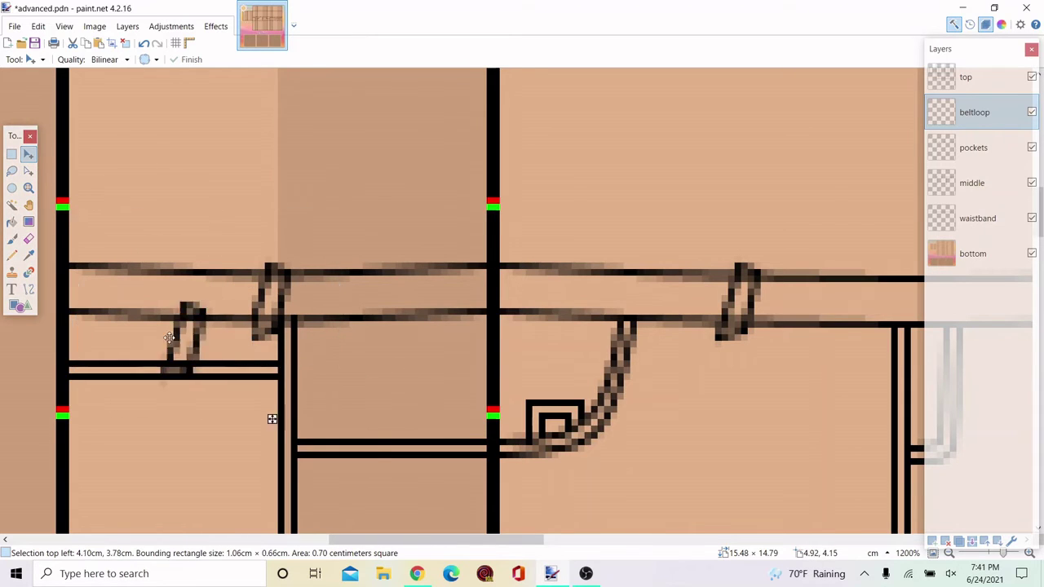
{"action": "scroll", "coordinate": [169, 338], "scroll_direction": "down", "scroll_amount": 10}
{"action": "left_click_drag", "start_coordinate": [170, 337], "coordinate": [446, 297]}
{"action": "scroll", "coordinate": [427, 380], "scroll_direction": "up", "scroll_amount": 6}
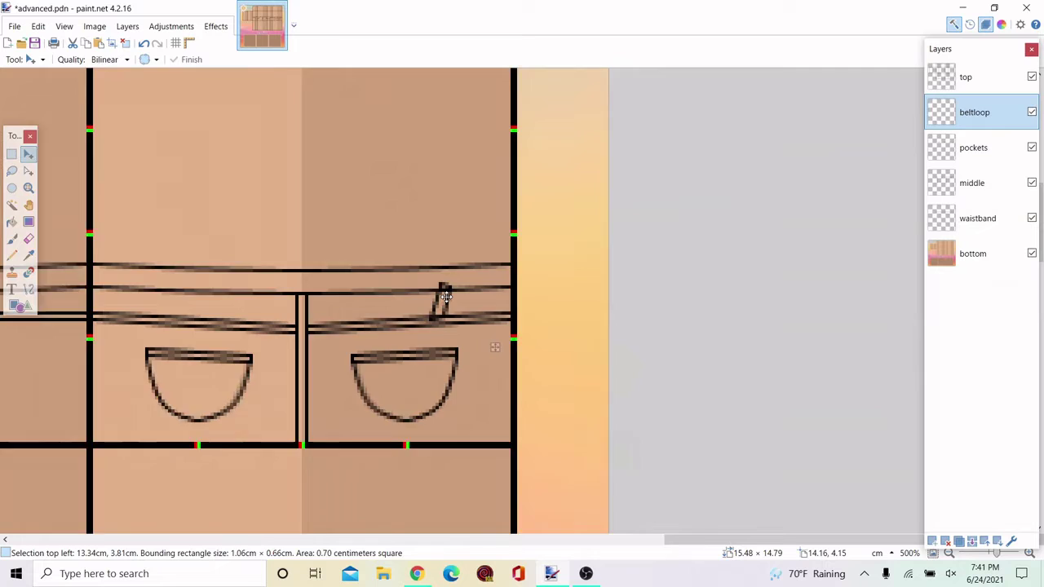
{"action": "scroll", "coordinate": [445, 296], "scroll_direction": "up", "scroll_amount": 2}
{"action": "left_click_drag", "start_coordinate": [473, 241], "coordinate": [486, 263]}
{"action": "scroll", "coordinate": [559, 291], "scroll_direction": "down", "scroll_amount": 2}
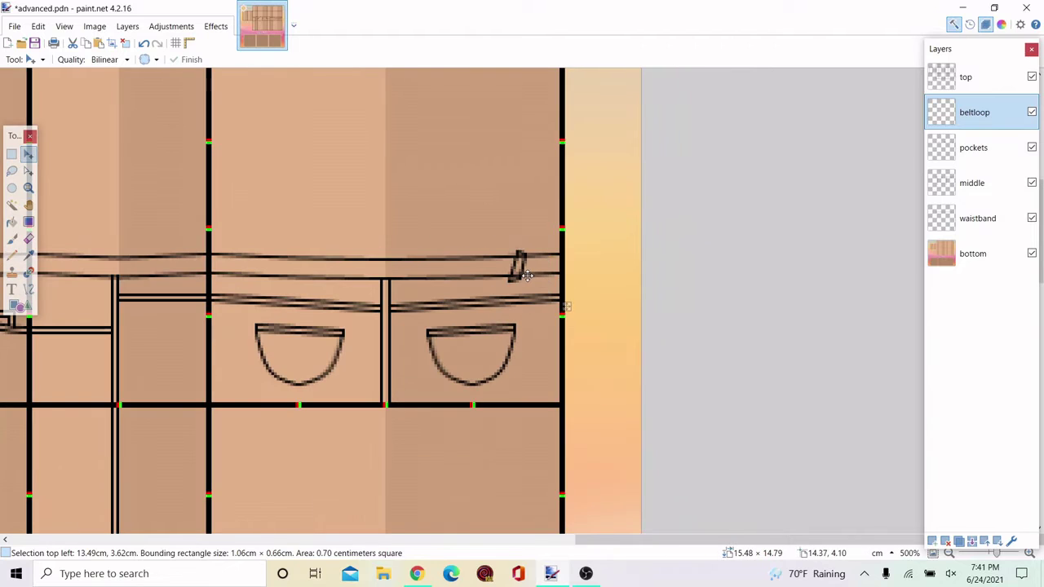
{"action": "scroll", "coordinate": [608, 282], "scroll_direction": "down", "scroll_amount": 3}
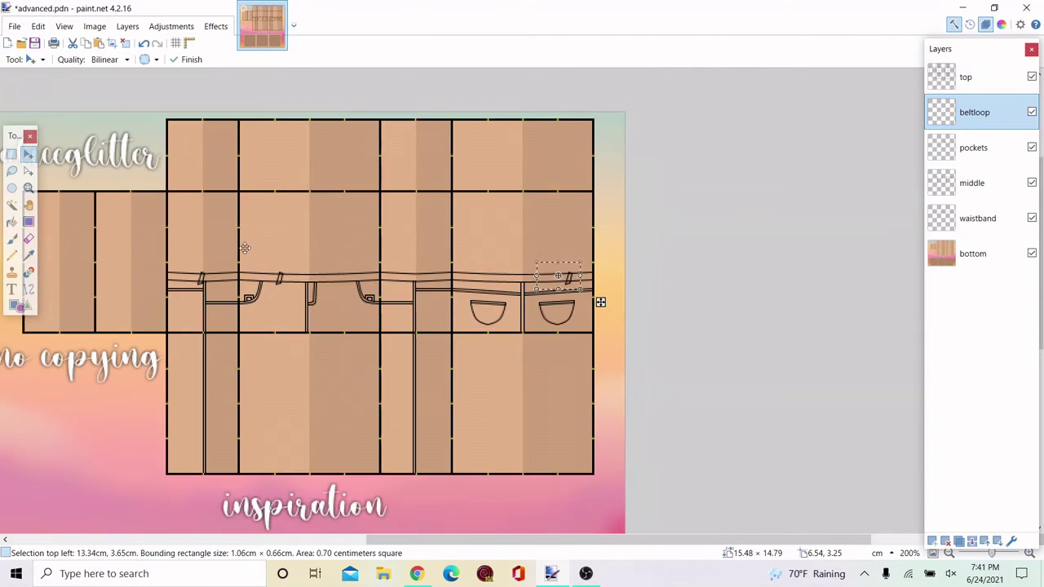
{"action": "scroll", "coordinate": [285, 284], "scroll_direction": "up", "scroll_amount": 7}
{"action": "scroll", "coordinate": [334, 282], "scroll_direction": "down", "scroll_amount": 5}
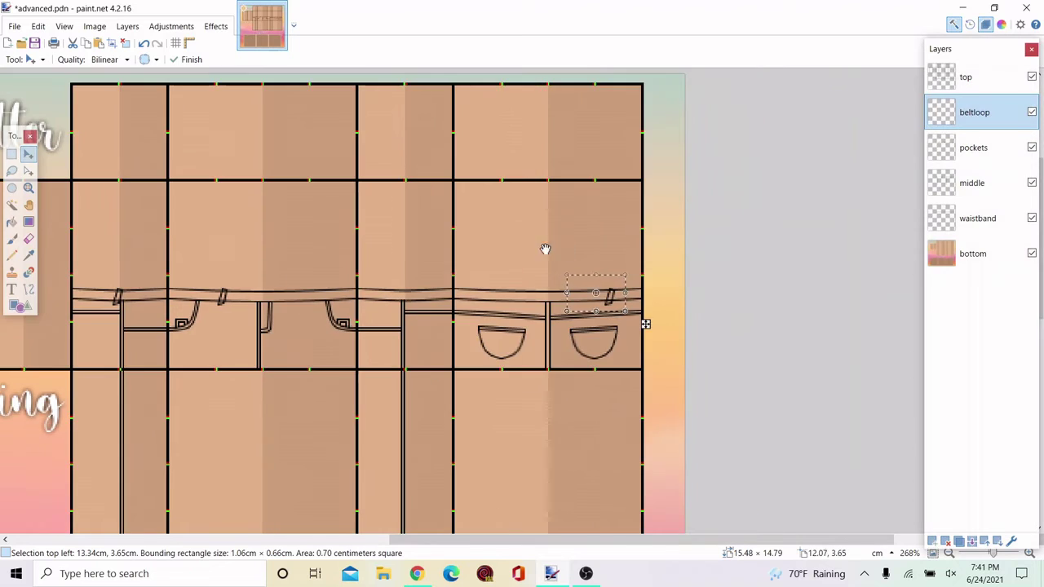
Select the back half with the belt loop, about 1.69 × 1.56 cm, and place a mirrored copy of the loop on the other back half
{"action": "scroll", "coordinate": [725, 445], "scroll_direction": "up", "scroll_amount": 6}
{"action": "left_click", "coordinate": [12, 154]}
{"action": "scroll", "coordinate": [636, 269], "scroll_direction": "down", "scroll_amount": 3}
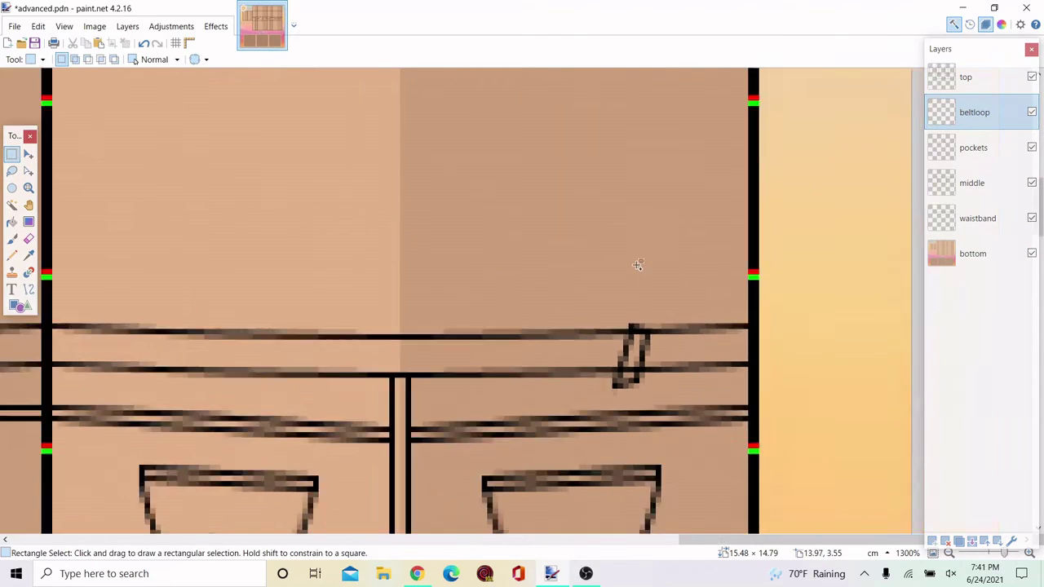
{"action": "left_click_drag", "start_coordinate": [706, 265], "coordinate": [462, 489]}
{"action": "key", "text": "m"}
{"action": "left_click_drag", "start_coordinate": [703, 379], "coordinate": [218, 353]}
{"action": "scroll", "coordinate": [461, 302], "scroll_direction": "down", "scroll_amount": 5}
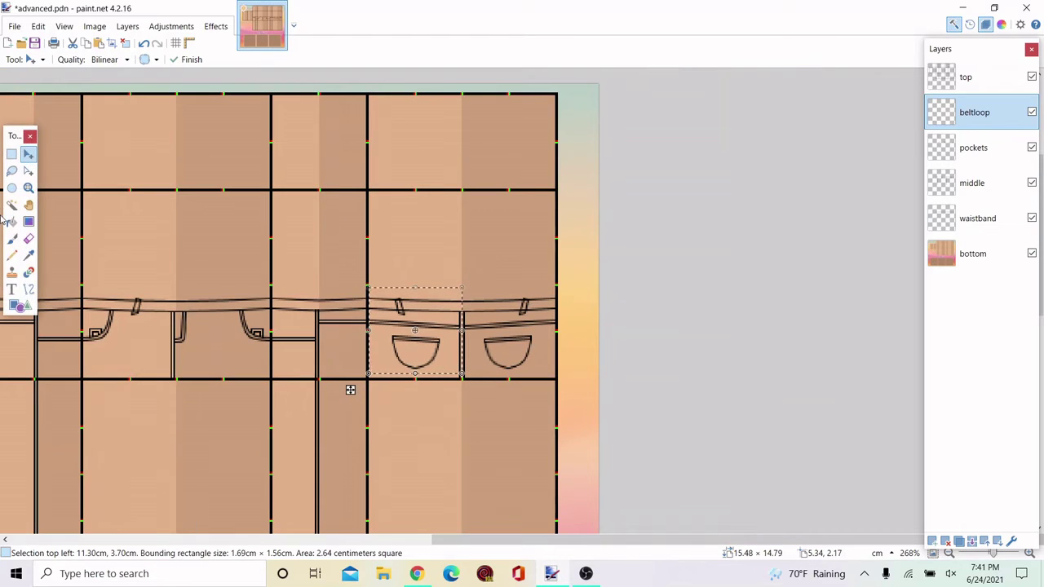
Select the side panel and front half with their belt loops, about 3.44 × 1.48 cm, and place a mirrored copy on the opposite side
{"action": "left_click", "coordinate": [371, 359]}
{"action": "scroll", "coordinate": [376, 364], "scroll_direction": "down", "scroll_amount": 3}
{"action": "scroll", "coordinate": [148, 336], "scroll_direction": "up", "scroll_amount": 7}
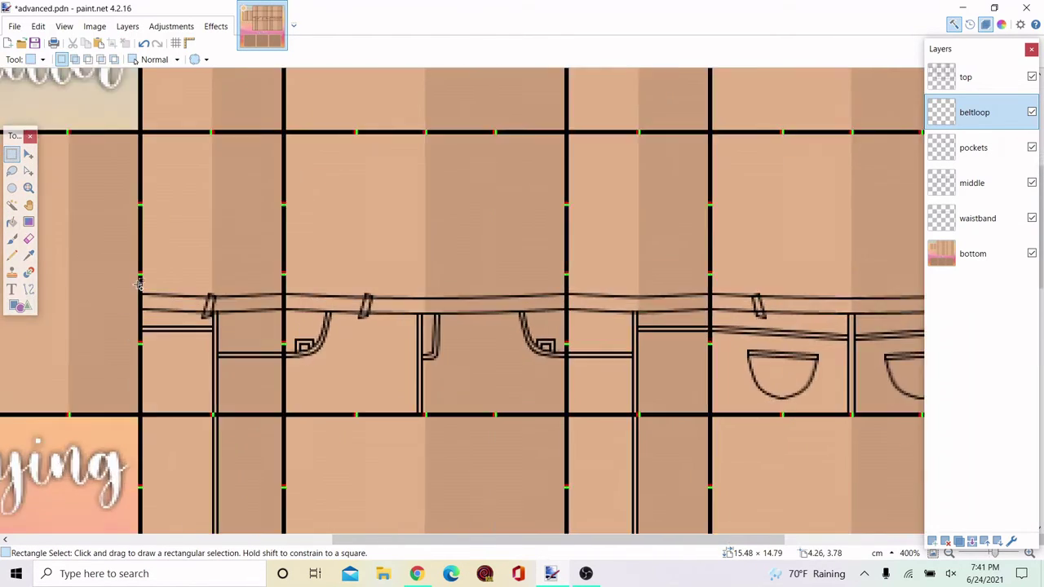
{"action": "left_click_drag", "start_coordinate": [148, 297], "coordinate": [642, 510]}
{"action": "key", "text": "ctrl+v"}
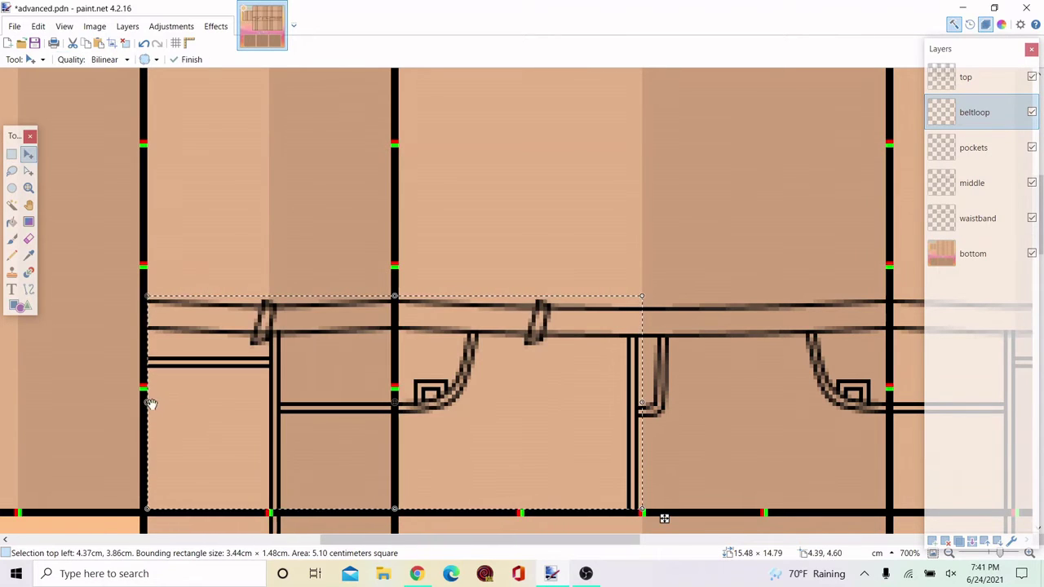
{"action": "left_click_drag", "start_coordinate": [150, 403], "coordinate": [813, 374]}
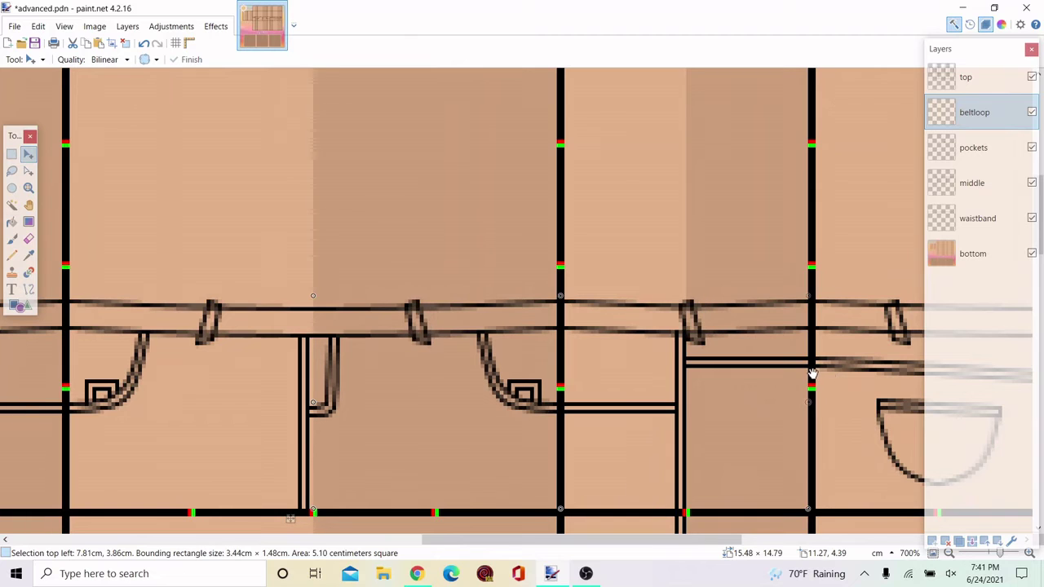
{"action": "key", "text": "ctrl+d"}
{"action": "key", "text": "s"}
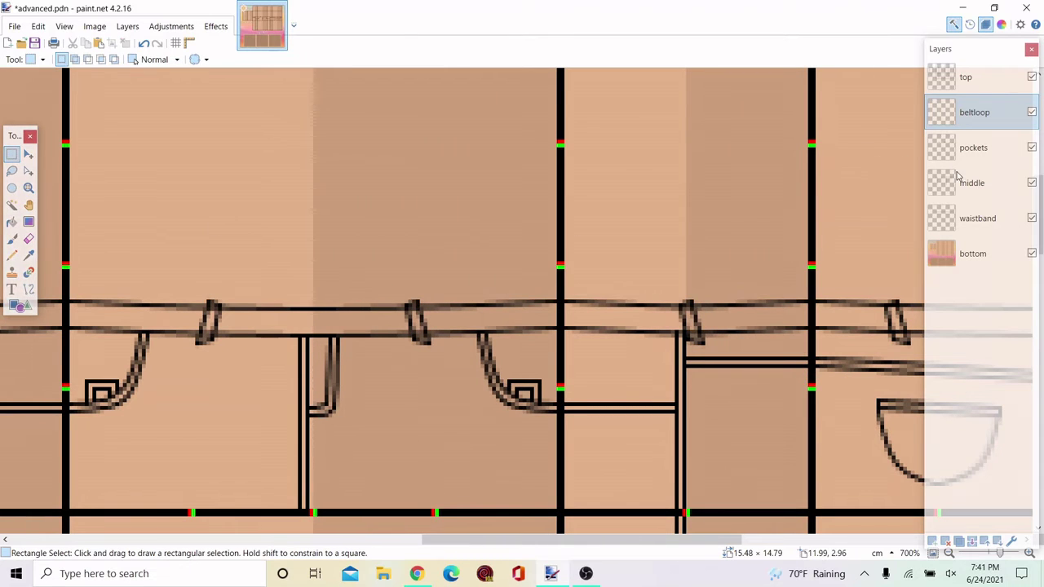
On the waistband layer, erase the waistband lines inside both front belt loops and the first side belt loop with a brush width of 1
{"action": "left_click", "coordinate": [976, 222]}
{"action": "left_click", "coordinate": [28, 238]}
{"action": "scroll", "coordinate": [226, 337], "scroll_direction": "up", "scroll_amount": 5}
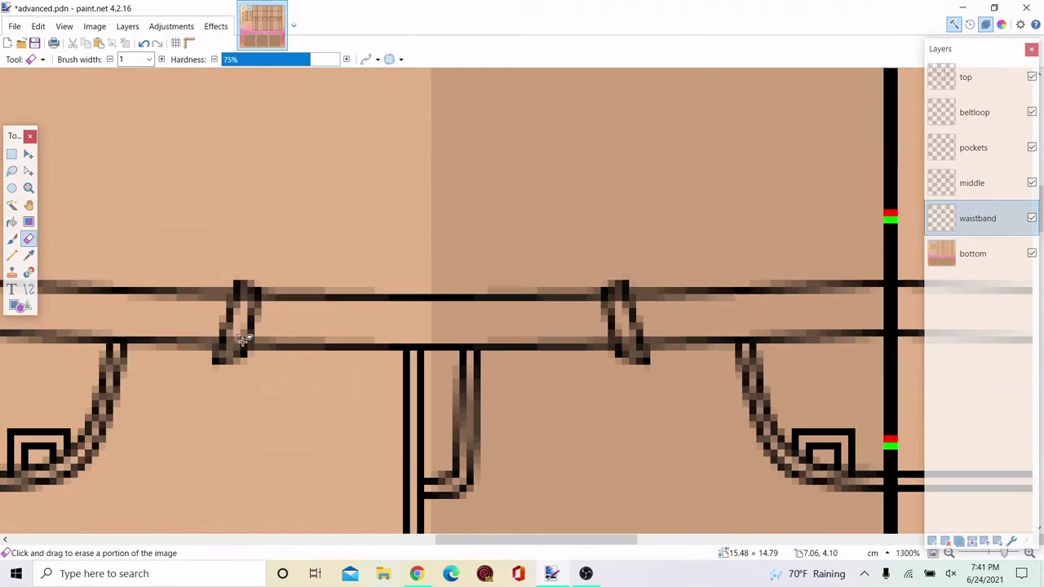
{"action": "mouse_move", "coordinate": [225, 337]}
{"action": "left_mouse_down"}
{"action": "mouse_move", "coordinate": [205, 375]}
{"action": "mouse_move", "coordinate": [177, 381]}
{"action": "left_mouse_up"}
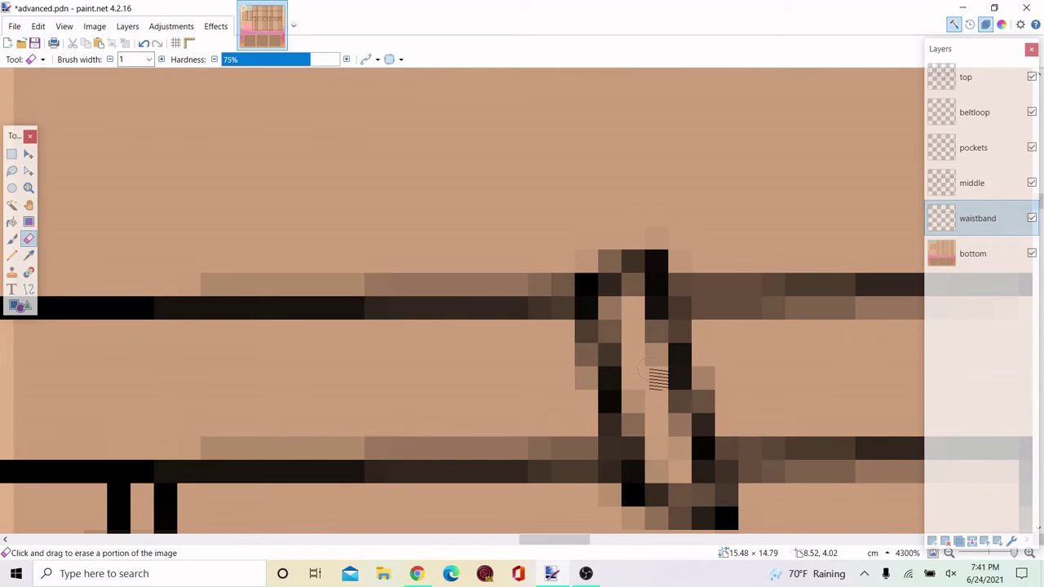
{"action": "scroll", "coordinate": [658, 377], "scroll_direction": "down", "scroll_amount": 5}
{"action": "scroll", "coordinate": [492, 217], "scroll_direction": "up", "scroll_amount": 3}
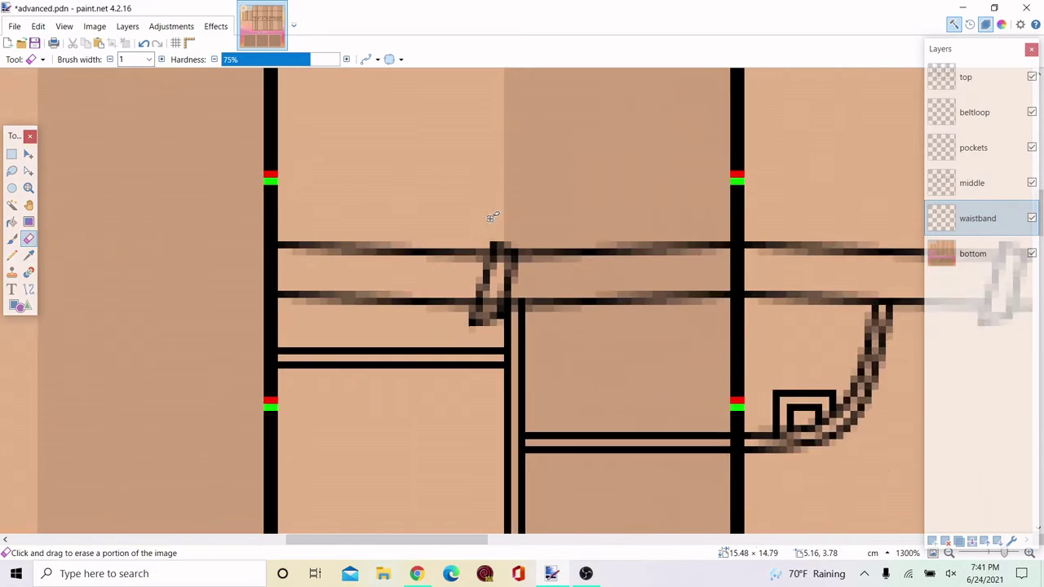
{"action": "scroll", "coordinate": [492, 217], "scroll_direction": "up", "scroll_amount": 2}
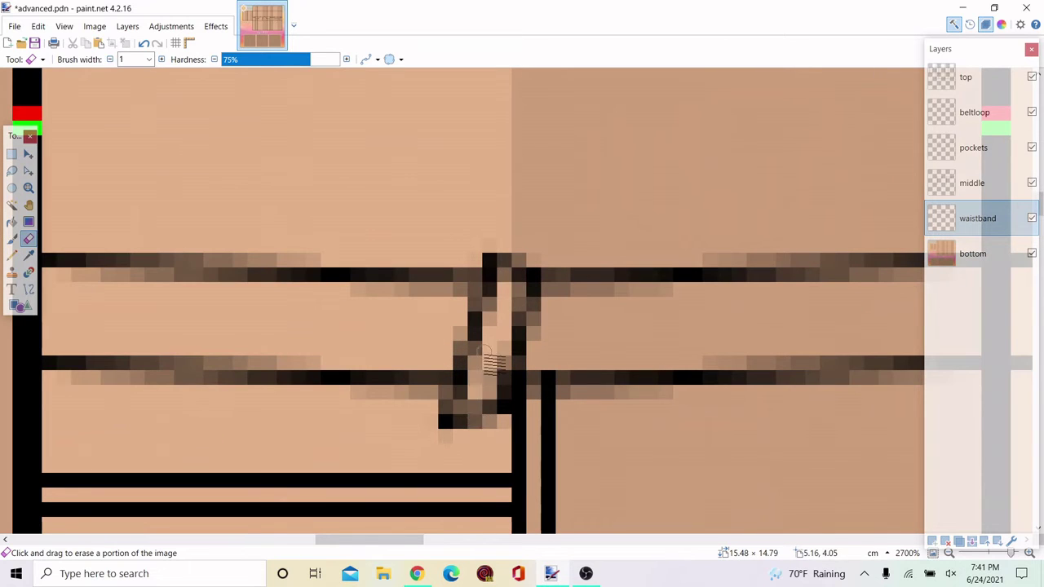
{"action": "scroll", "coordinate": [494, 377], "scroll_direction": "down", "scroll_amount": 6}
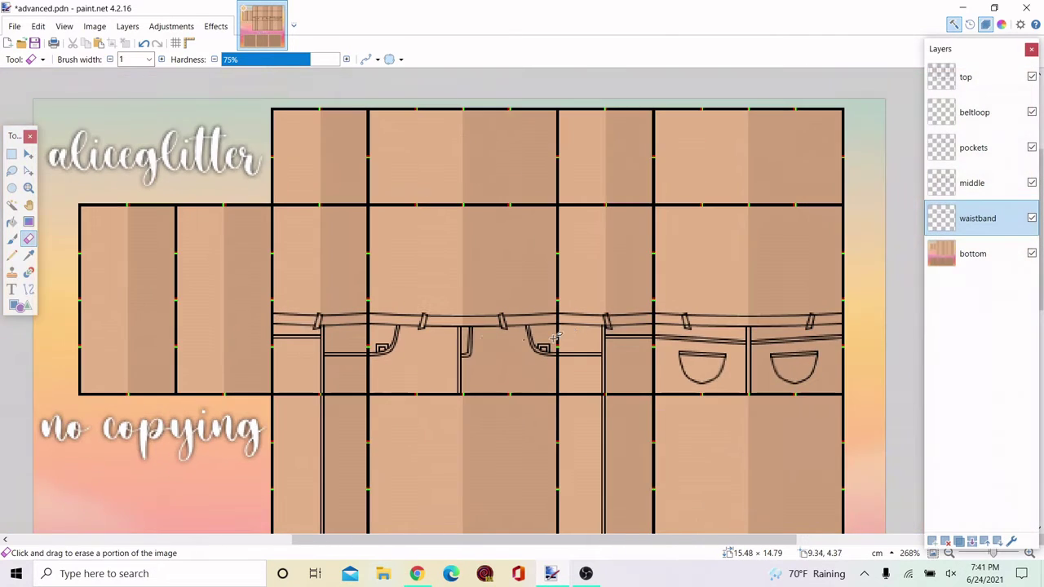
Erase the waistband lines that run through the belt loop on the side panel between front and back
{"action": "scroll", "coordinate": [618, 324], "scroll_direction": "up", "scroll_amount": 1}
{"action": "scroll", "coordinate": [650, 319], "scroll_direction": "up", "scroll_amount": 6}
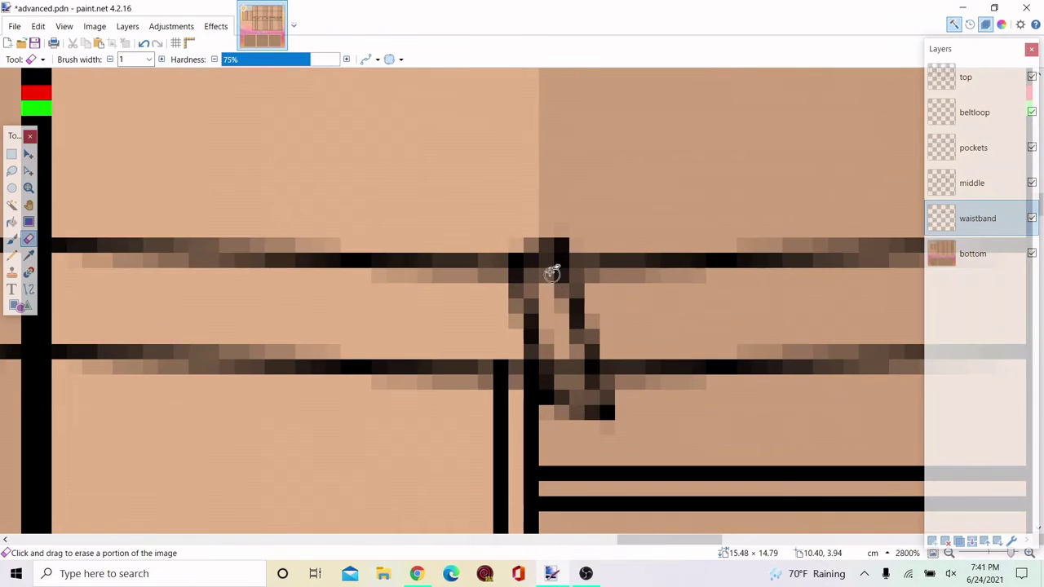
{"action": "left_click_drag", "start_coordinate": [543, 267], "coordinate": [575, 383]}
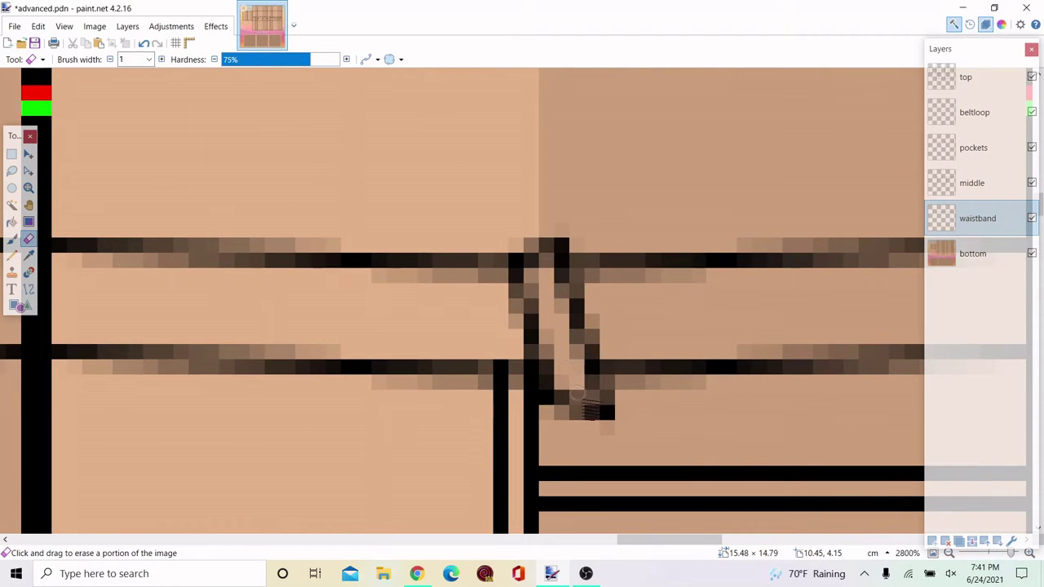
{"action": "scroll", "coordinate": [403, 295], "scroll_direction": "down", "scroll_amount": 5}
Erase the waistband lines inside the two belt loops on the back panel
{"action": "scroll", "coordinate": [329, 323], "scroll_direction": "up", "scroll_amount": 6}
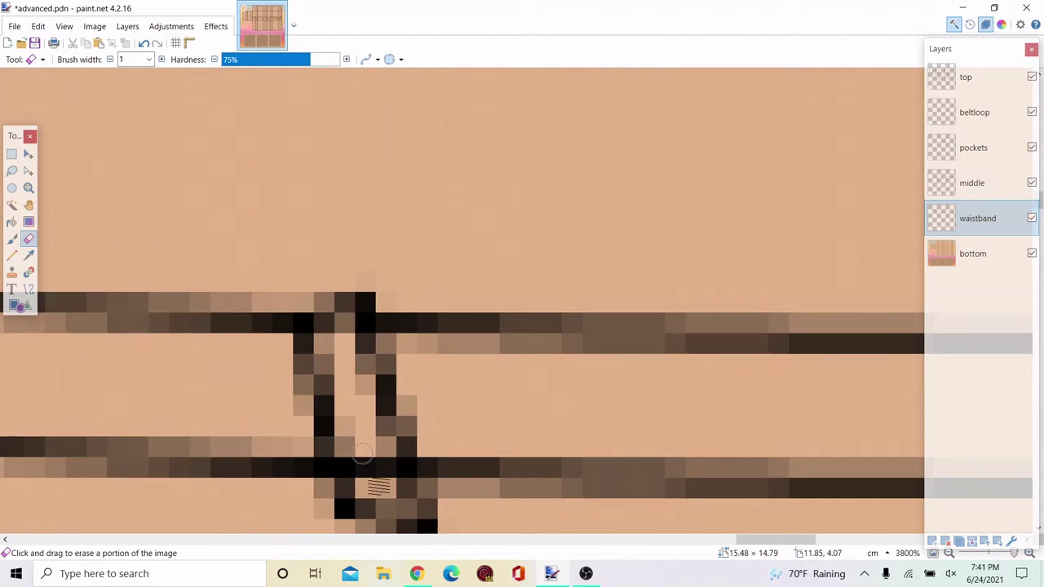
{"action": "left_click_drag", "start_coordinate": [362, 454], "coordinate": [405, 519]}
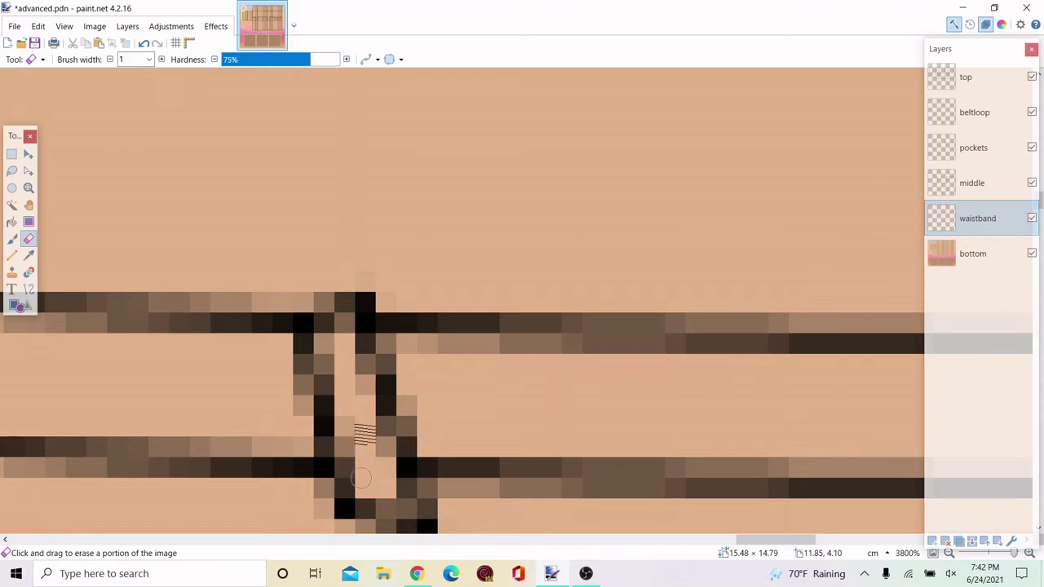
{"action": "scroll", "coordinate": [340, 345], "scroll_direction": "down", "scroll_amount": 5}
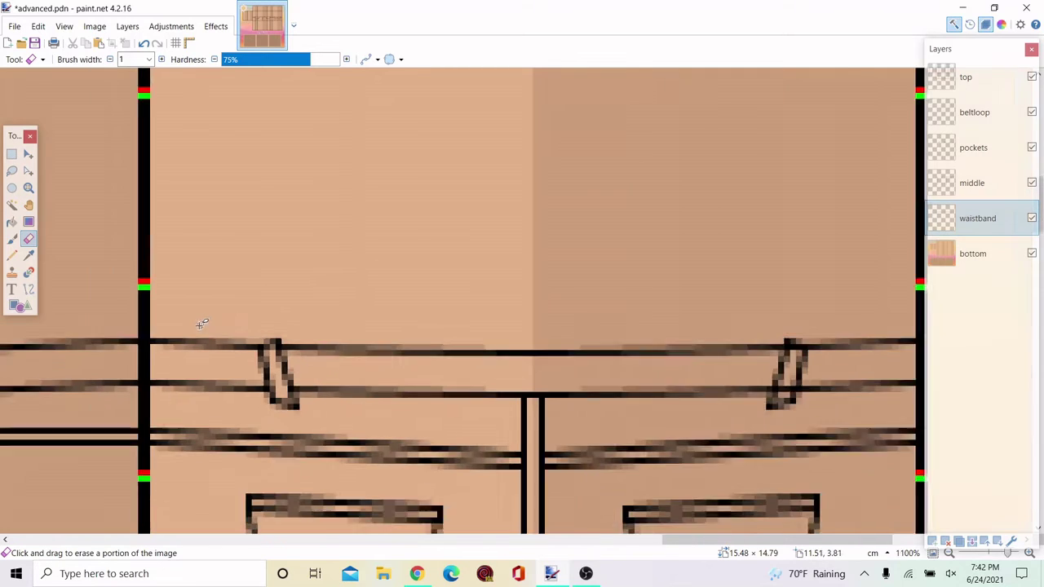
{"action": "scroll", "coordinate": [571, 327], "scroll_direction": "right", "scroll_amount": 3}
{"action": "scroll", "coordinate": [730, 318], "scroll_direction": "up", "scroll_amount": 5}
{"action": "left_click_drag", "start_coordinate": [667, 423], "coordinate": [682, 447]}
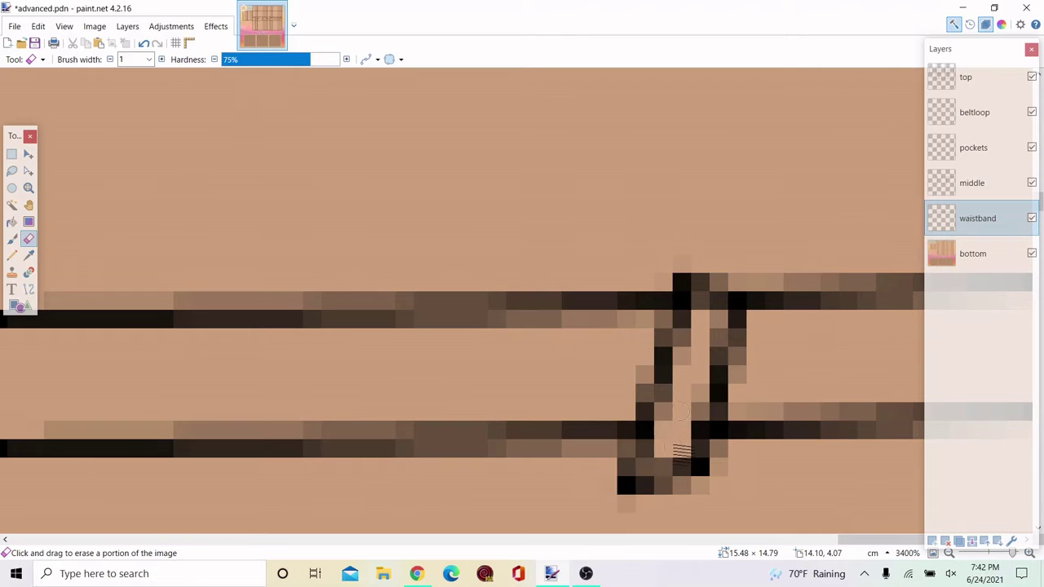
{"action": "scroll", "coordinate": [703, 408], "scroll_direction": "down", "scroll_amount": 8}
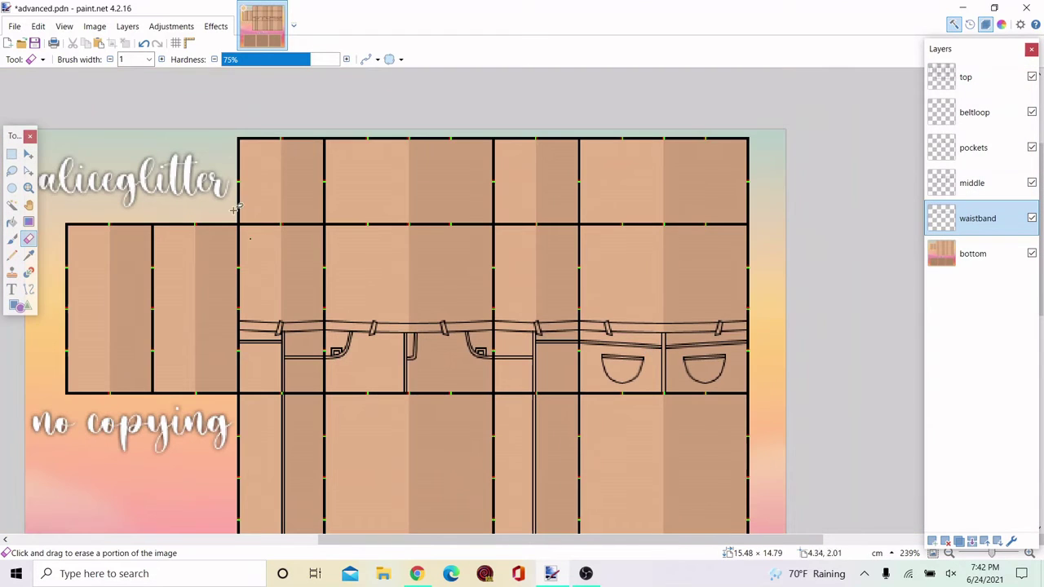
{"action": "scroll", "coordinate": [506, 209], "scroll_direction": "down", "scroll_amount": 1}
{"action": "scroll", "coordinate": [571, 252], "scroll_direction": "up", "scroll_amount": 1}
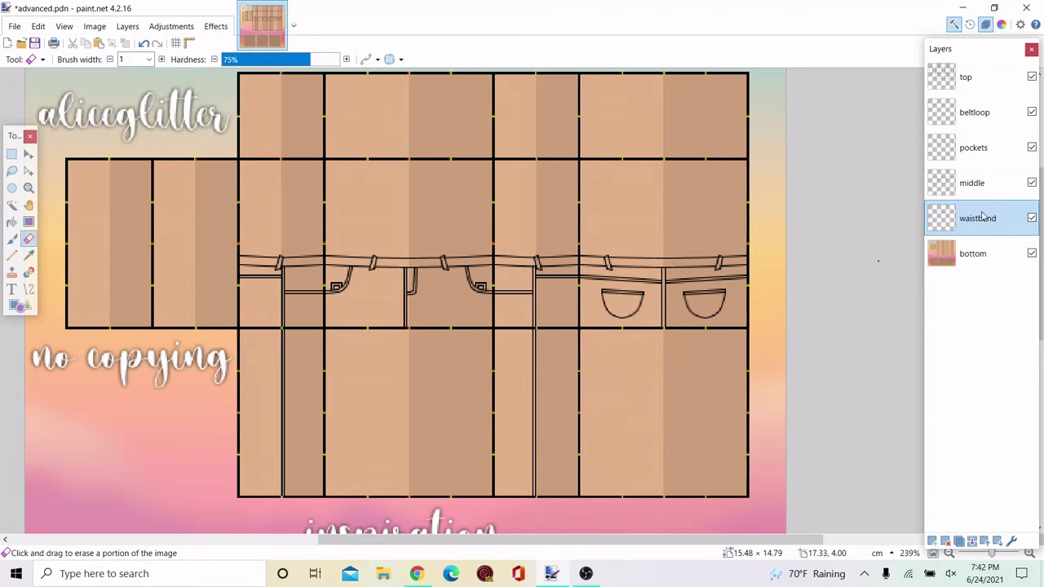
Add a new layer above beltloop and name it dotdot
{"action": "left_click", "coordinate": [974, 112]}
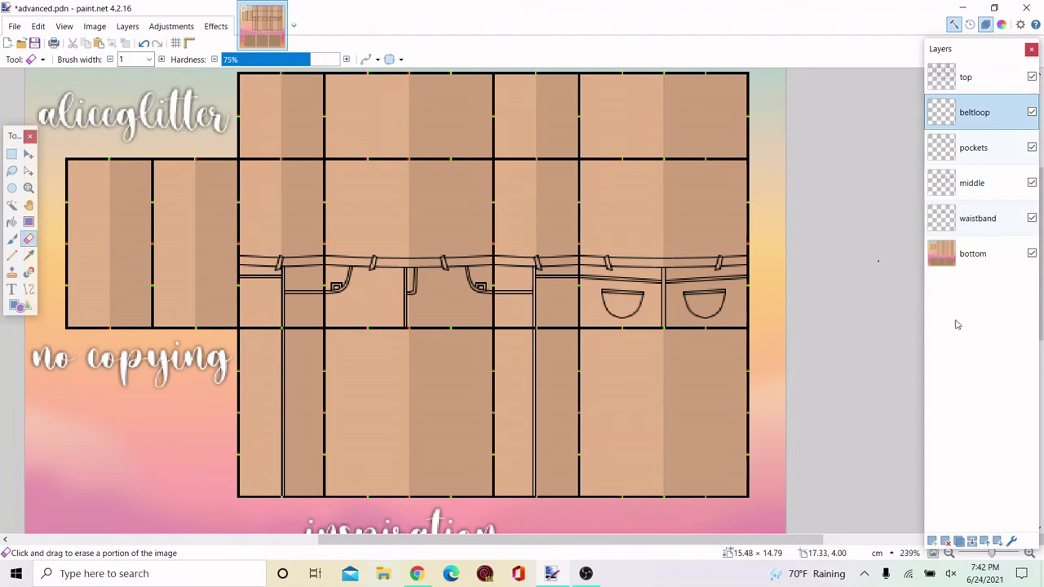
{"action": "left_click", "coordinate": [931, 542]}
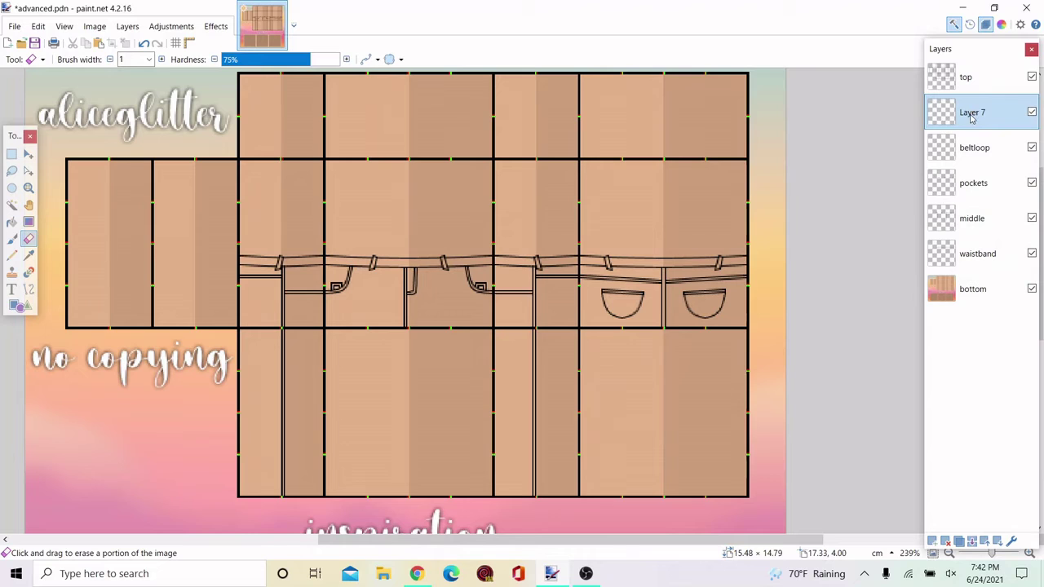
{"action": "double_click", "coordinate": [971, 118]}
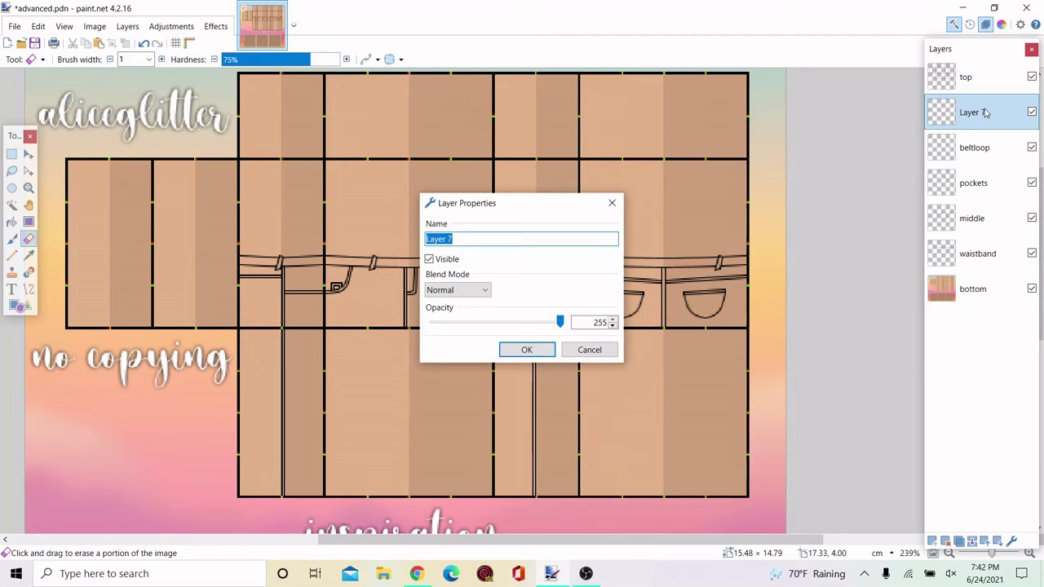
{"action": "type", "text": "dotdo"}
{"action": "key", "text": "Return"}
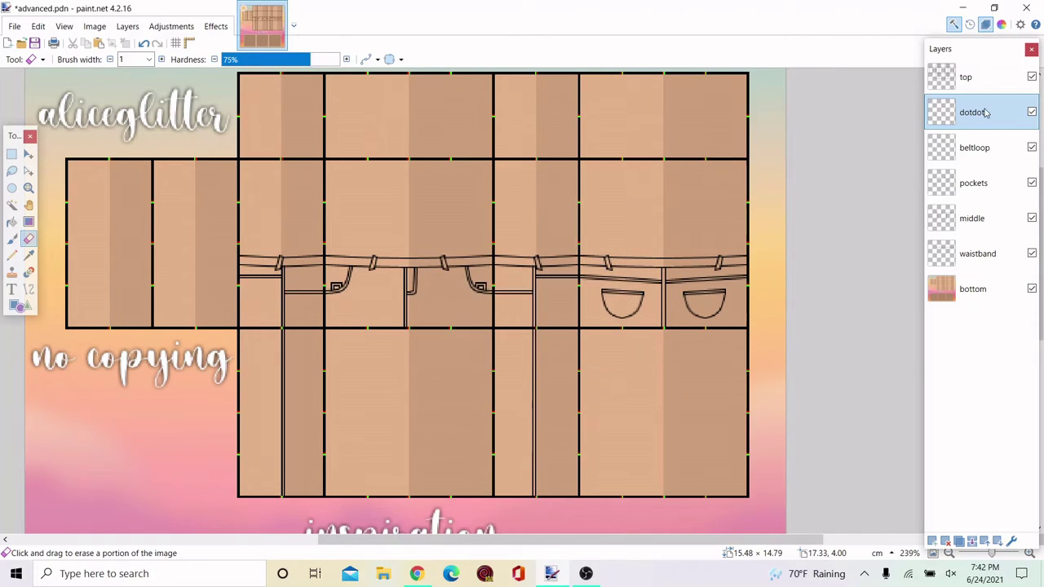
Draw a vertical dashed line about 1.19 cm long beside the front centre seam, from the waistband to the crotch line, with brush width 1
{"action": "left_click", "coordinate": [28, 289]}
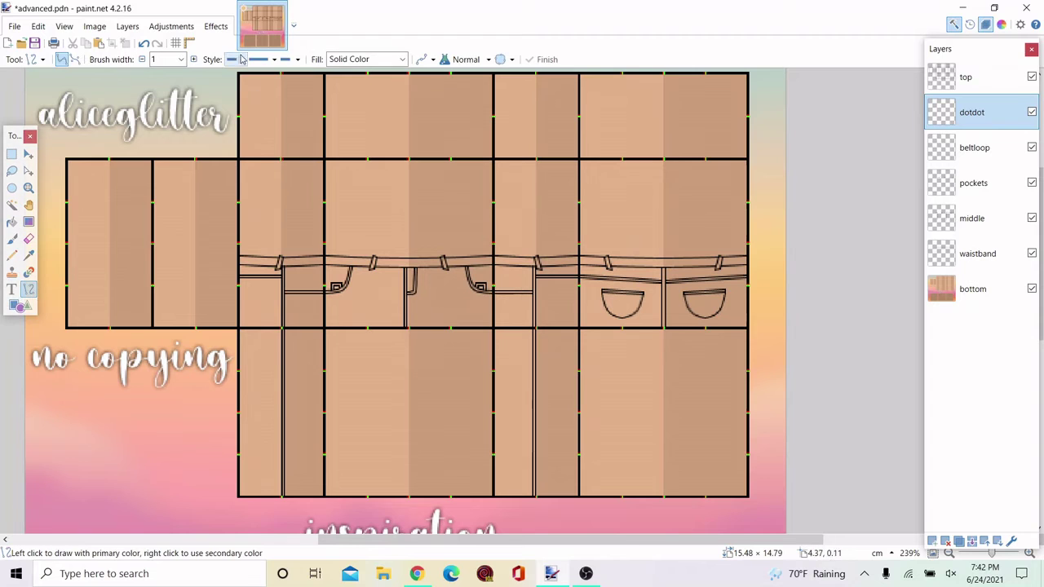
{"action": "scroll", "coordinate": [381, 279], "scroll_direction": "up", "scroll_amount": 10}
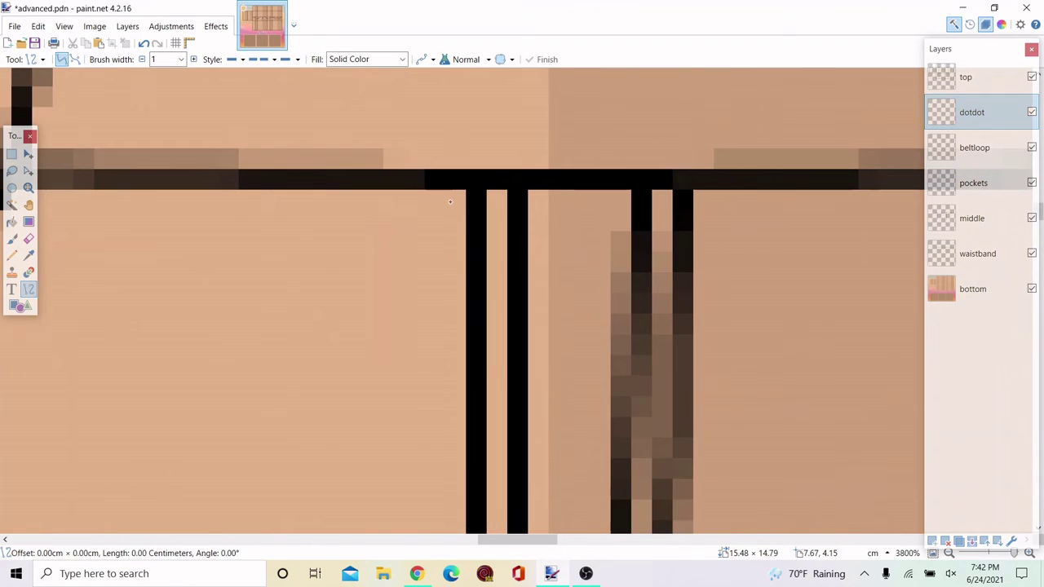
{"action": "scroll", "coordinate": [449, 246], "scroll_direction": "down", "scroll_amount": 5}
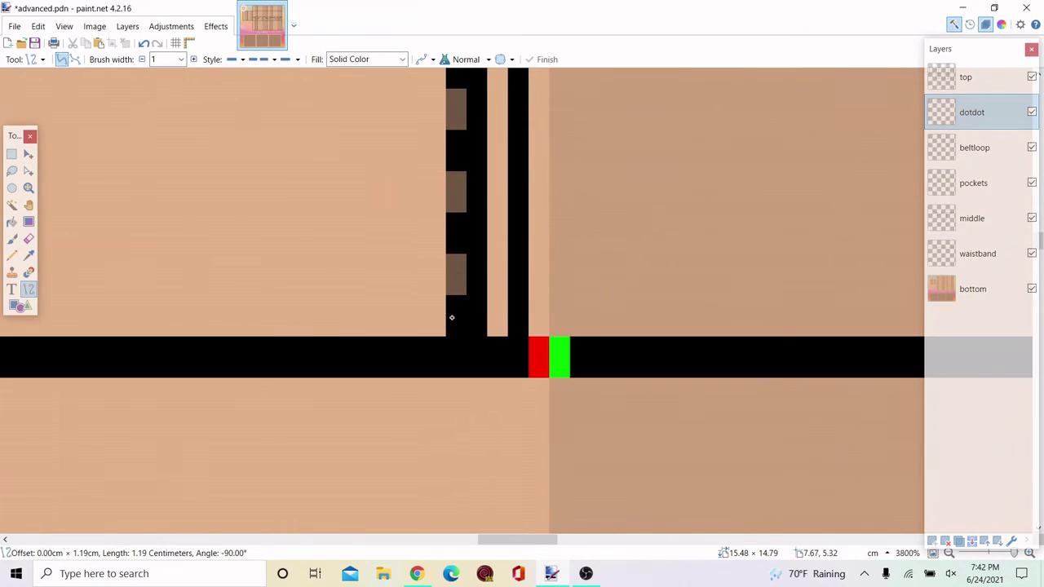
{"action": "left_click_drag", "start_coordinate": [435, 358], "coordinate": [426, 358]}
{"action": "scroll", "coordinate": [500, 354], "scroll_direction": "down", "scroll_amount": 6}
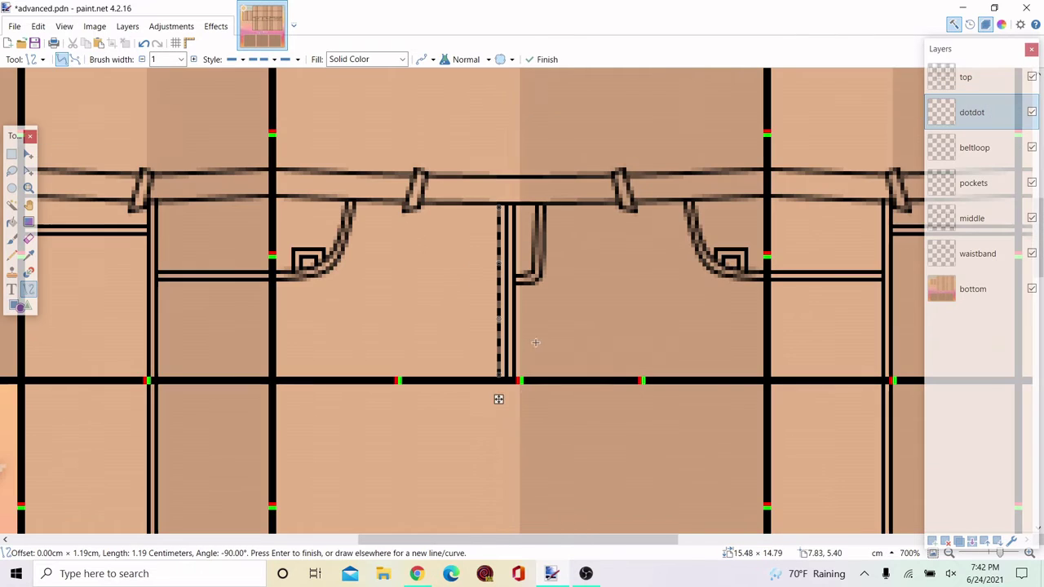
Try to draw a dashed line about 0.56 cm long down the outside of the fly outline and undo it
{"action": "left_click", "coordinate": [525, 208]}
{"action": "scroll", "coordinate": [530, 205], "scroll_direction": "up", "scroll_amount": 5}
{"action": "left_click_drag", "start_coordinate": [562, 191], "coordinate": [549, 322]}
{"action": "scroll", "coordinate": [563, 310], "scroll_direction": "down", "scroll_amount": 3}
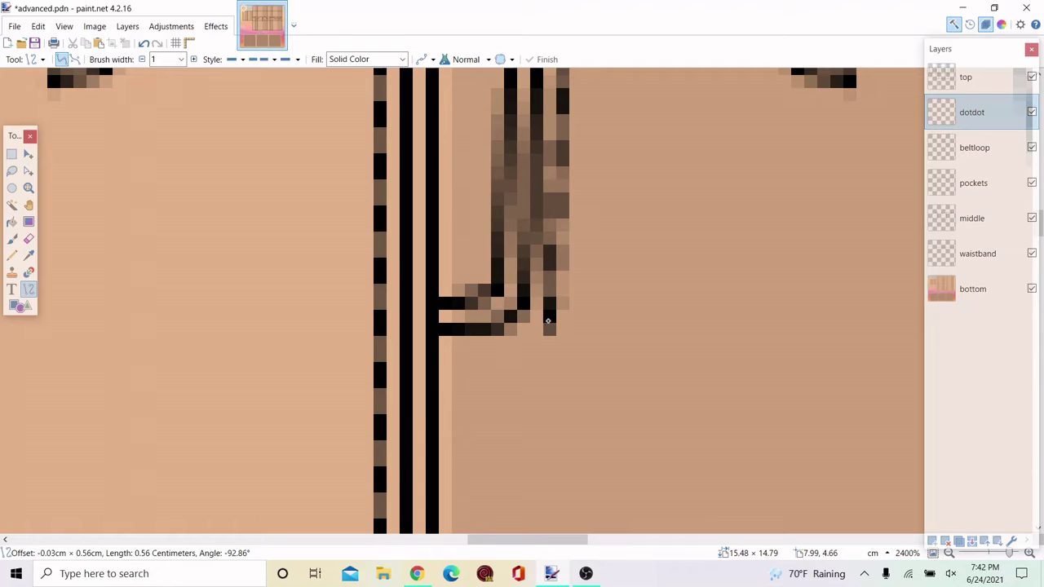
{"action": "left_click", "coordinate": [446, 350]}
{"action": "key", "text": "ctrl+z"}
{"action": "key", "text": "ctrl+z"}
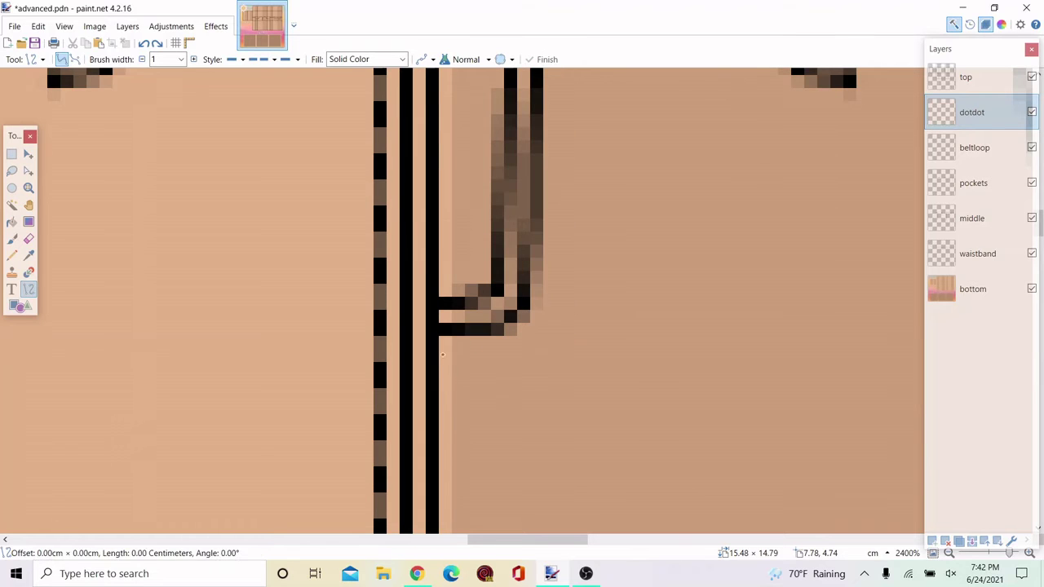
Try to outline the fly with dashed lines from its lower edge around the corner and about 0.50 cm upwards, and undo them
{"action": "mouse_move", "coordinate": [510, 355]}
{"action": "left_mouse_down"}
{"action": "mouse_move", "coordinate": [558, 332]}
{"action": "mouse_move", "coordinate": [558, 321]}
{"action": "left_mouse_up"}
{"action": "key", "text": "Return"}
{"action": "key", "text": "ctrl+z"}
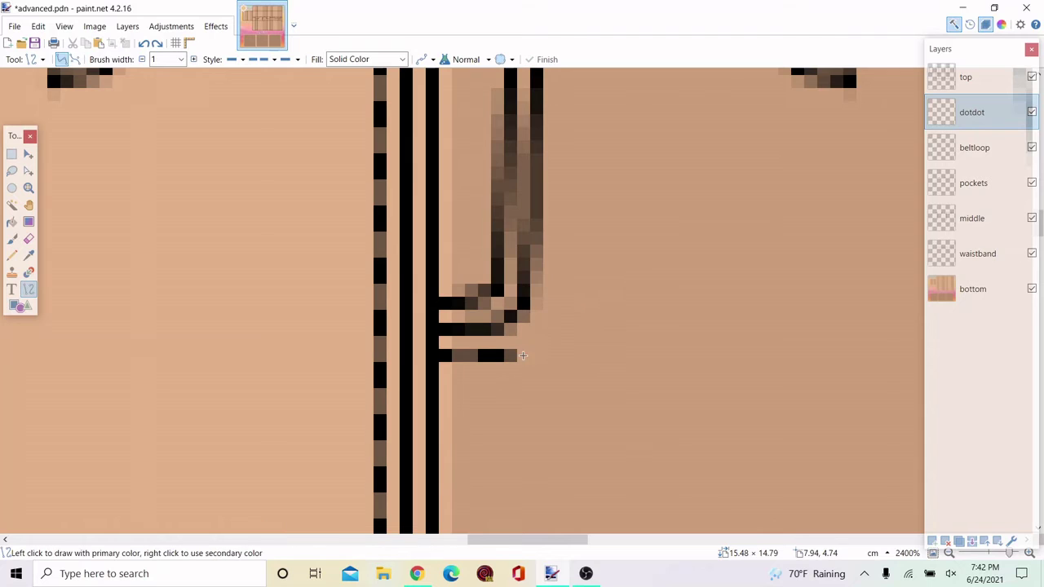
{"action": "mouse_move", "coordinate": [517, 354]}
{"action": "left_mouse_down"}
{"action": "mouse_move", "coordinate": [552, 319]}
{"action": "mouse_move", "coordinate": [559, 210]}
{"action": "left_mouse_up"}
{"action": "key", "text": "Return"}
{"action": "scroll", "coordinate": [560, 273], "scroll_direction": "up", "scroll_amount": 2}
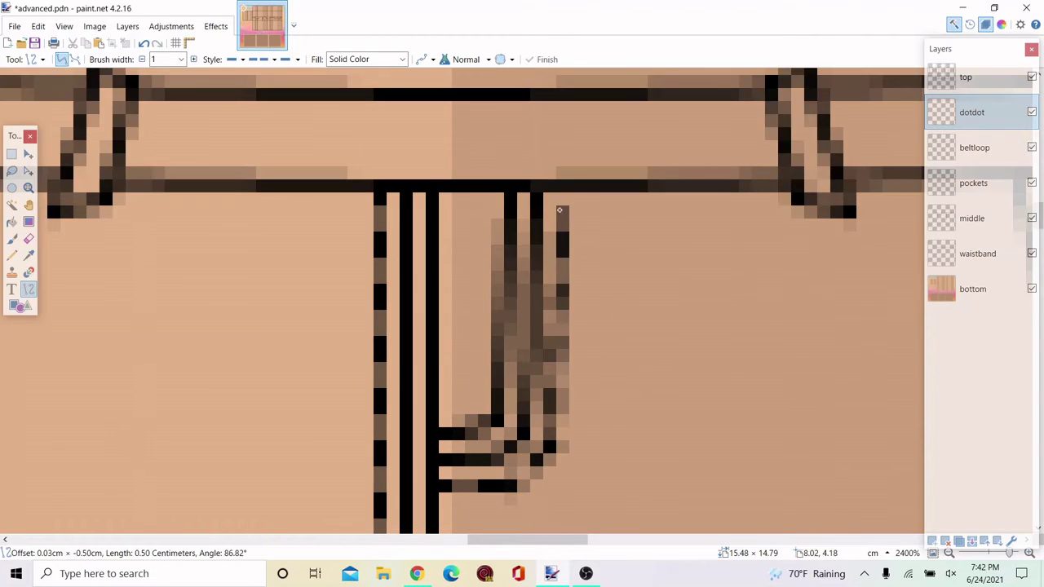
{"action": "scroll", "coordinate": [561, 201], "scroll_direction": "down", "scroll_amount": 8}
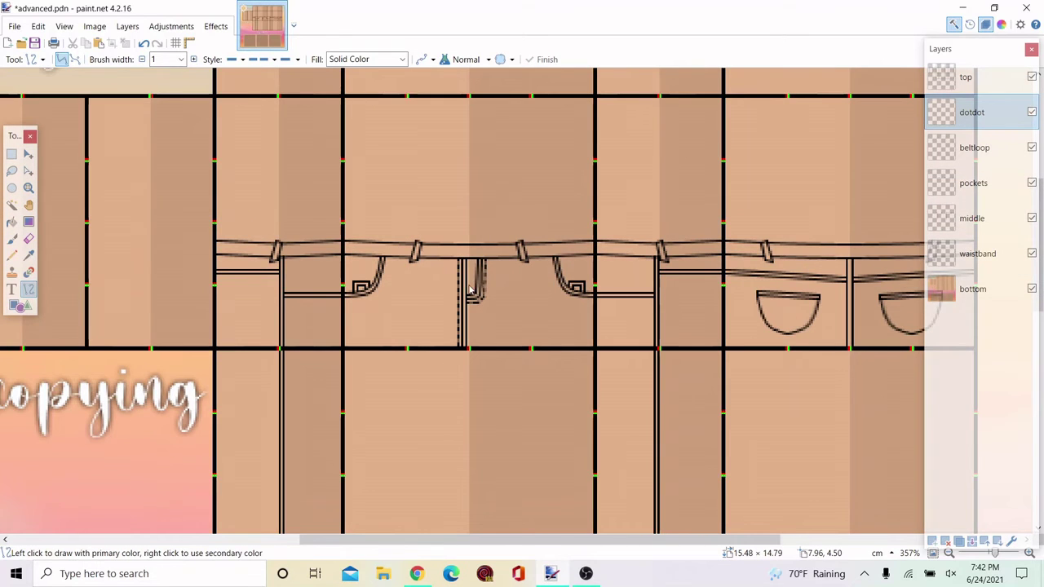
{"action": "scroll", "coordinate": [469, 290], "scroll_direction": "up", "scroll_amount": 1}
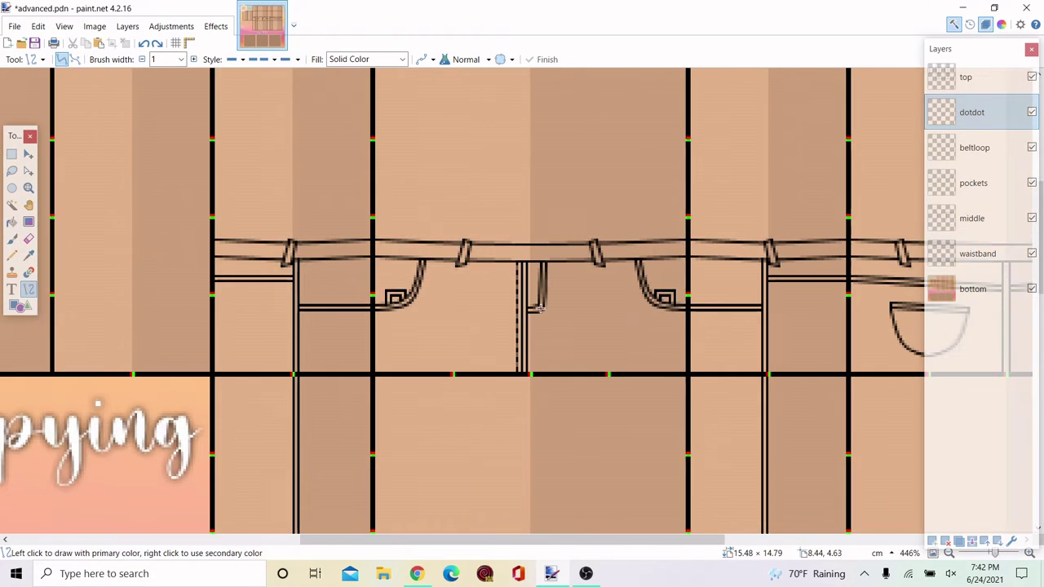
Draw a slightly curved dashed line about 0.34 cm long inside the front pocket opening, from the waistband down to the small coin pocket
{"action": "scroll", "coordinate": [334, 286], "scroll_direction": "up", "scroll_amount": 5}
{"action": "scroll", "coordinate": [599, 311], "scroll_direction": "down", "scroll_amount": 3}
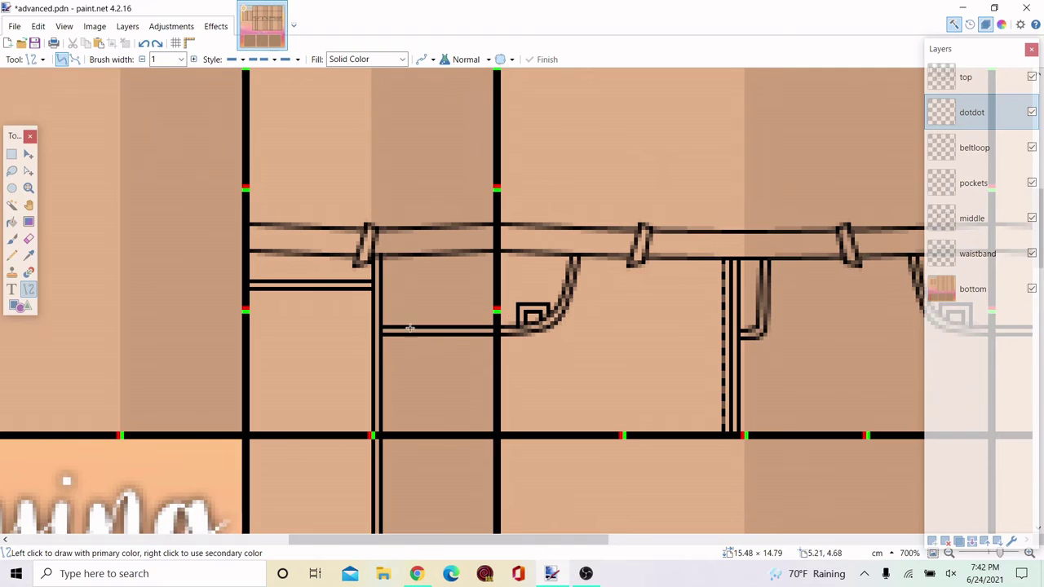
{"action": "scroll", "coordinate": [410, 329], "scroll_direction": "up", "scroll_amount": 7}
{"action": "mouse_move", "coordinate": [528, 189]}
{"action": "left_mouse_down"}
{"action": "mouse_move", "coordinate": [465, 308]}
{"action": "mouse_move", "coordinate": [477, 338]}
{"action": "left_mouse_up"}
{"action": "left_click_drag", "start_coordinate": [495, 291], "coordinate": [499, 291]}
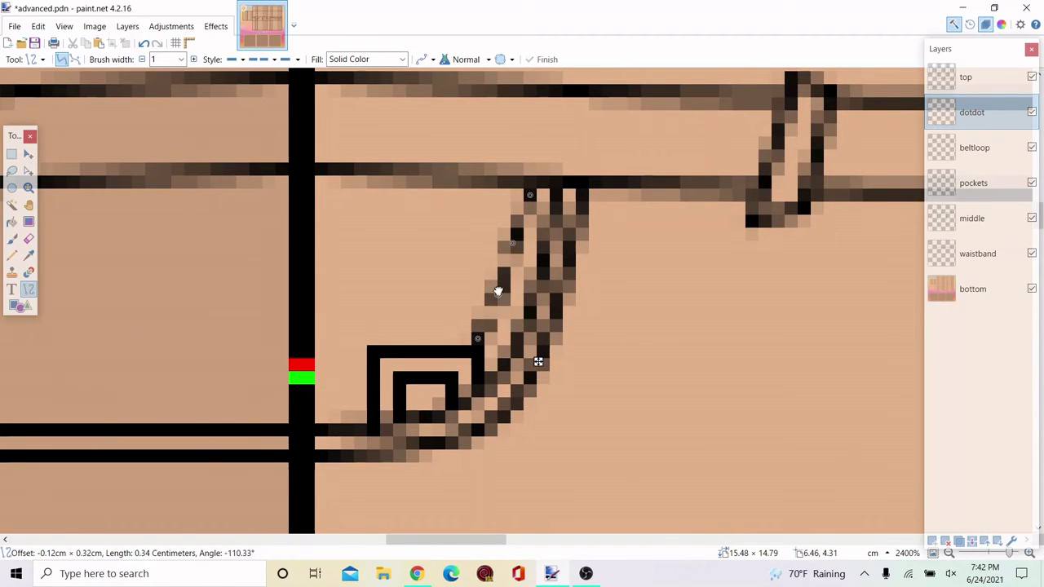
{"action": "left_click_drag", "start_coordinate": [512, 245], "coordinate": [512, 245]}
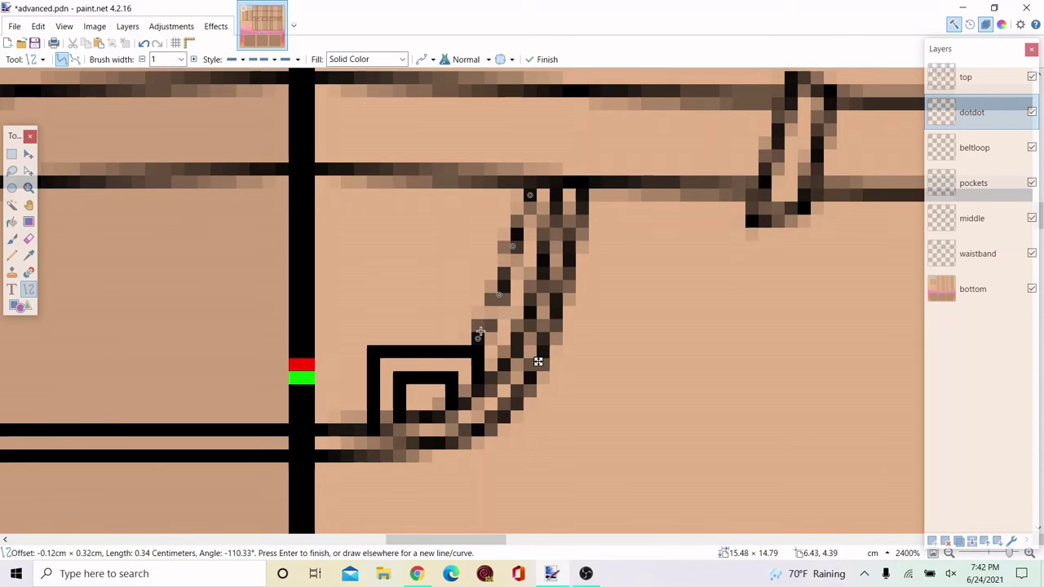
{"action": "key", "text": "Return"}
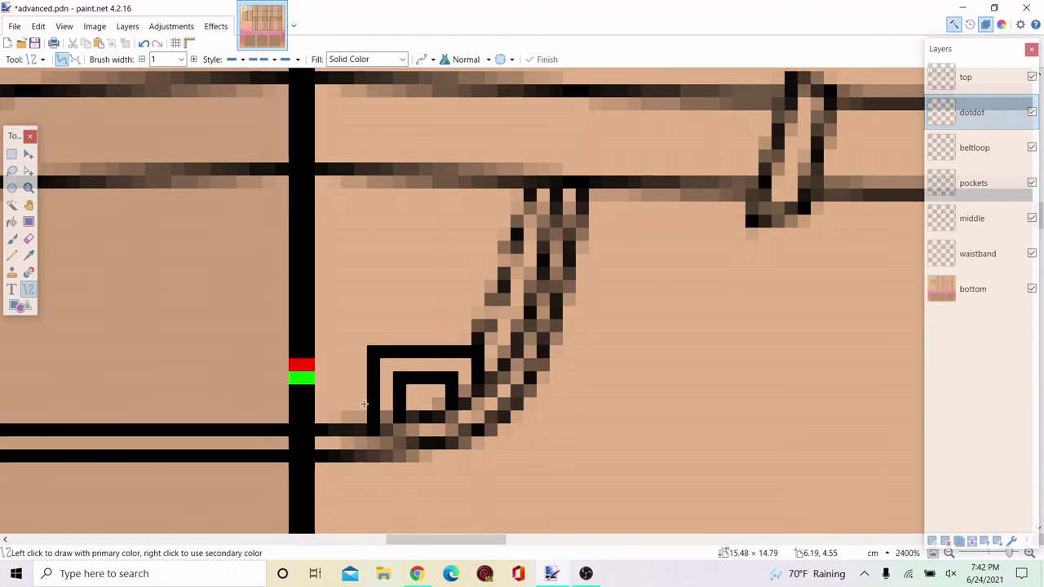
Draw a horizontal dashed line about 0.77 cm long above the front pocket seam, from the coin pocket back to the side seam
{"action": "mouse_move", "coordinate": [363, 404]}
{"action": "left_mouse_down"}
{"action": "mouse_move", "coordinate": [0, 404]}
{"action": "mouse_move", "coordinate": [250, 402]}
{"action": "mouse_move", "coordinate": [189, 399]}
{"action": "left_mouse_up"}
{"action": "key", "text": "Return"}
{"action": "scroll", "coordinate": [416, 362], "scroll_direction": "down", "scroll_amount": 4}
{"action": "scroll", "coordinate": [244, 327], "scroll_direction": "up", "scroll_amount": 5}
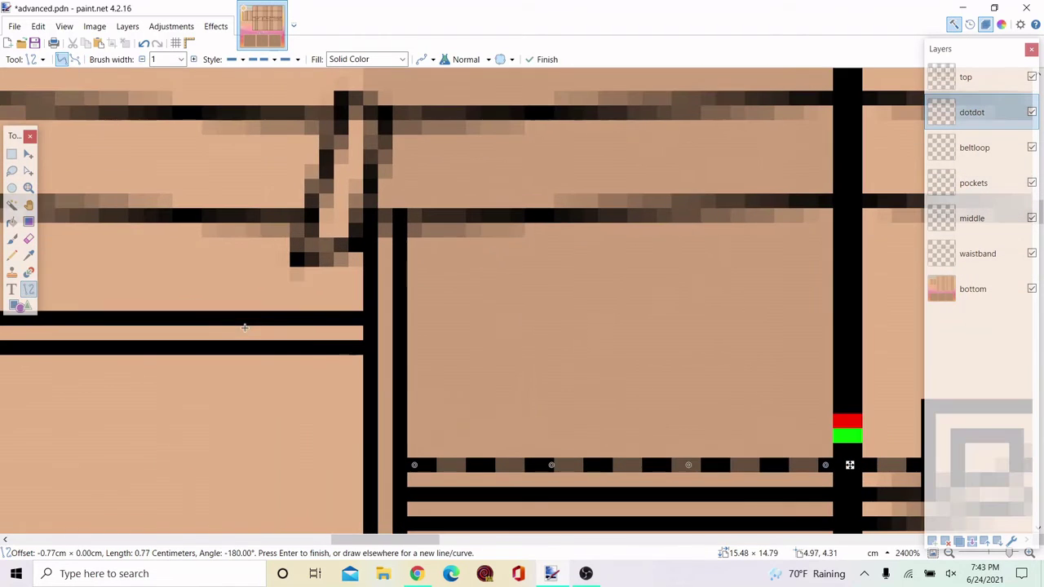
{"action": "key", "text": "Return"}
Draw a vertical dashed line about 4.47 cm long beside the side seam, from the yoke seam down to the hem
{"action": "left_click_drag", "start_coordinate": [342, 358], "coordinate": [341, 403]}
{"action": "scroll", "coordinate": [344, 400], "scroll_direction": "down", "scroll_amount": 20}
{"action": "scroll", "coordinate": [342, 403], "scroll_direction": "down", "scroll_amount": 6}
{"action": "scroll", "coordinate": [342, 405], "scroll_direction": "down", "scroll_amount": 9}
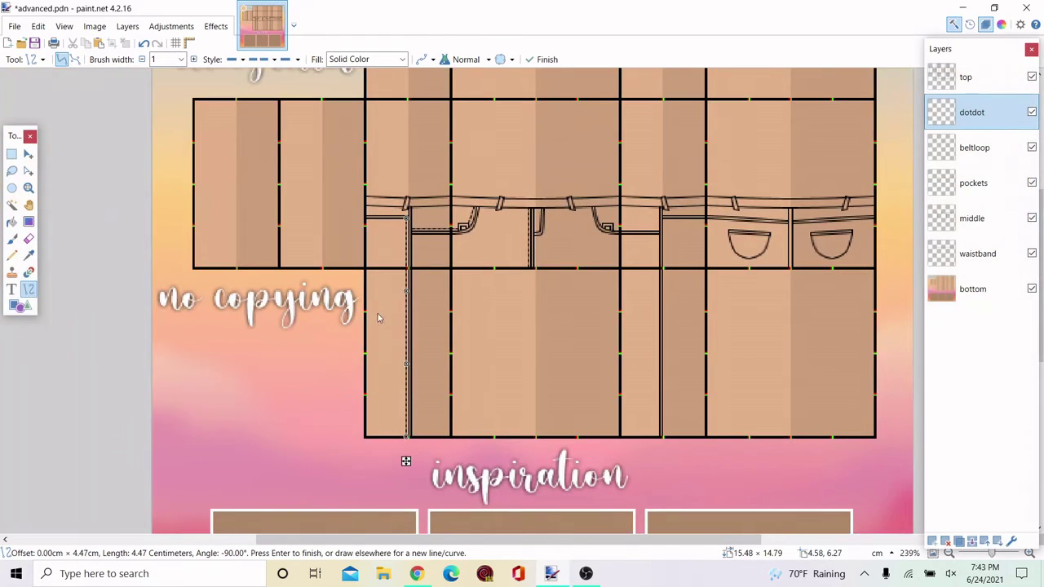
{"action": "key", "text": "Return"}
Draw a horizontal dashed line just above the yoke seam, from the side seam to the side panel's outer edge
{"action": "scroll", "coordinate": [381, 319], "scroll_direction": "down", "scroll_amount": 3}
{"action": "scroll", "coordinate": [385, 176], "scroll_direction": "up", "scroll_amount": 7}
{"action": "scroll", "coordinate": [465, 474], "scroll_direction": "down", "scroll_amount": 5}
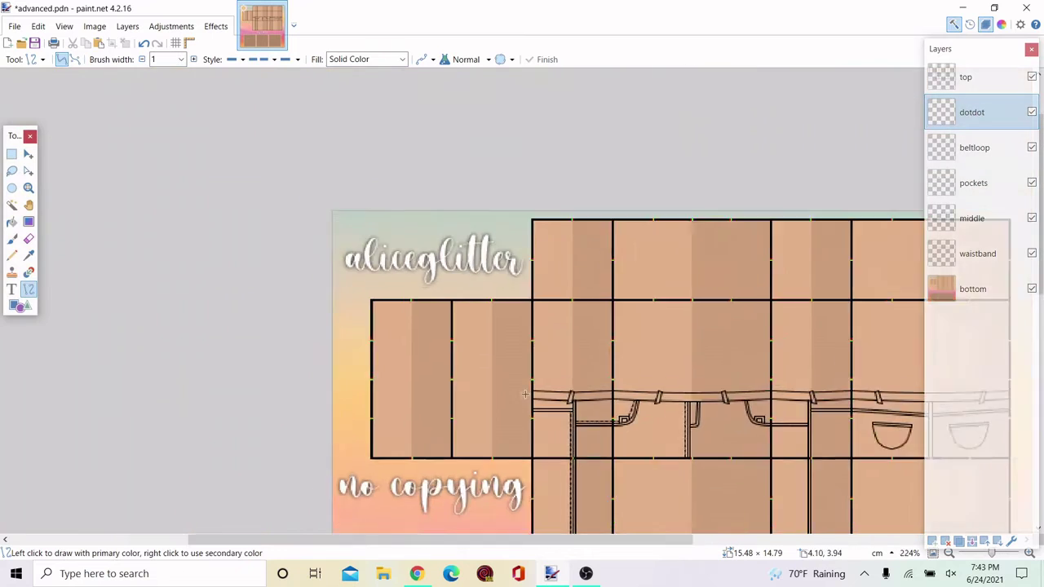
{"action": "scroll", "coordinate": [619, 413], "scroll_direction": "up", "scroll_amount": 7}
{"action": "scroll", "coordinate": [619, 413], "scroll_direction": "up", "scroll_amount": 2}
{"action": "left_click_drag", "start_coordinate": [620, 379], "coordinate": [217, 379]}
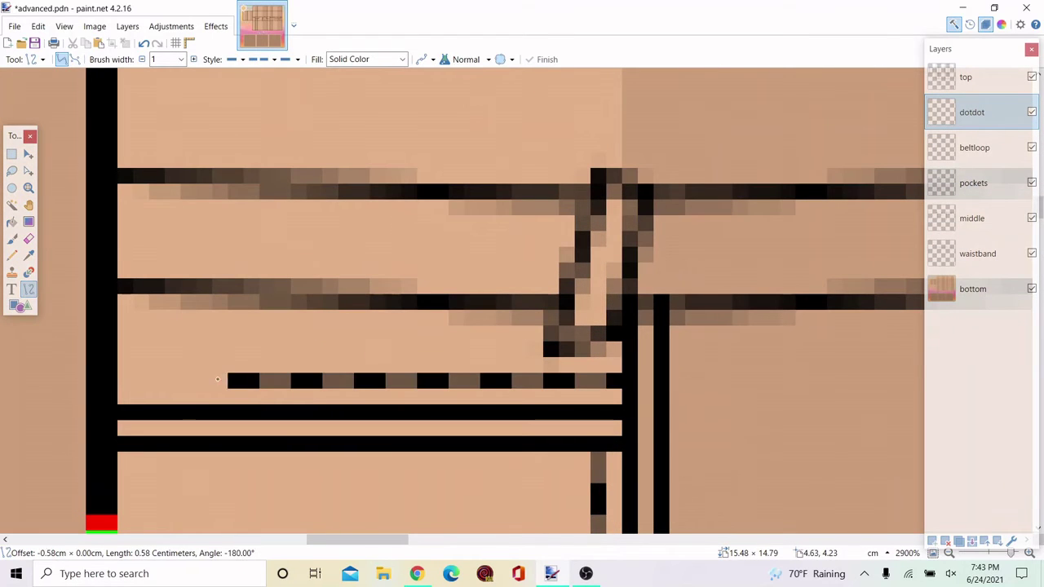
{"action": "scroll", "coordinate": [401, 373], "scroll_direction": "down", "scroll_amount": 8}
{"action": "key", "text": "Return"}
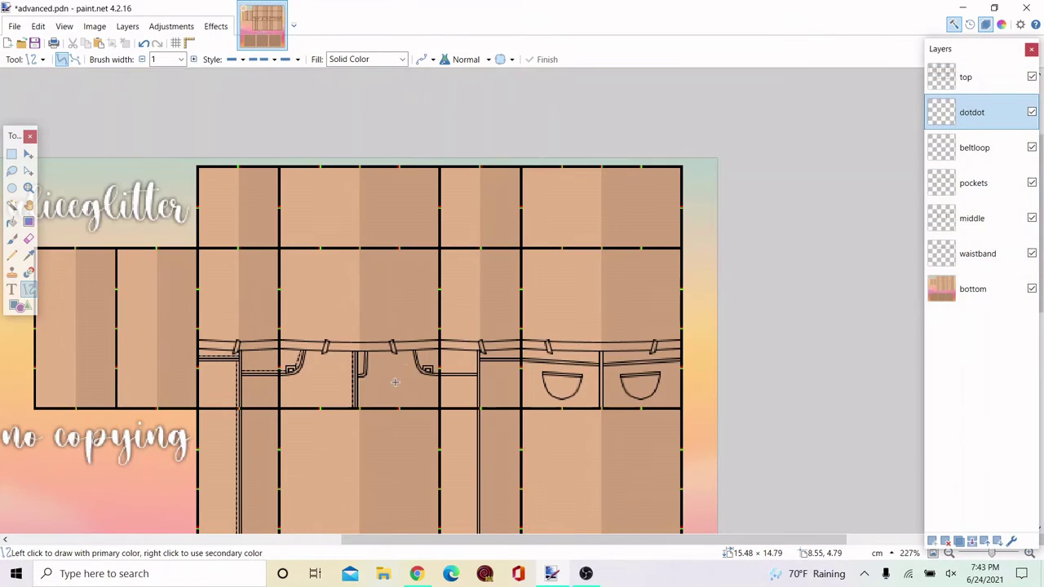
Select the dashed stitching on the left front half and its side panel, and place a mirrored copy on the opposite half
{"action": "scroll", "coordinate": [395, 409], "scroll_direction": "up", "scroll_amount": 2}
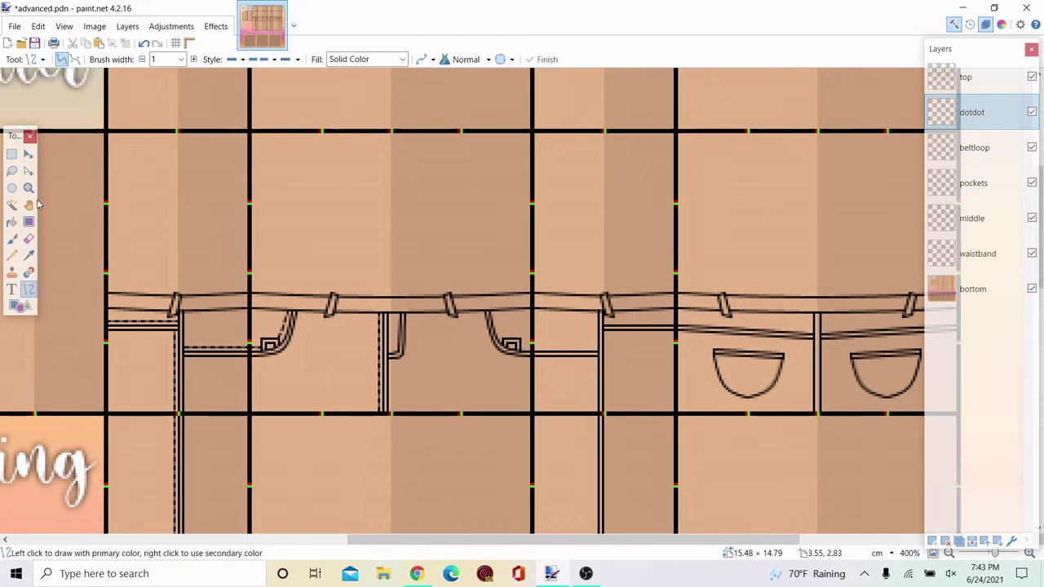
{"action": "left_click", "coordinate": [12, 154]}
{"action": "scroll", "coordinate": [75, 273], "scroll_direction": "up", "scroll_amount": 3}
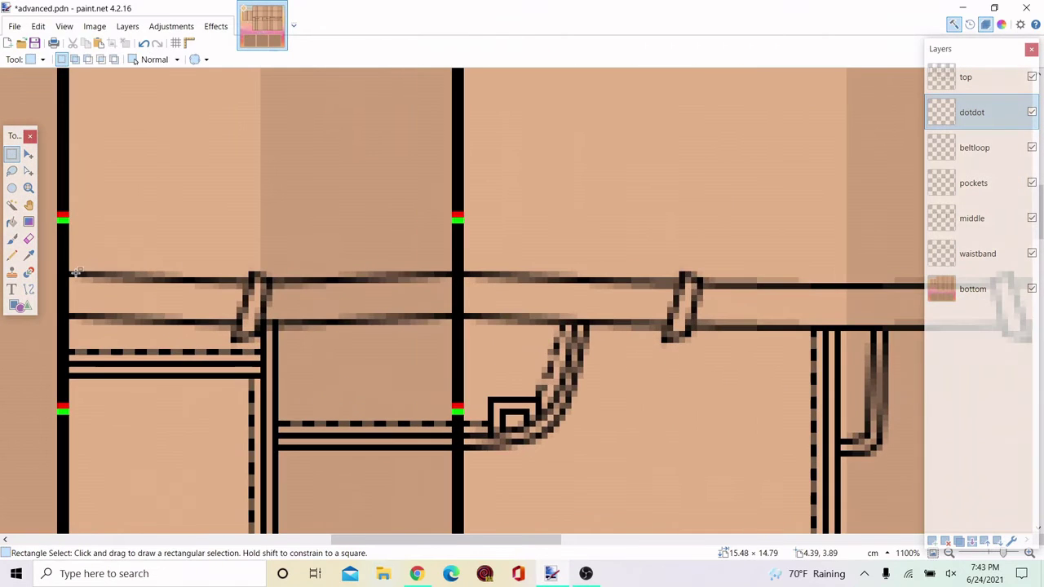
{"action": "left_click_drag", "start_coordinate": [75, 272], "coordinate": [185, 322]}
{"action": "left_click_drag", "start_coordinate": [64, 272], "coordinate": [123, 313]}
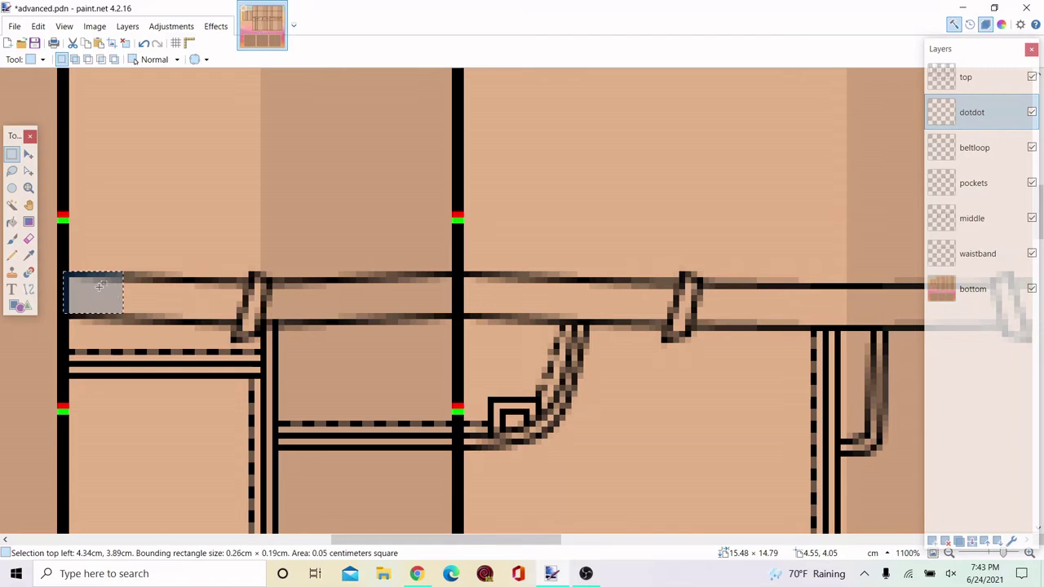
{"action": "left_click_drag", "start_coordinate": [74, 276], "coordinate": [469, 380]}
{"action": "scroll", "coordinate": [180, 313], "scroll_direction": "down", "scroll_amount": 3}
{"action": "scroll", "coordinate": [326, 285], "scroll_direction": "down", "scroll_amount": 5}
{"action": "scroll", "coordinate": [434, 359], "scroll_direction": "up", "scroll_amount": 2}
{"action": "scroll", "coordinate": [363, 424], "scroll_direction": "down", "scroll_amount": 4}
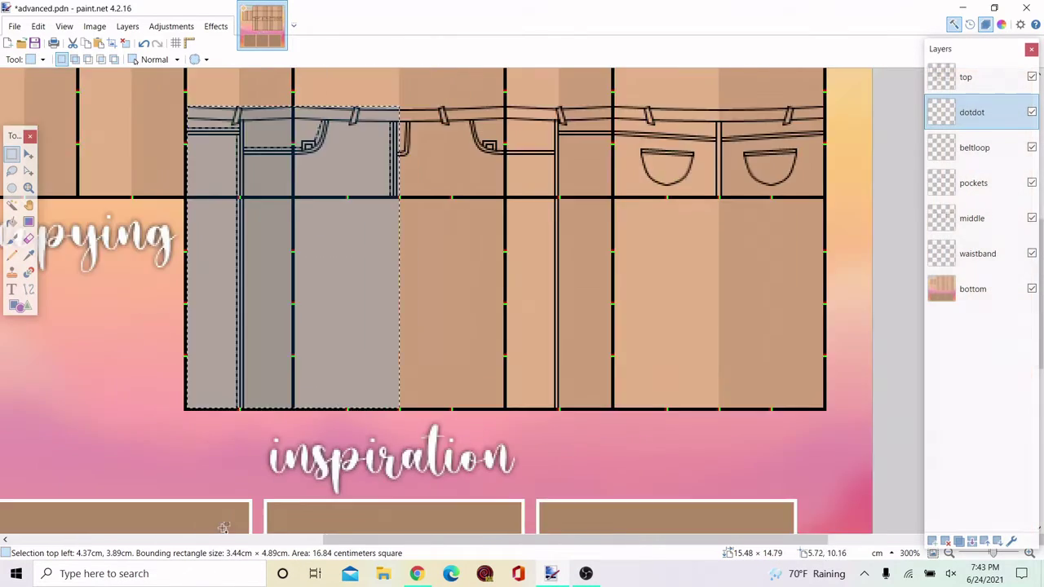
{"action": "key", "text": "m"}
{"action": "left_click_drag", "start_coordinate": [225, 344], "coordinate": [369, 343]}
{"action": "scroll", "coordinate": [490, 298], "scroll_direction": "up", "scroll_amount": 5}
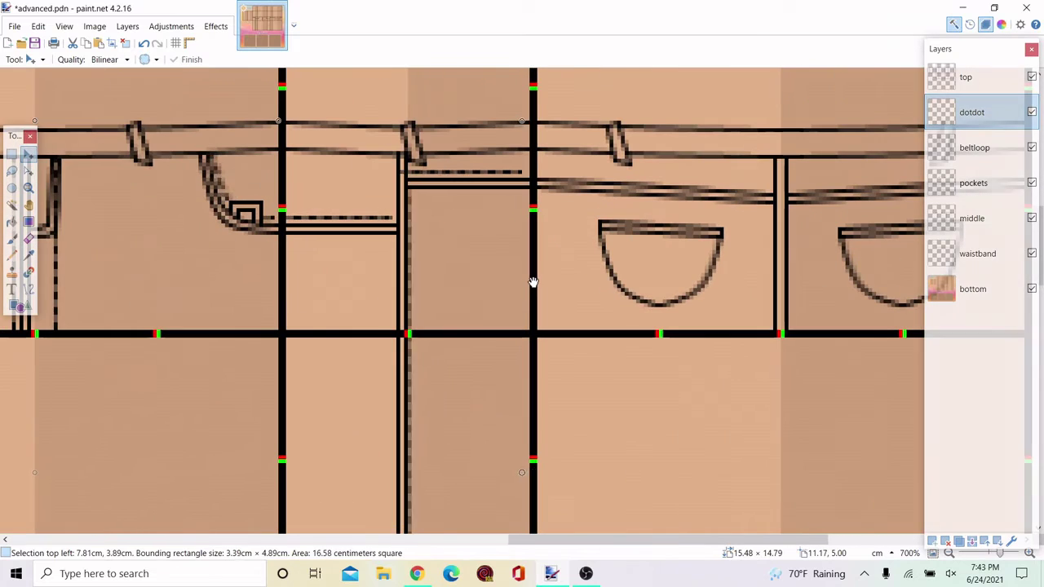
{"action": "left_click", "coordinate": [14, 154]}
{"action": "left_click", "coordinate": [427, 236]}
{"action": "scroll", "coordinate": [428, 236], "scroll_direction": "down", "scroll_amount": 4}
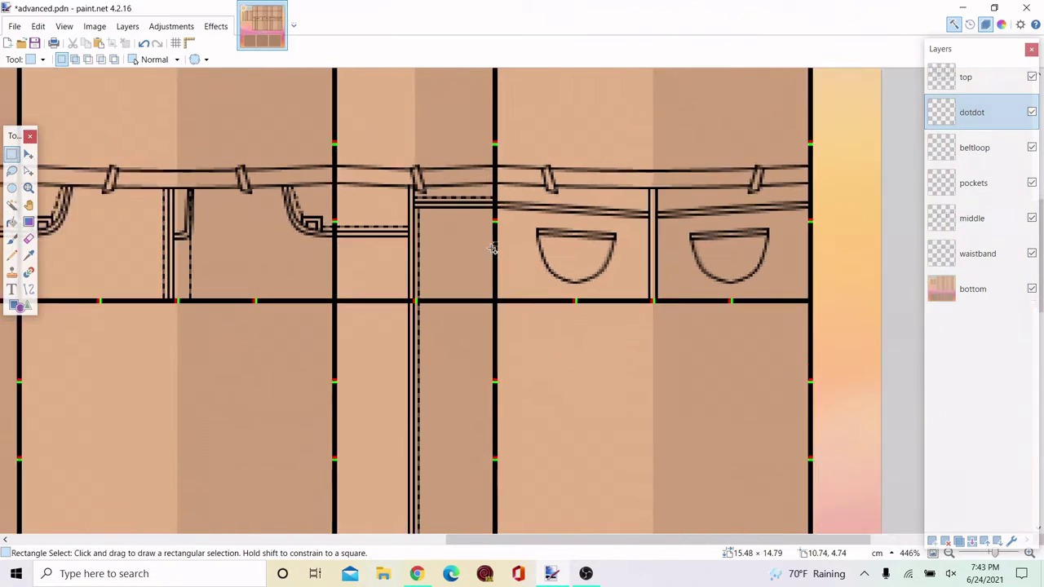
Delete the mirrored vertical dashed line that runs past the fly outline
{"action": "scroll", "coordinate": [302, 243], "scroll_direction": "up", "scroll_amount": 7}
{"action": "mouse_move", "coordinate": [355, 99]}
{"action": "left_mouse_down"}
{"action": "mouse_move", "coordinate": [443, 391]}
{"action": "mouse_move", "coordinate": [466, 432]}
{"action": "left_mouse_up"}
{"action": "key", "text": "Delete"}
{"action": "scroll", "coordinate": [459, 391], "scroll_direction": "up", "scroll_amount": 2}
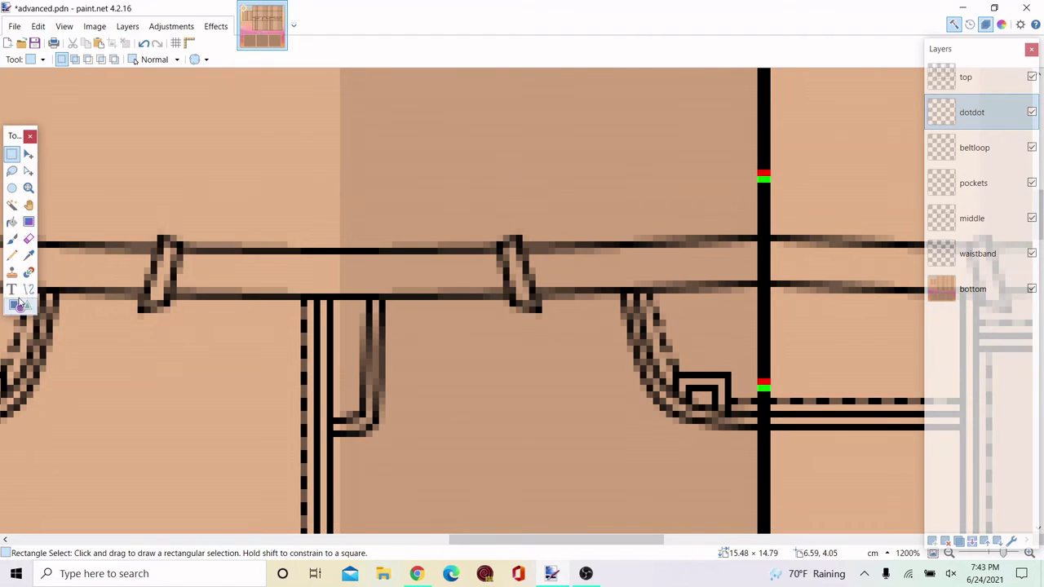
Draw a dashed line about 1.69 cm long above the waistband's lower edge, from the front panel's edge to its centre, bent to follow the waistband
{"action": "key", "text": "o"}
{"action": "scroll", "coordinate": [179, 301], "scroll_direction": "up", "scroll_amount": 8}
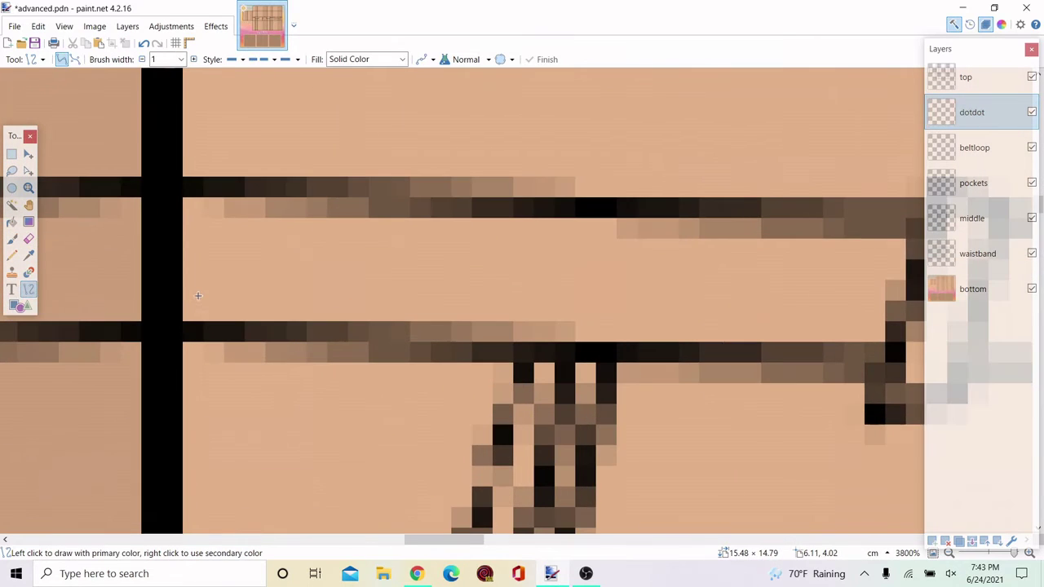
{"action": "mouse_move", "coordinate": [186, 297]}
{"action": "left_mouse_down"}
{"action": "mouse_move", "coordinate": [482, 298]}
{"action": "mouse_move", "coordinate": [773, 318]}
{"action": "mouse_move", "coordinate": [699, 319]}
{"action": "mouse_move", "coordinate": [722, 329]}
{"action": "mouse_move", "coordinate": [712, 324]}
{"action": "left_mouse_up"}
{"action": "scroll", "coordinate": [339, 297], "scroll_direction": "down", "scroll_amount": 2}
{"action": "scroll", "coordinate": [773, 319], "scroll_direction": "right", "scroll_amount": 5}
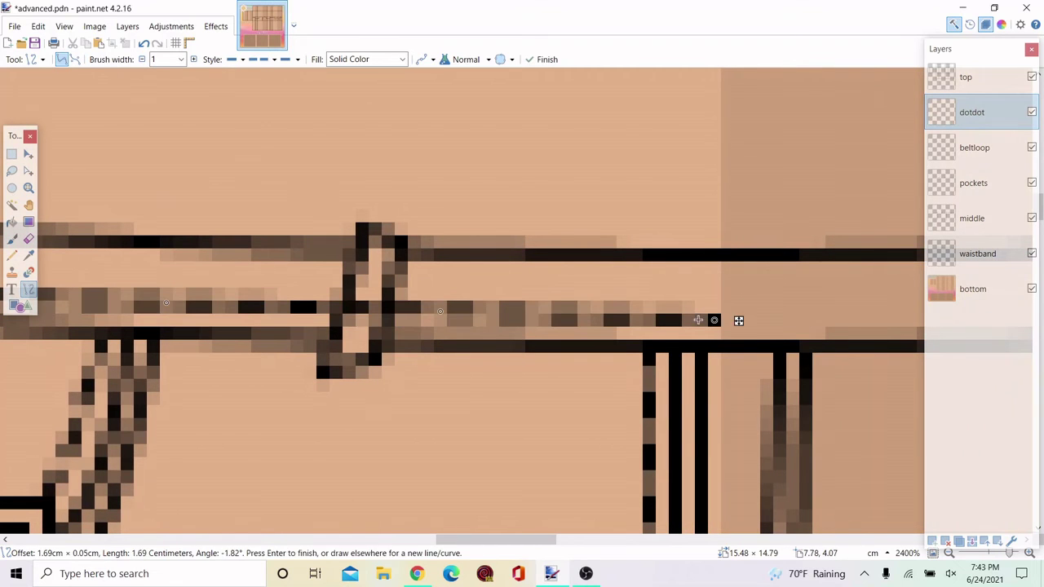
{"action": "scroll", "coordinate": [600, 317], "scroll_direction": "down", "scroll_amount": 3}
{"action": "scroll", "coordinate": [314, 303], "scroll_direction": "up", "scroll_amount": 4}
{"action": "left_click_drag", "start_coordinate": [339, 318], "coordinate": [341, 323]}
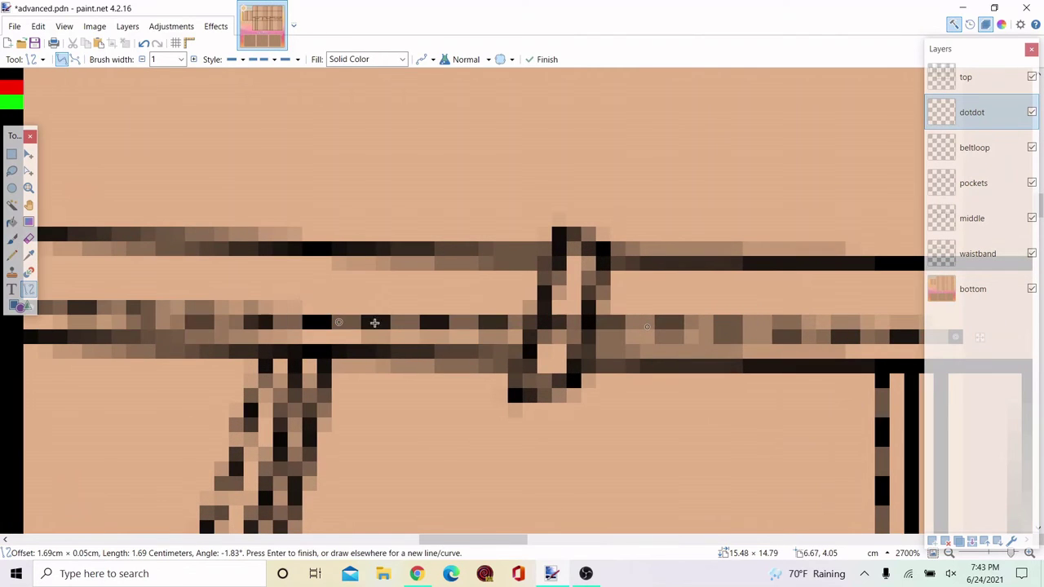
{"action": "left_click_drag", "start_coordinate": [653, 329], "coordinate": [652, 339]}
{"action": "scroll", "coordinate": [490, 319], "scroll_direction": "down", "scroll_amount": 2}
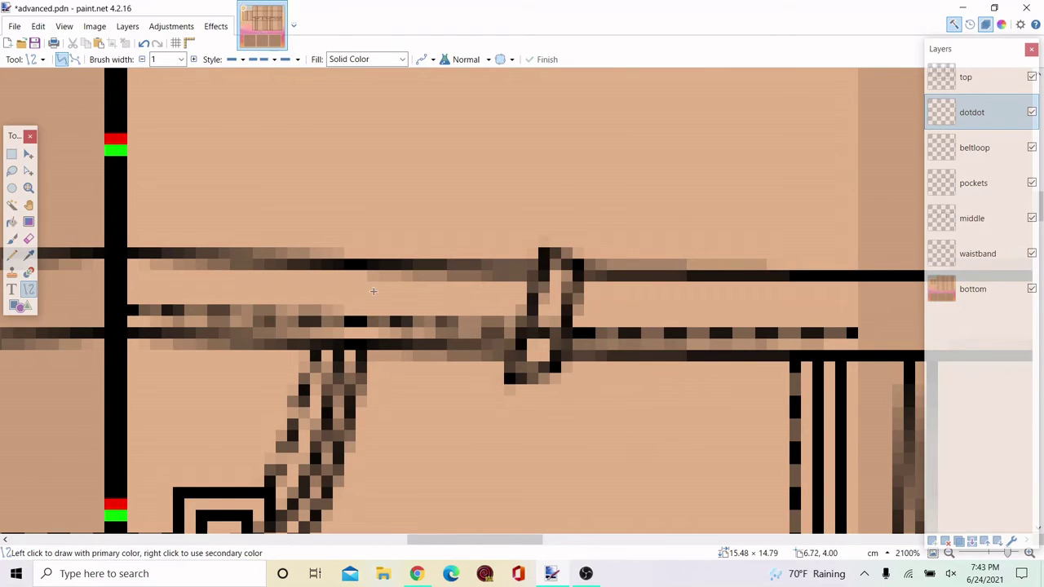
Try to duplicate the waistband's dashed line about 0.08 cm higher, near the waistband's upper edge
{"action": "left_click", "coordinate": [11, 153]}
{"action": "left_click_drag", "start_coordinate": [128, 306], "coordinate": [764, 329]}
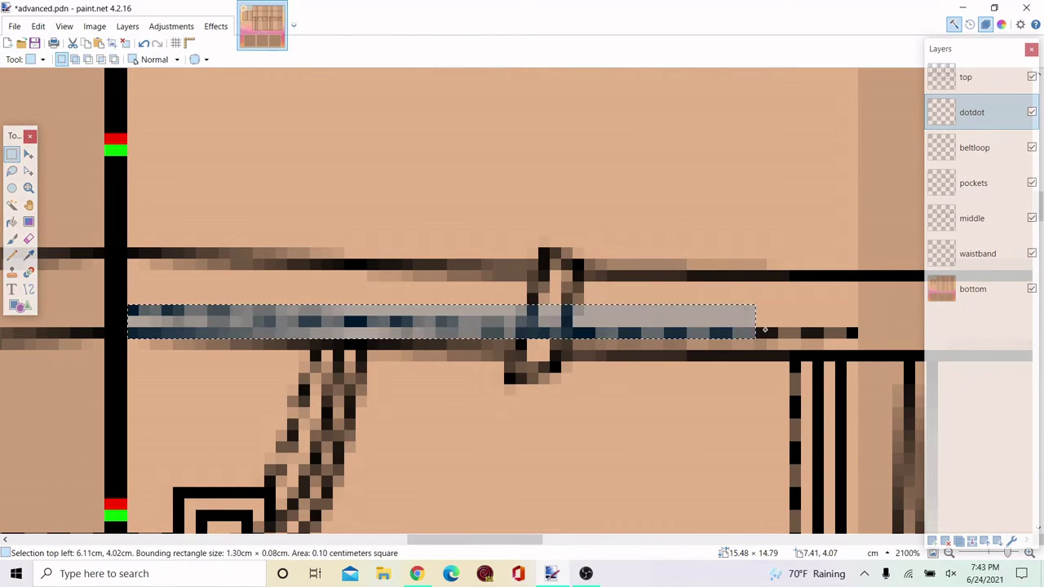
{"action": "key", "text": "m"}
{"action": "left_click_drag", "start_coordinate": [881, 338], "coordinate": [881, 305]}
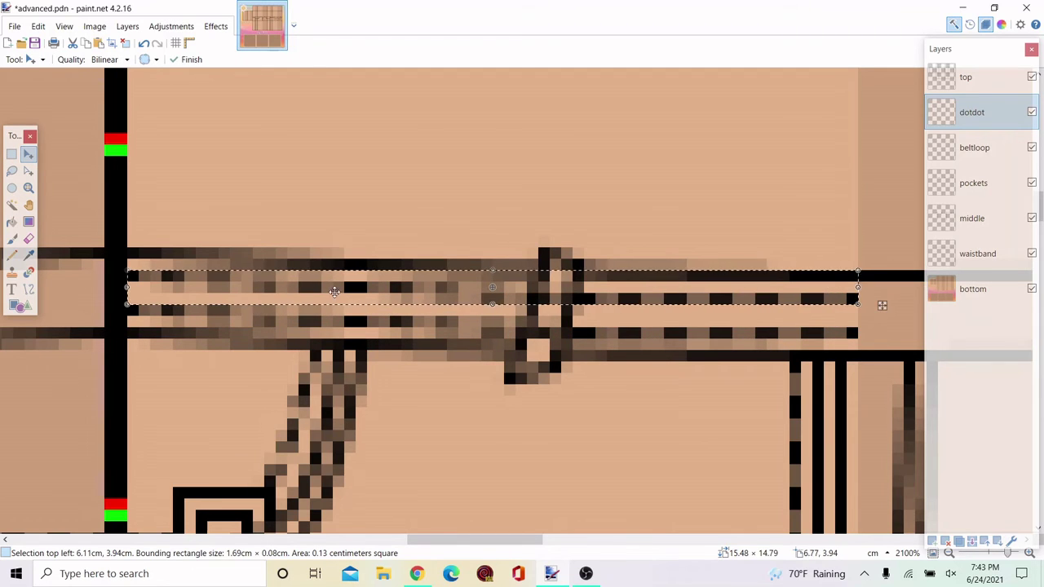
{"action": "scroll", "coordinate": [578, 301], "scroll_direction": "down", "scroll_amount": 5}
{"action": "scroll", "coordinate": [529, 294], "scroll_direction": "up", "scroll_amount": 4}
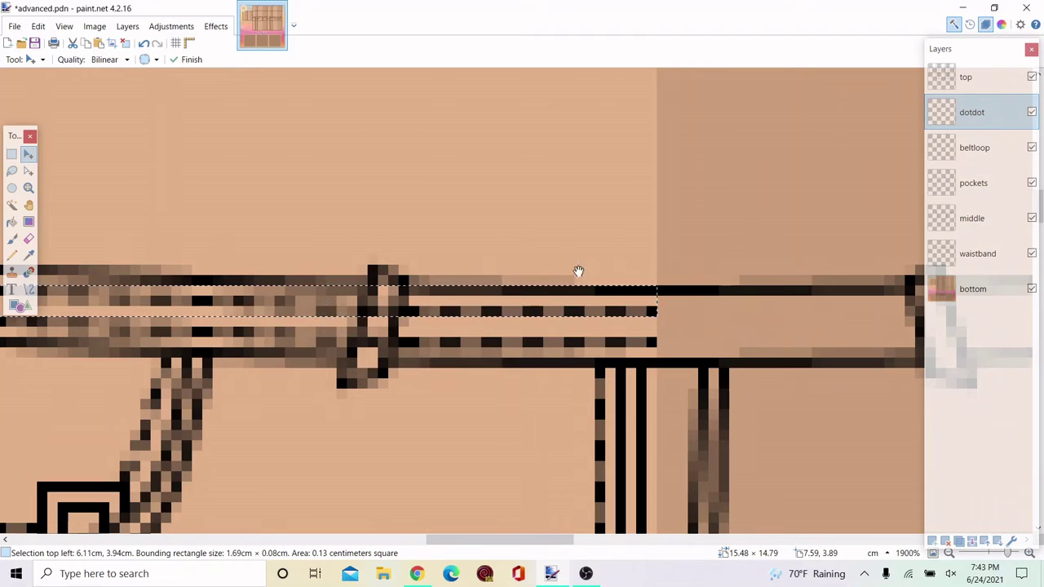
{"action": "key", "text": "ctrl+d"}
{"action": "scroll", "coordinate": [582, 298], "scroll_direction": "down", "scroll_amount": 3}
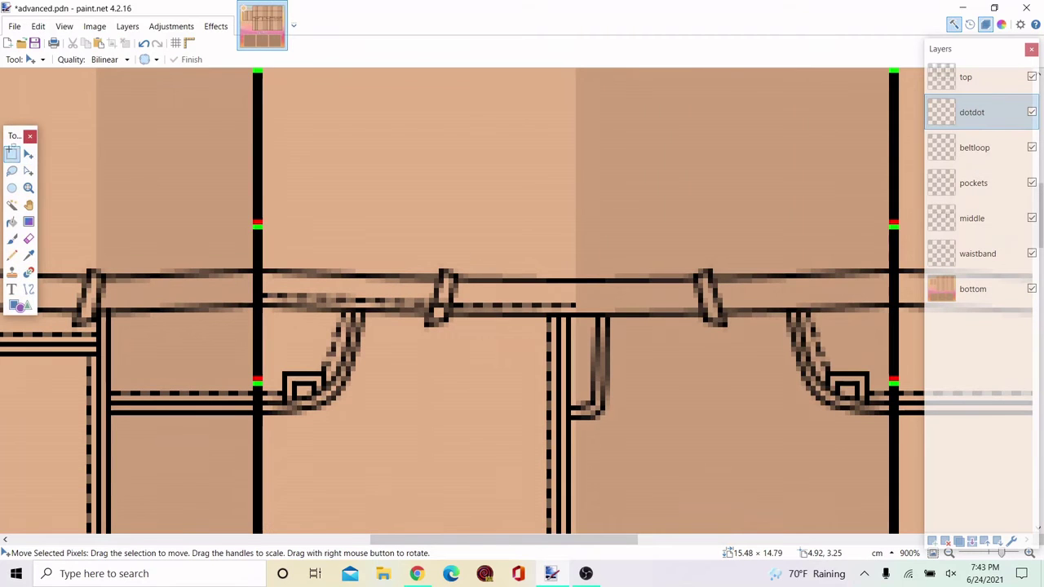
Select the waistband stitching on the left front half and place a mirrored copy on the right front half
{"action": "key", "text": "s"}
{"action": "scroll", "coordinate": [288, 294], "scroll_direction": "up", "scroll_amount": 3}
{"action": "left_click_drag", "start_coordinate": [230, 293], "coordinate": [951, 333]}
{"action": "left_click", "coordinate": [193, 233]}
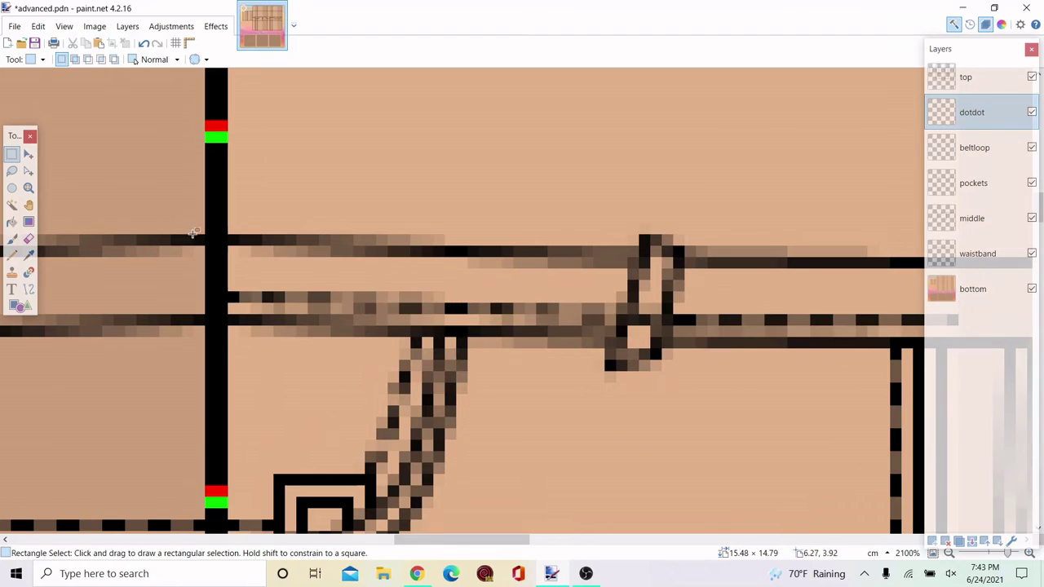
{"action": "scroll", "coordinate": [233, 242], "scroll_direction": "down", "scroll_amount": 3}
{"action": "left_click_drag", "start_coordinate": [285, 268], "coordinate": [625, 336]}
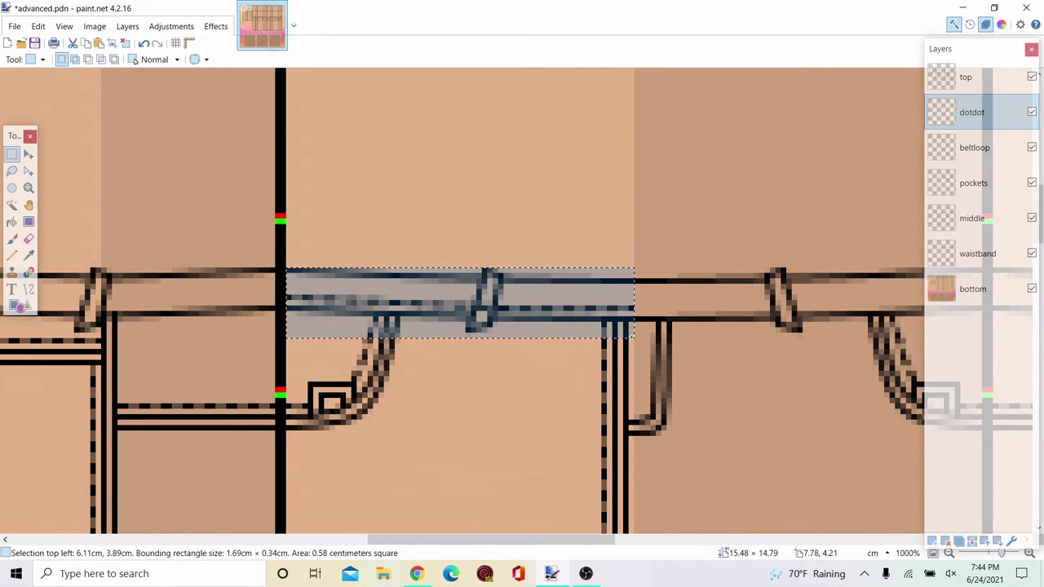
{"action": "key", "text": "m"}
{"action": "left_click_drag", "start_coordinate": [287, 301], "coordinate": [625, 295]}
{"action": "left_click", "coordinate": [12, 153]}
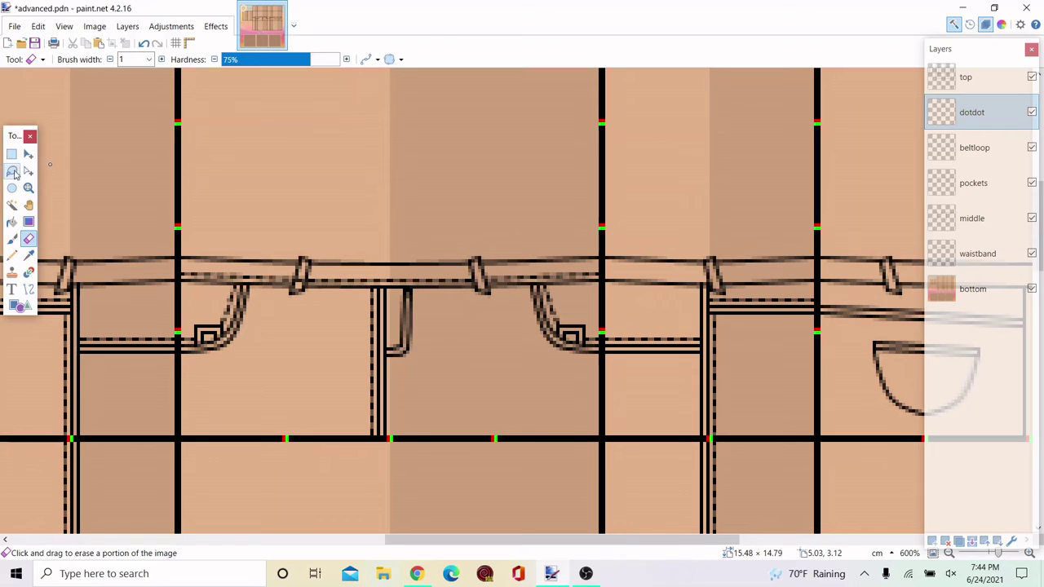
Copy part of the front waistband stitching and place it mirrored on the adjoining half of the side panel, between the side belt loop and the front
{"action": "scroll", "coordinate": [202, 287], "scroll_direction": "up", "scroll_amount": 4}
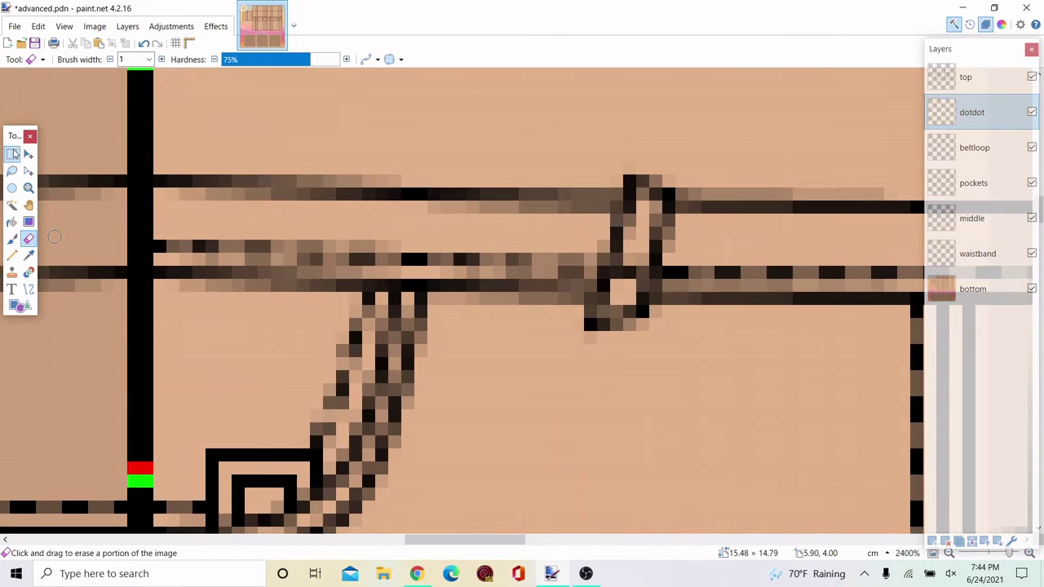
{"action": "left_click", "coordinate": [11, 154]}
{"action": "left_click_drag", "start_coordinate": [155, 279], "coordinate": [694, 207]}
{"action": "scroll", "coordinate": [729, 339], "scroll_direction": "down", "scroll_amount": 4}
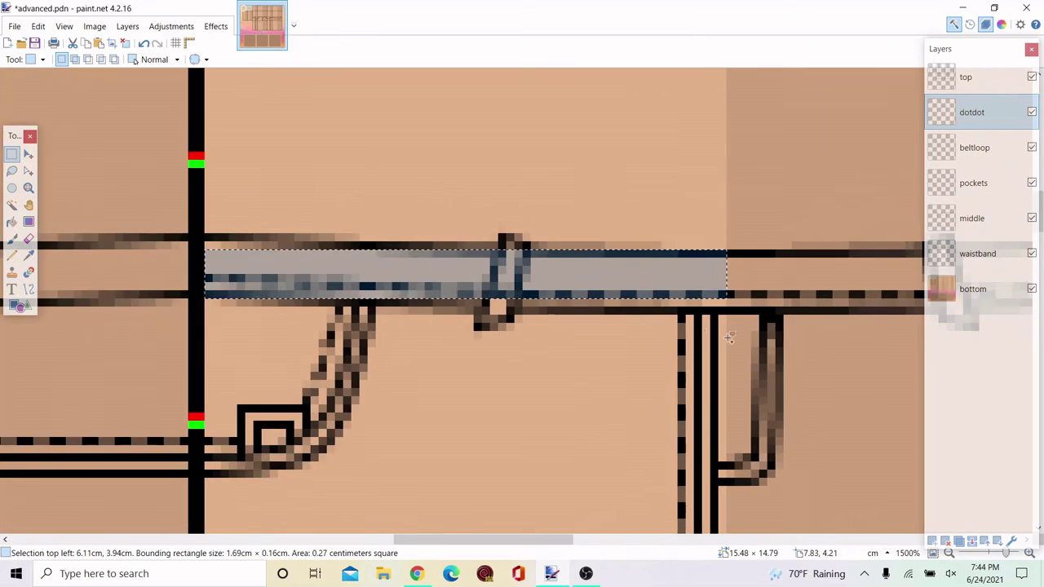
{"action": "scroll", "coordinate": [400, 287], "scroll_direction": "up", "scroll_amount": 5}
{"action": "scroll", "coordinate": [402, 323], "scroll_direction": "down", "scroll_amount": 3}
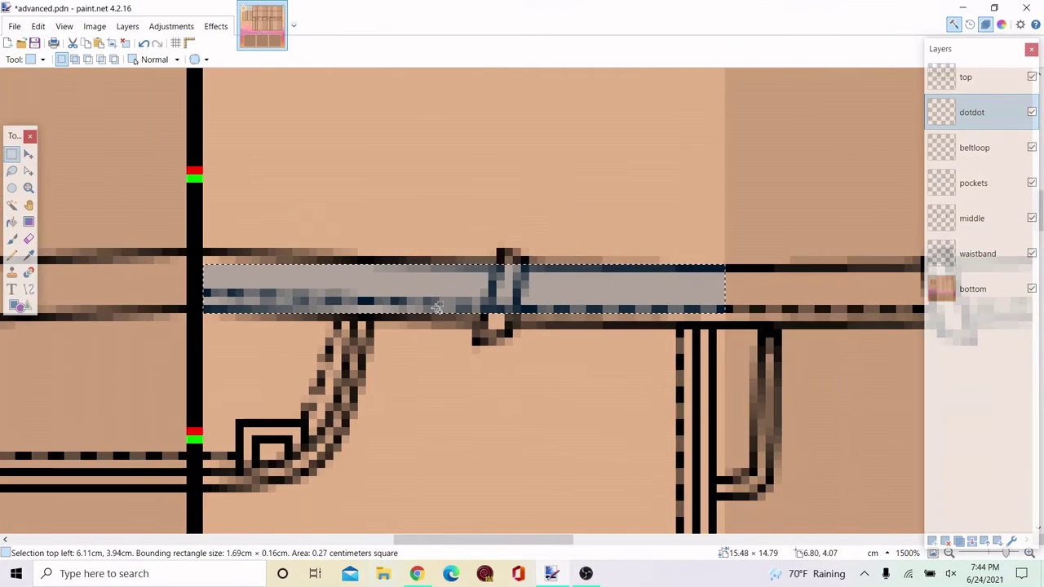
{"action": "scroll", "coordinate": [530, 314], "scroll_direction": "up", "scroll_amount": 3}
{"action": "left_click_drag", "start_coordinate": [377, 313], "coordinate": [839, 263]}
{"action": "key", "text": "m"}
{"action": "scroll", "coordinate": [827, 295], "scroll_direction": "down", "scroll_amount": 3}
{"action": "left_click_drag", "start_coordinate": [730, 294], "coordinate": [711, 298]}
{"action": "left_click_drag", "start_coordinate": [821, 285], "coordinate": [468, 283]}
{"action": "key", "text": "m"}
{"action": "key", "text": "m"}
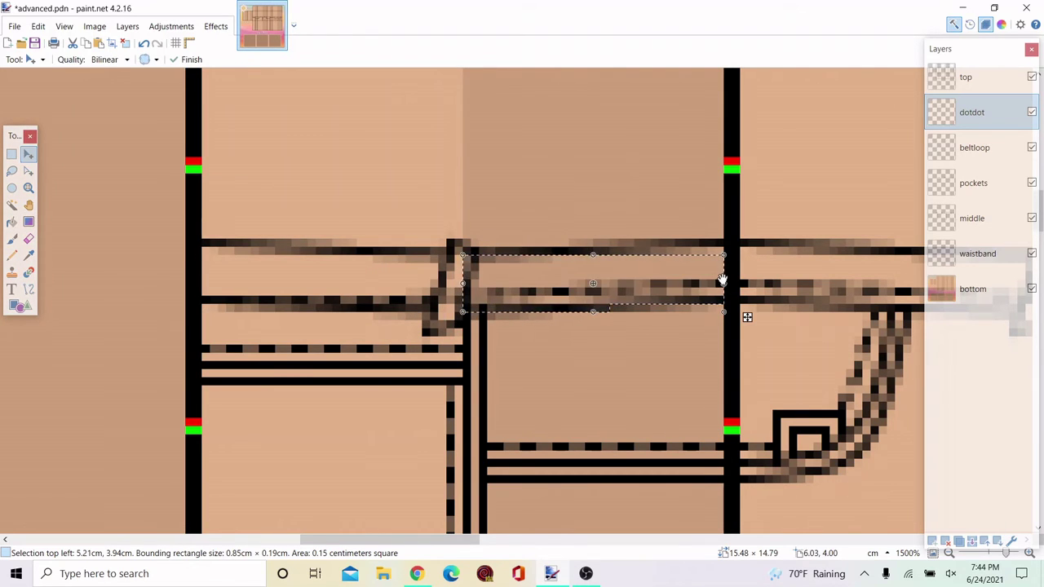
Place a mirrored copy of the side panel's waistband stitching on the panel's outer half and deselect it
{"action": "left_click_drag", "start_coordinate": [726, 274], "coordinate": [194, 265]}
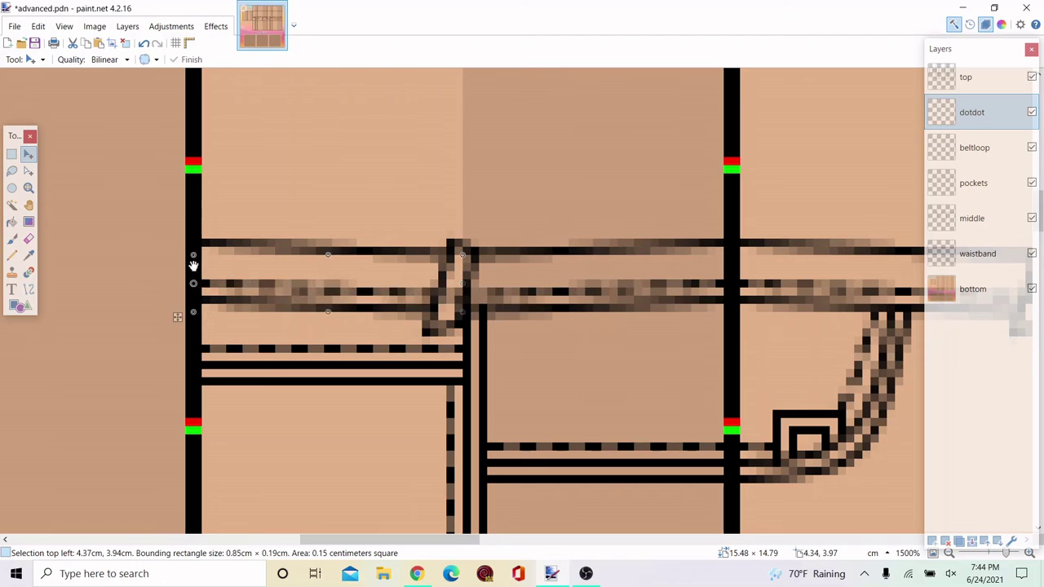
{"action": "left_click", "coordinate": [11, 154]}
{"action": "left_click", "coordinate": [60, 239]}
Erase the stitching inside the side belt loop and add a short vertical dashed line between the loop and the yoke stitching
{"action": "left_click", "coordinate": [28, 239]}
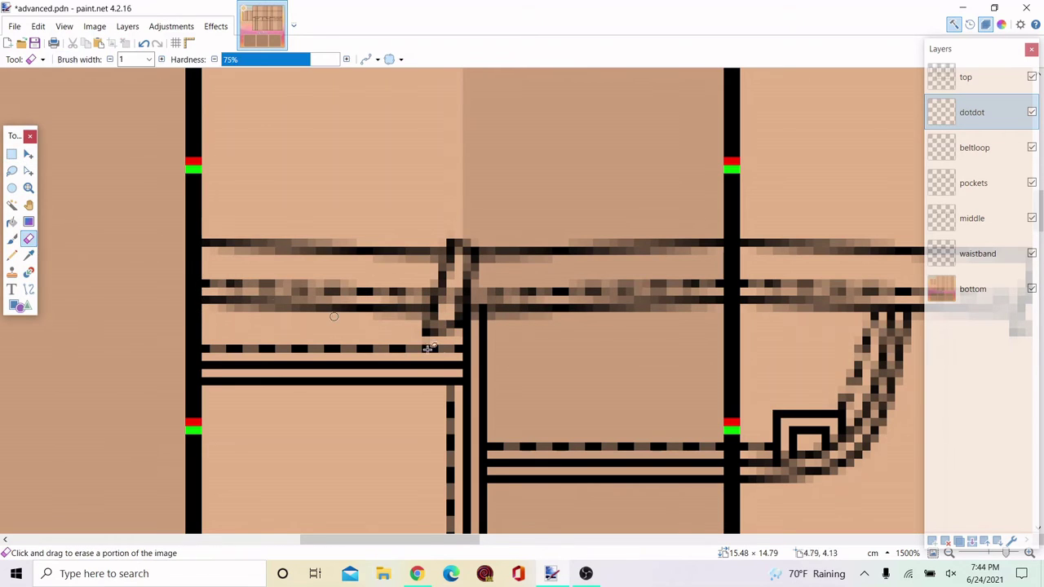
{"action": "scroll", "coordinate": [444, 344], "scroll_direction": "up", "scroll_amount": 2}
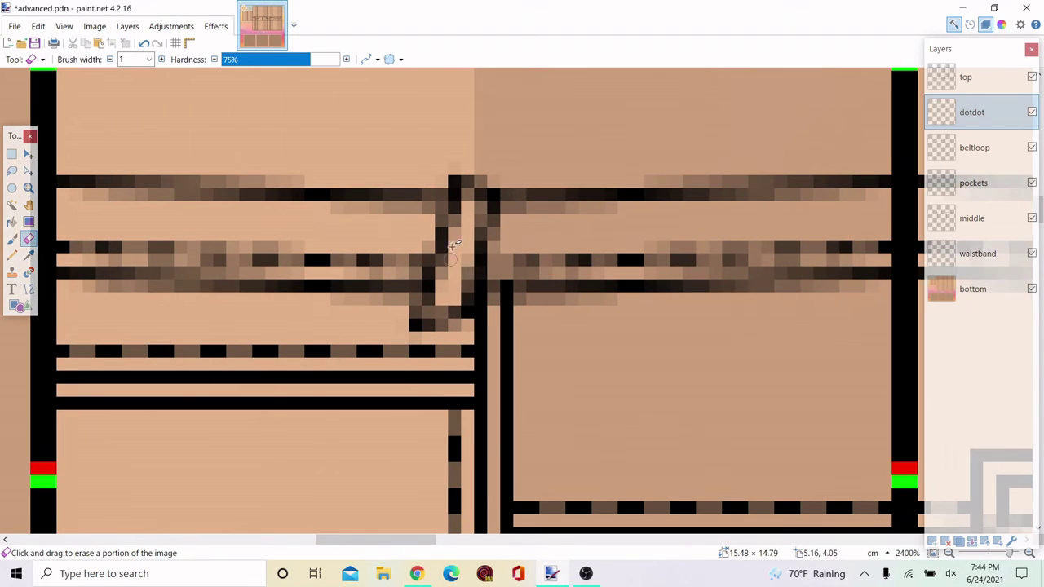
{"action": "left_click", "coordinate": [28, 289]}
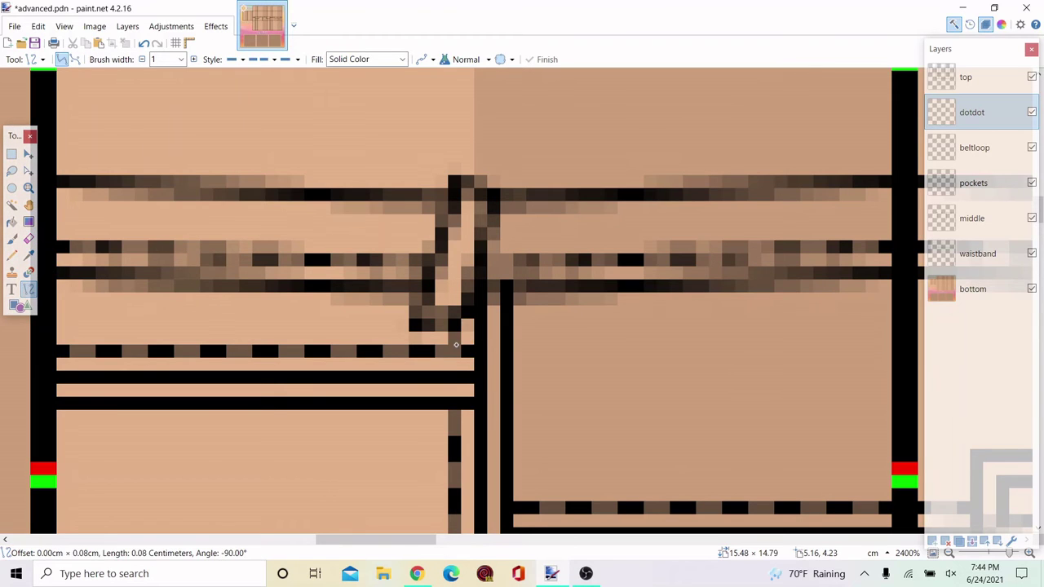
{"action": "scroll", "coordinate": [500, 310], "scroll_direction": "down", "scroll_amount": 8}
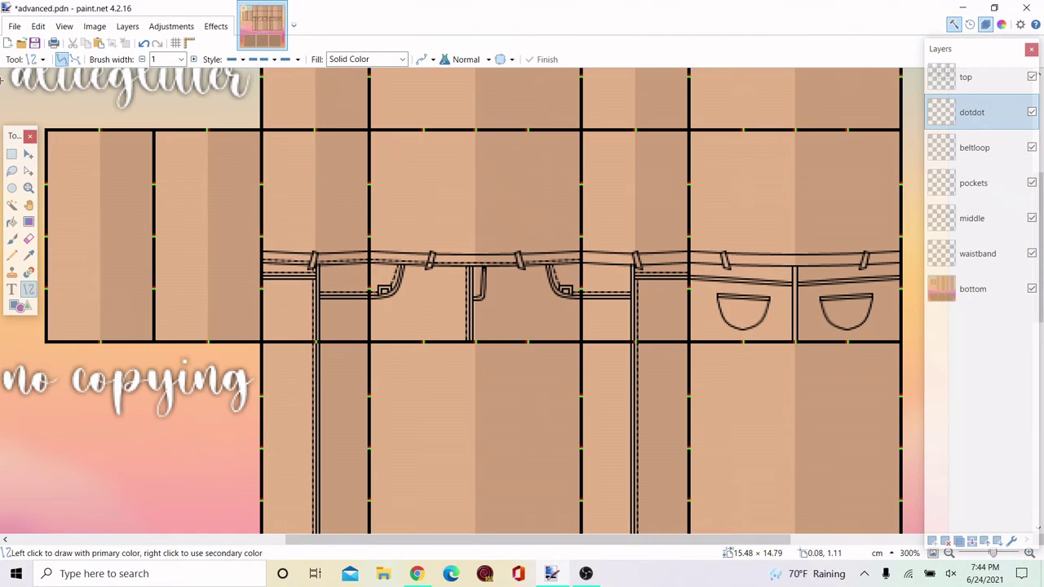
Erase the dashed stitching that crosses the inside of the left front belt loop
{"action": "left_click", "coordinate": [11, 154]}
{"action": "scroll", "coordinate": [222, 267], "scroll_direction": "up", "scroll_amount": 2}
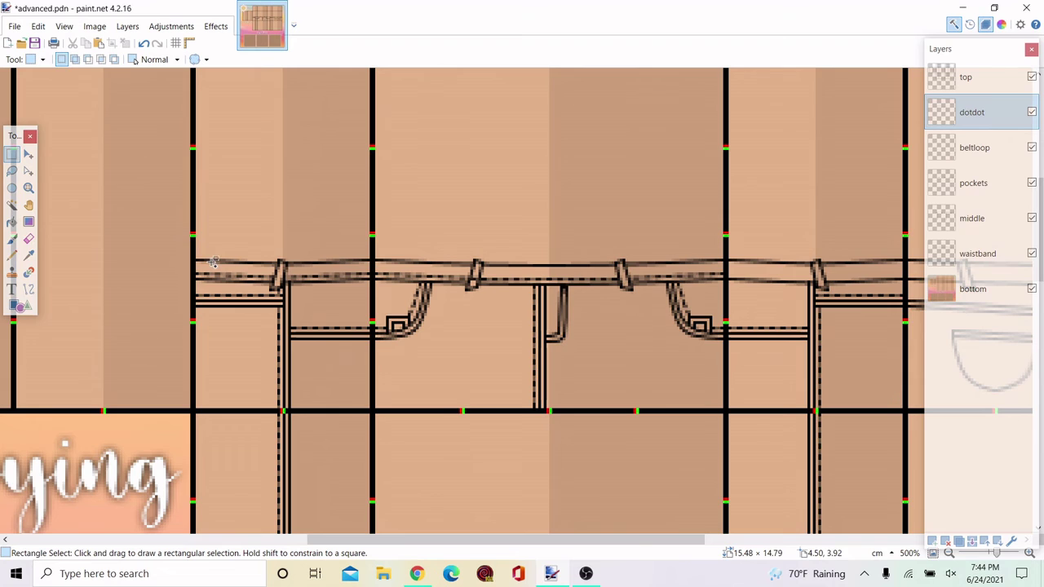
{"action": "scroll", "coordinate": [212, 263], "scroll_direction": "up", "scroll_amount": 6}
{"action": "left_click", "coordinate": [27, 238]}
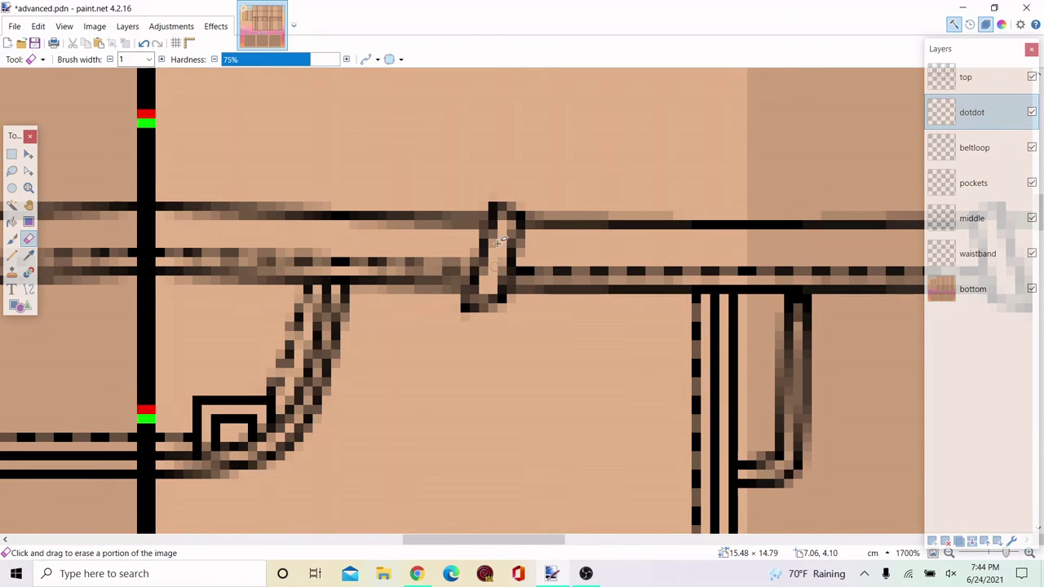
{"action": "scroll", "coordinate": [499, 241], "scroll_direction": "down", "scroll_amount": 5}
Copy all dashed stitching of the first side panel and place it mirrored on the side panel at the other side of the front
{"action": "left_click", "coordinate": [11, 153]}
{"action": "scroll", "coordinate": [93, 181], "scroll_direction": "up", "scroll_amount": 4}
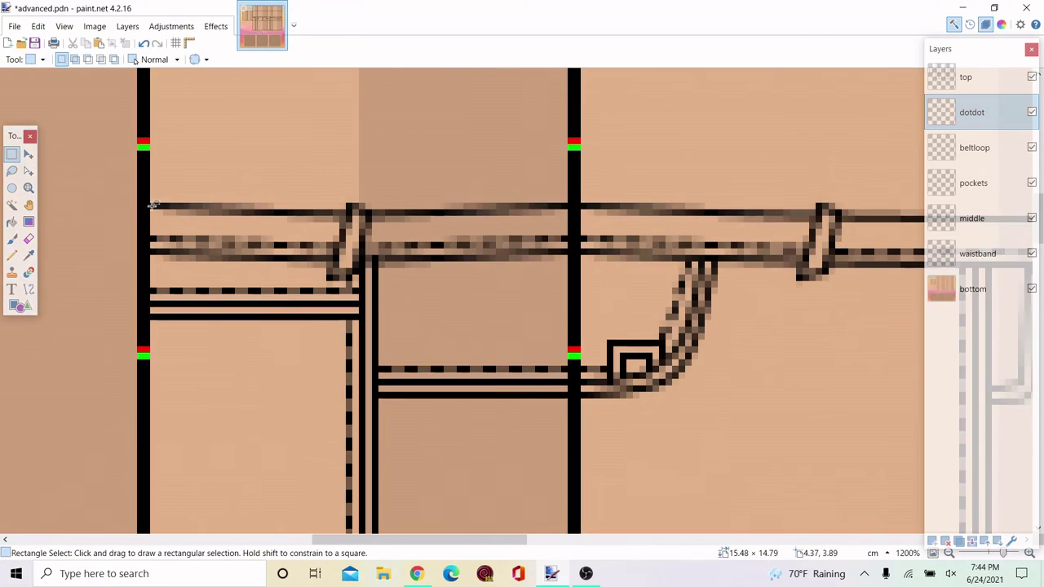
{"action": "scroll", "coordinate": [250, 260], "scroll_direction": "down", "scroll_amount": 5}
{"action": "left_click_drag", "start_coordinate": [153, 205], "coordinate": [415, 298]}
{"action": "scroll", "coordinate": [293, 268], "scroll_direction": "down", "scroll_amount": 7}
{"action": "scroll", "coordinate": [356, 273], "scroll_direction": "up", "scroll_amount": 4}
{"action": "scroll", "coordinate": [402, 277], "scroll_direction": "up", "scroll_amount": 1}
{"action": "scroll", "coordinate": [375, 327], "scroll_direction": "down", "scroll_amount": 6}
{"action": "key", "text": "m"}
{"action": "scroll", "coordinate": [321, 192], "scroll_direction": "up", "scroll_amount": 2}
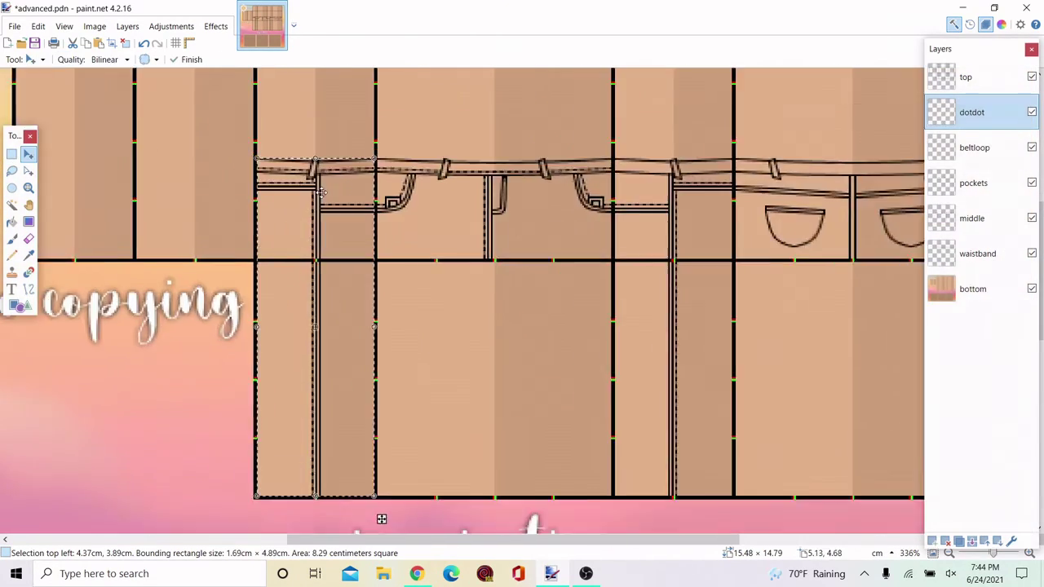
{"action": "scroll", "coordinate": [320, 192], "scroll_direction": "up", "scroll_amount": 3}
{"action": "left_click_drag", "start_coordinate": [347, 161], "coordinate": [511, 184]}
{"action": "scroll", "coordinate": [563, 120], "scroll_direction": "up", "scroll_amount": 4}
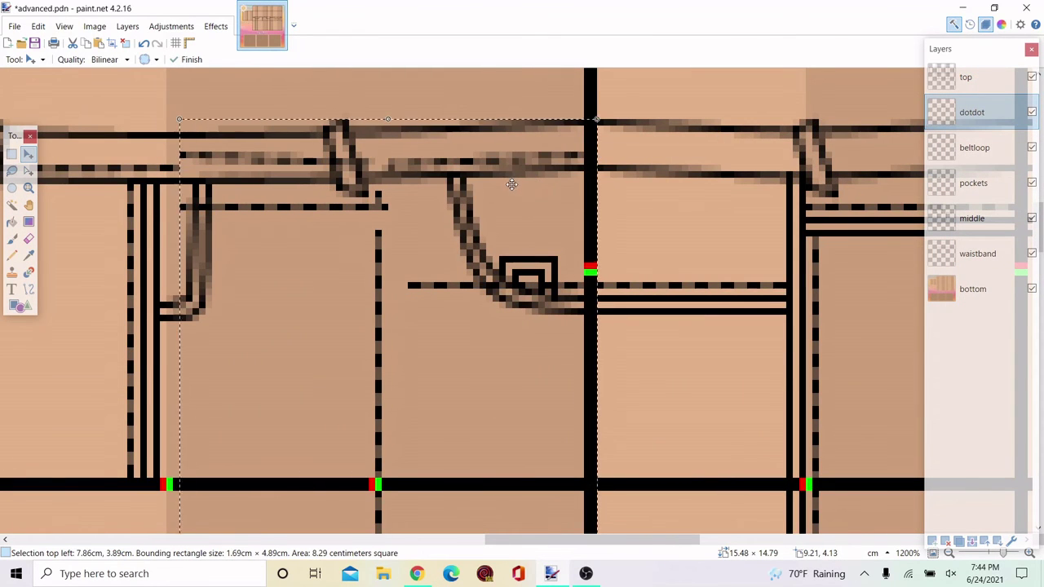
{"action": "left_click_drag", "start_coordinate": [183, 236], "coordinate": [652, 228]}
{"action": "left_click", "coordinate": [11, 153]}
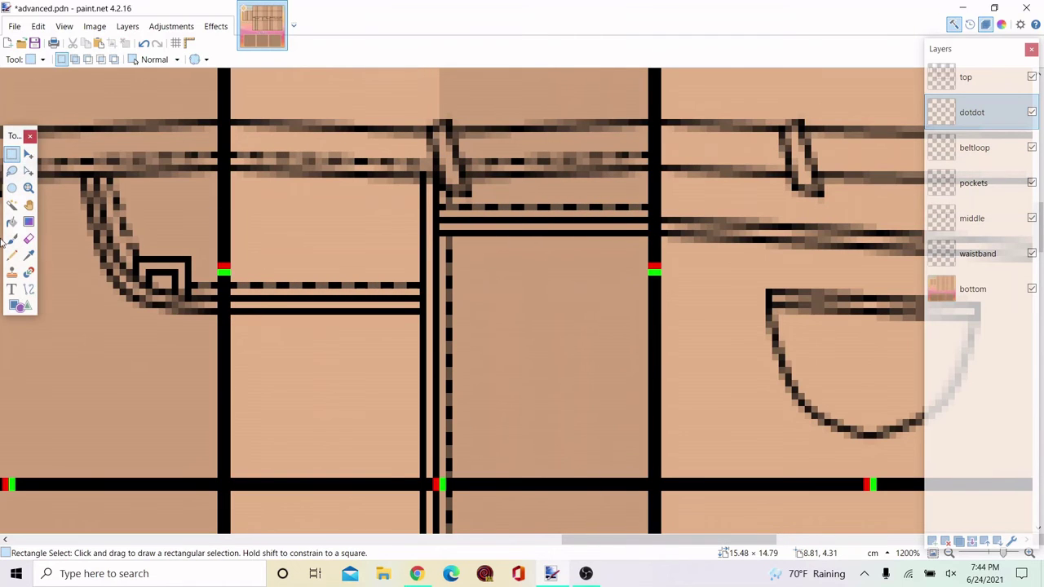
Copy the full width of the front waistband's dashed stitching onto the back waistband, align it between the panel borders, and deselect it
{"action": "left_click", "coordinate": [30, 289]}
{"action": "scroll", "coordinate": [269, 233], "scroll_direction": "down", "scroll_amount": 4}
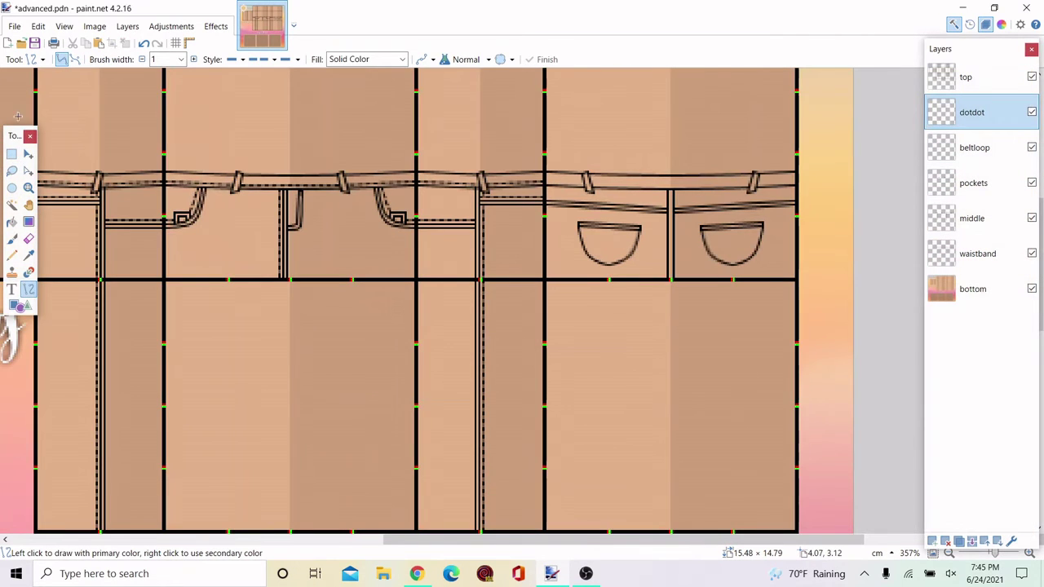
{"action": "left_click", "coordinate": [11, 155]}
{"action": "scroll", "coordinate": [139, 202], "scroll_direction": "up", "scroll_amount": 5}
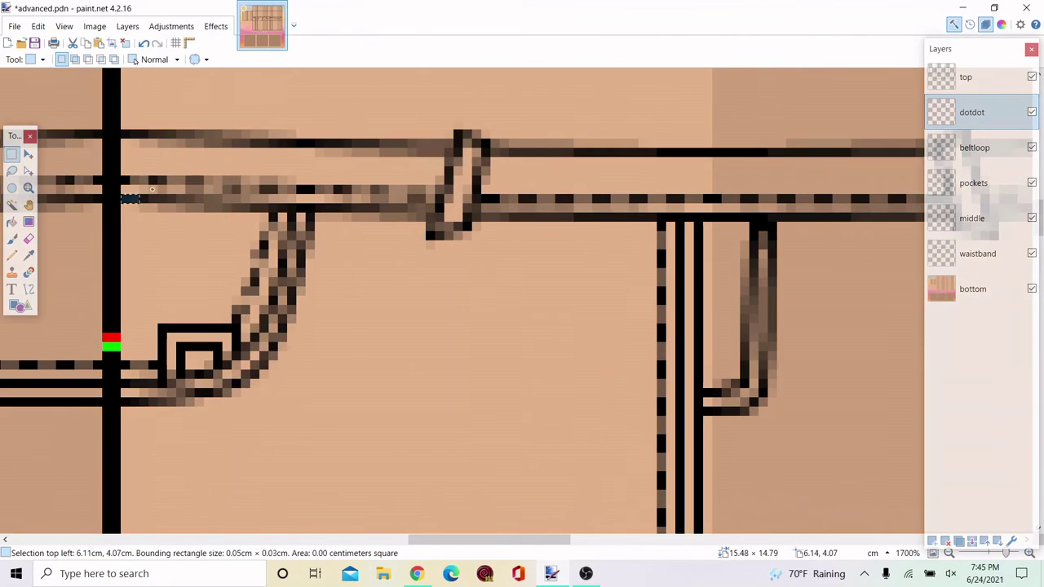
{"action": "left_click_drag", "start_coordinate": [152, 189], "coordinate": [801, 170]}
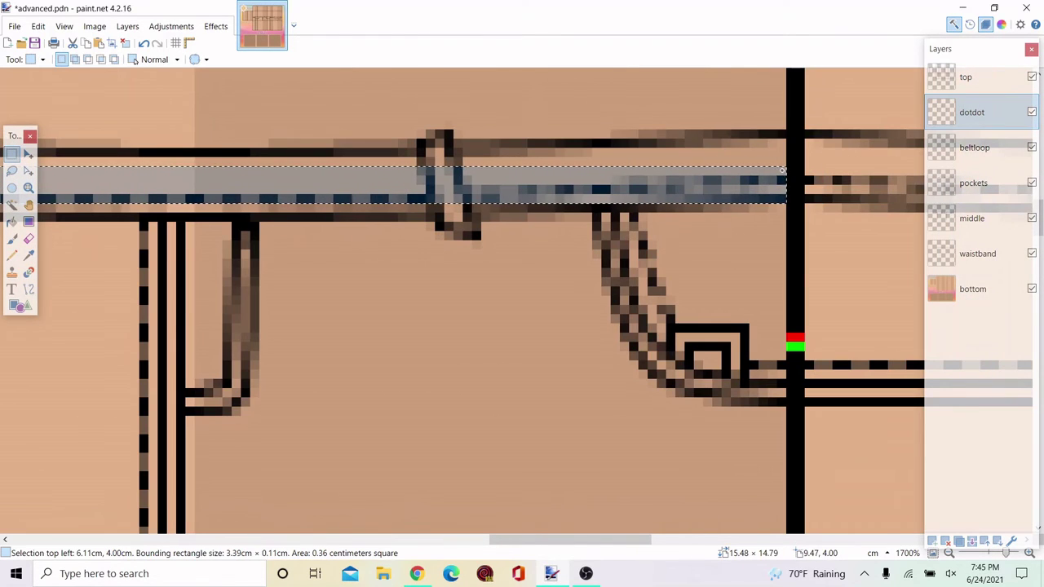
{"action": "scroll", "coordinate": [781, 171], "scroll_direction": "down", "scroll_amount": 2}
{"action": "scroll", "coordinate": [208, 176], "scroll_direction": "up", "scroll_amount": 3}
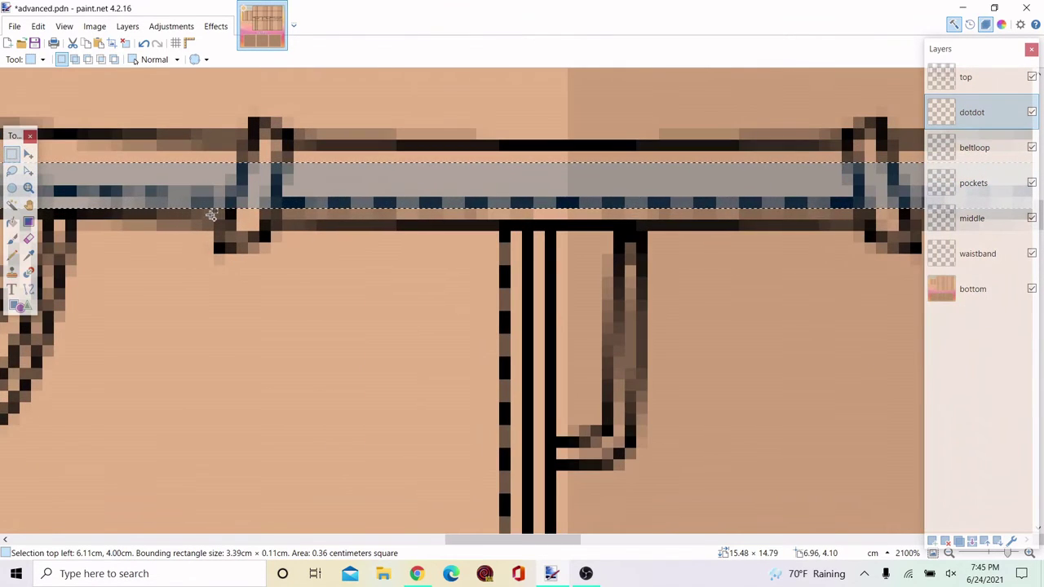
{"action": "left_click_drag", "start_coordinate": [211, 215], "coordinate": [845, 205]}
{"action": "left_click_drag", "start_coordinate": [909, 205], "coordinate": [911, 210]}
{"action": "scroll", "coordinate": [361, 199], "scroll_direction": "down", "scroll_amount": 4}
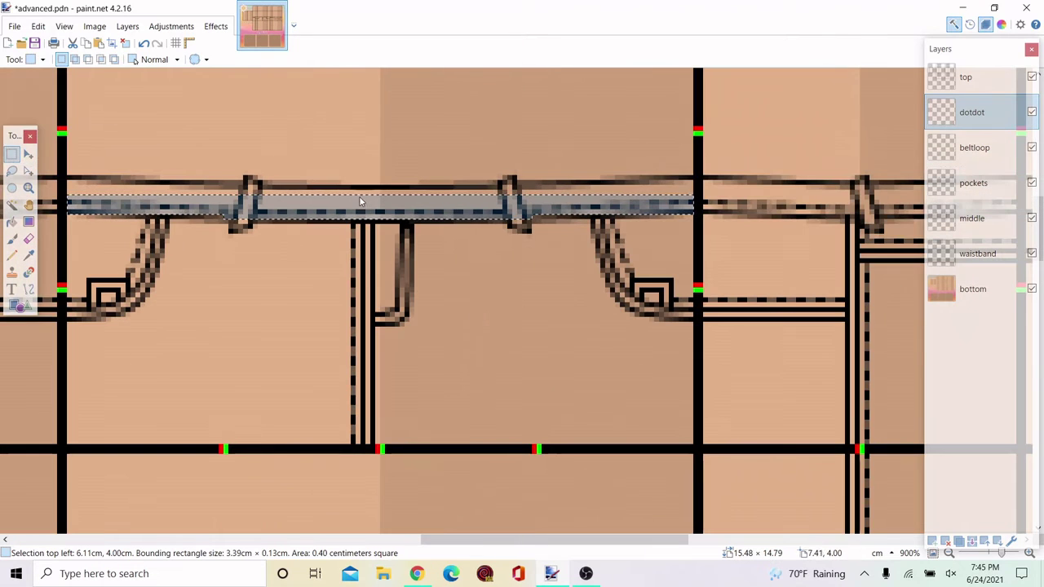
{"action": "key", "text": "m"}
{"action": "left_click_drag", "start_coordinate": [245, 204], "coordinate": [544, 209]}
{"action": "scroll", "coordinate": [559, 188], "scroll_direction": "up", "scroll_amount": 4}
{"action": "left_click_drag", "start_coordinate": [391, 214], "coordinate": [402, 215]}
{"action": "key", "text": "ctrl+d"}
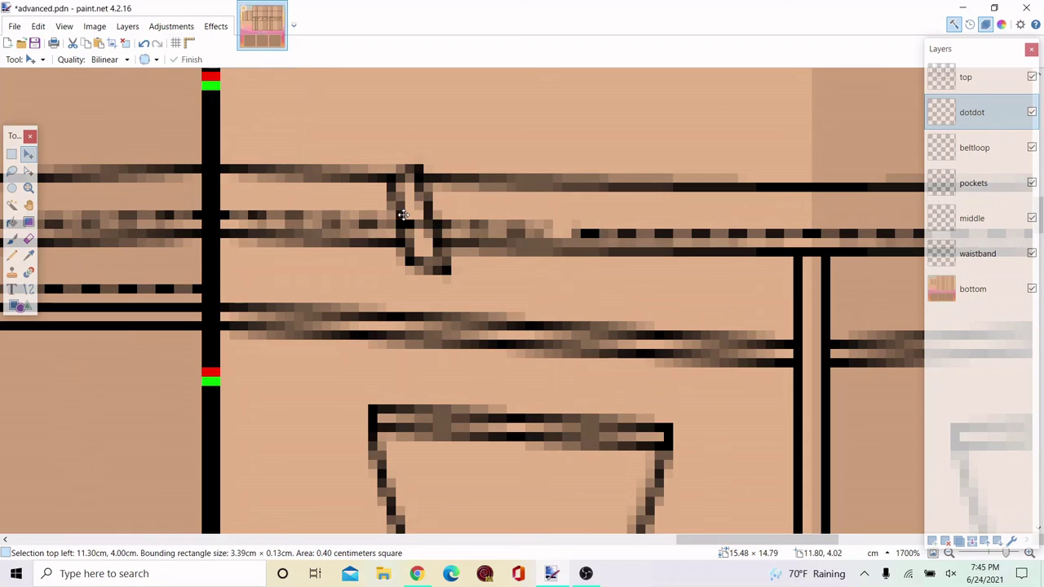
{"action": "left_click", "coordinate": [12, 153]}
{"action": "key", "text": "ctrl+d"}
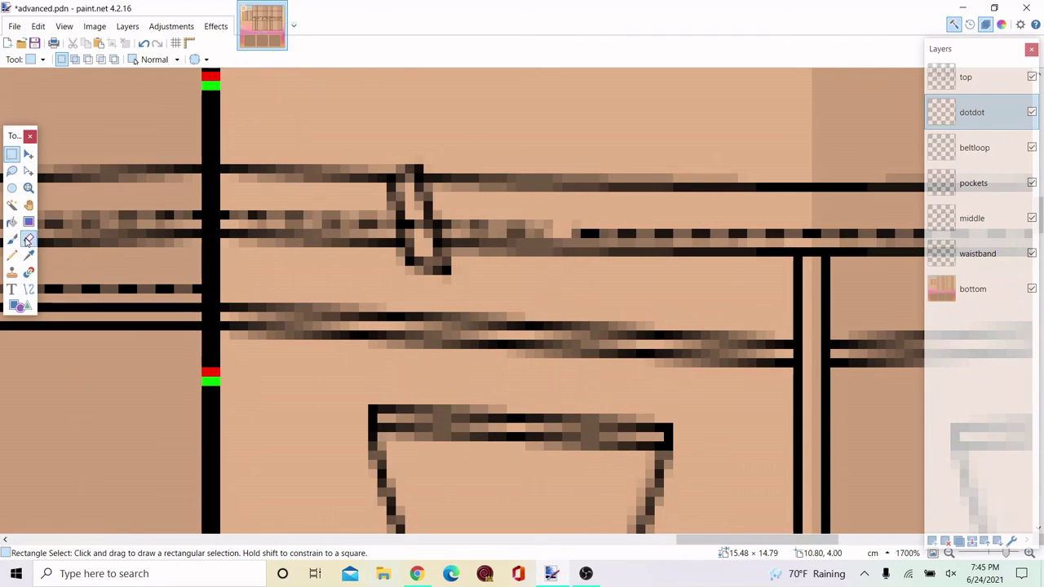
Erase the dashed stitching that crosses the inside of the back belt loops
{"action": "left_click", "coordinate": [28, 239]}
{"action": "scroll", "coordinate": [407, 221], "scroll_direction": "up", "scroll_amount": 3}
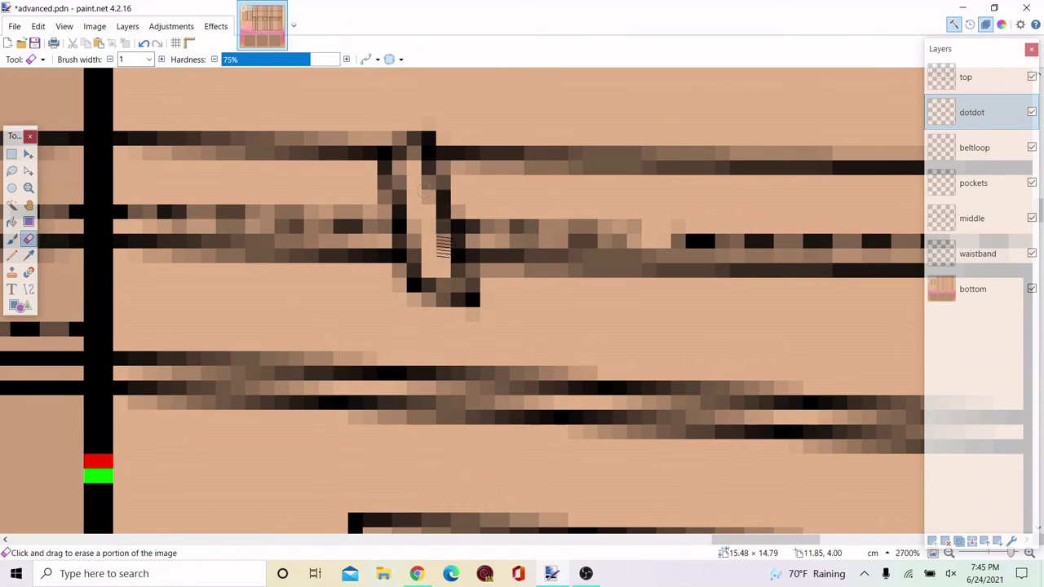
{"action": "scroll", "coordinate": [432, 247], "scroll_direction": "down", "scroll_amount": 4}
{"action": "scroll", "coordinate": [633, 219], "scroll_direction": "up", "scroll_amount": 3}
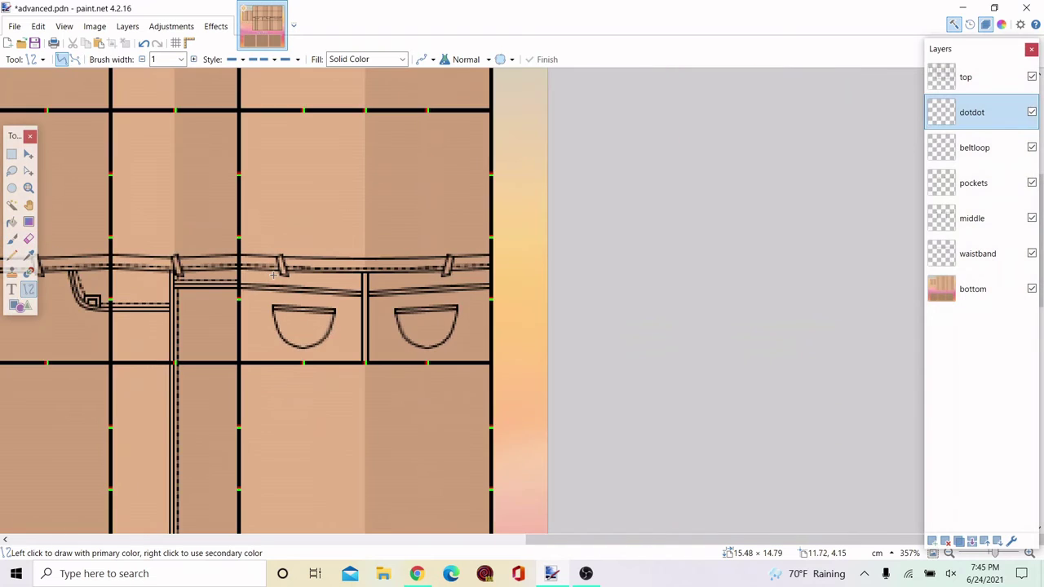
Draw a dashed line about 1.64 cm long just above the sloping yoke seam on the left half of the back
{"action": "scroll", "coordinate": [439, 282], "scroll_direction": "down", "scroll_amount": 2}
{"action": "scroll", "coordinate": [447, 286], "scroll_direction": "up", "scroll_amount": 7}
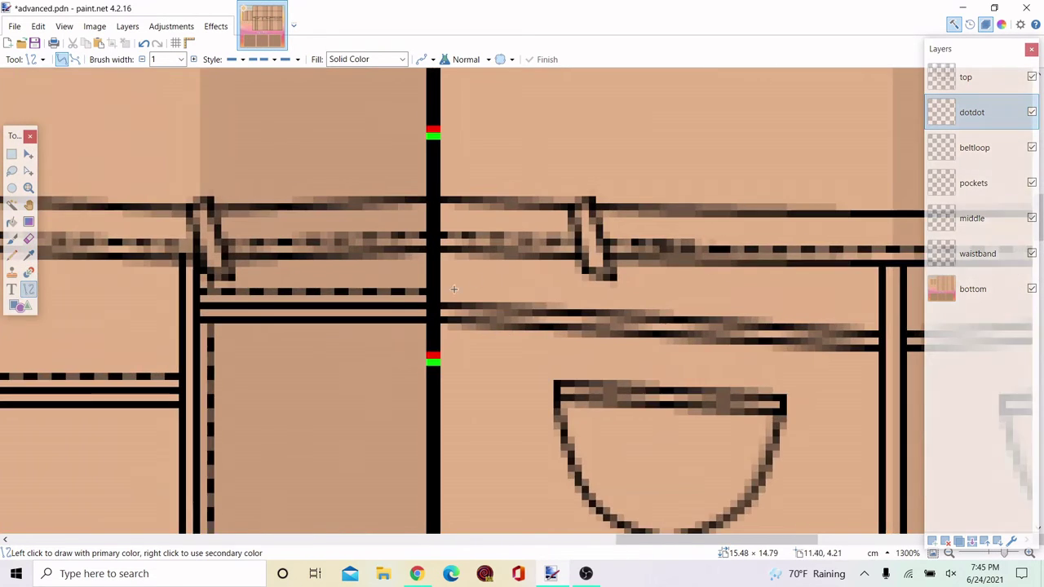
{"action": "scroll", "coordinate": [454, 289], "scroll_direction": "up", "scroll_amount": 2}
{"action": "mouse_move", "coordinate": [549, 296]}
{"action": "left_mouse_down"}
{"action": "mouse_move", "coordinate": [886, 331]}
{"action": "mouse_move", "coordinate": [712, 333]}
{"action": "mouse_move", "coordinate": [699, 346]}
{"action": "left_mouse_up"}
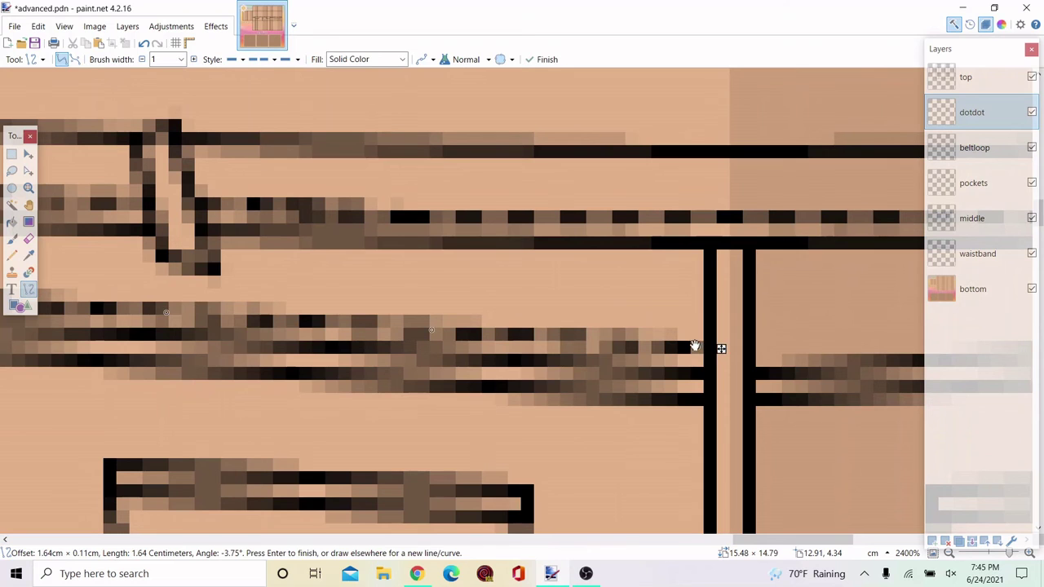
{"action": "scroll", "coordinate": [586, 304], "scroll_direction": "down", "scroll_amount": 4}
{"action": "left_click", "coordinate": [427, 250]}
{"action": "scroll", "coordinate": [339, 237], "scroll_direction": "down", "scroll_amount": 2}
{"action": "scroll", "coordinate": [331, 236], "scroll_direction": "down", "scroll_amount": 2}
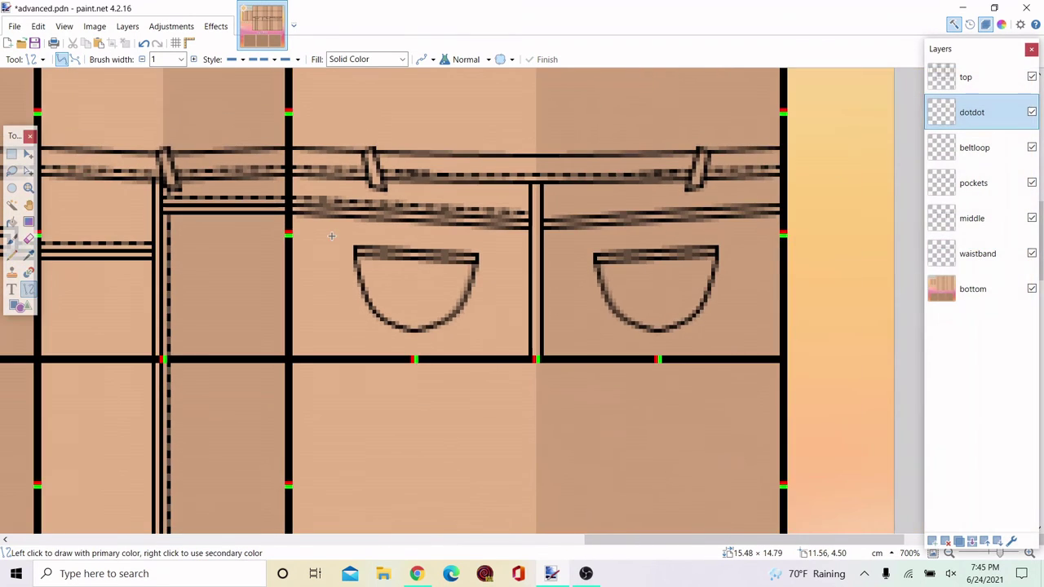
Draw a dashed curve about 0.70 cm wide inside the left back pocket, bent to follow the pocket's rounded outline
{"action": "scroll", "coordinate": [331, 237], "scroll_direction": "up", "scroll_amount": 4}
{"action": "mouse_move", "coordinate": [358, 322]}
{"action": "left_mouse_down"}
{"action": "mouse_move", "coordinate": [491, 377]}
{"action": "mouse_move", "coordinate": [691, 342]}
{"action": "left_mouse_up"}
{"action": "left_click_drag", "start_coordinate": [468, 329], "coordinate": [448, 279]}
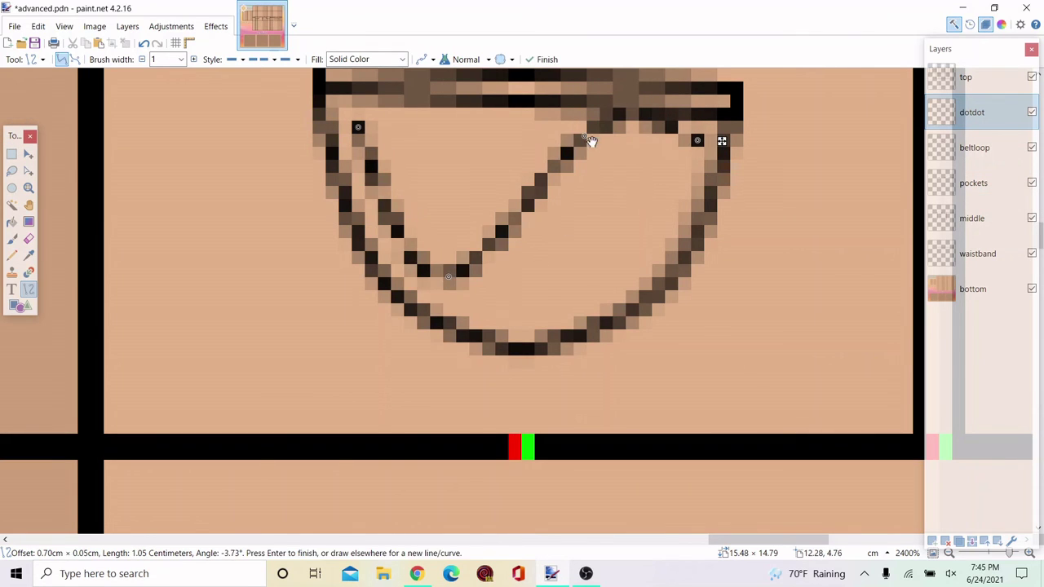
{"action": "left_click_drag", "start_coordinate": [591, 142], "coordinate": [599, 281]}
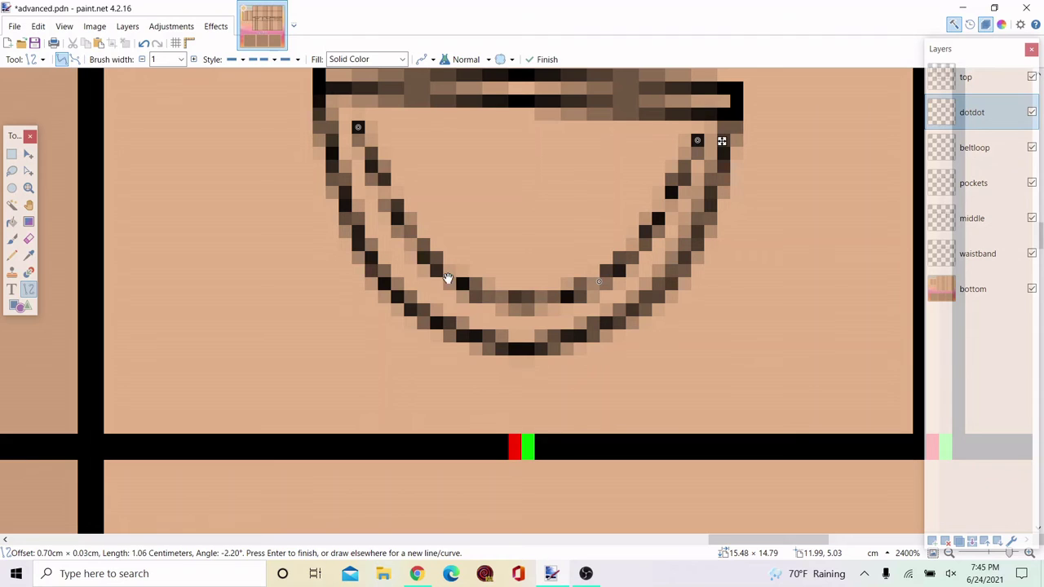
{"action": "left_click_drag", "start_coordinate": [447, 279], "coordinate": [430, 279]}
{"action": "left_click_drag", "start_coordinate": [600, 280], "coordinate": [599, 293]}
Add a dashed line under the left back pocket's top band, joining the curve's ends, and undo the stray line
{"action": "scroll", "coordinate": [471, 270], "scroll_direction": "up", "scroll_amount": 2}
{"action": "left_click_drag", "start_coordinate": [364, 259], "coordinate": [691, 267]}
{"action": "left_click_drag", "start_coordinate": [567, 233], "coordinate": [547, 232]}
{"action": "scroll", "coordinate": [331, 187], "scroll_direction": "down", "scroll_amount": 7}
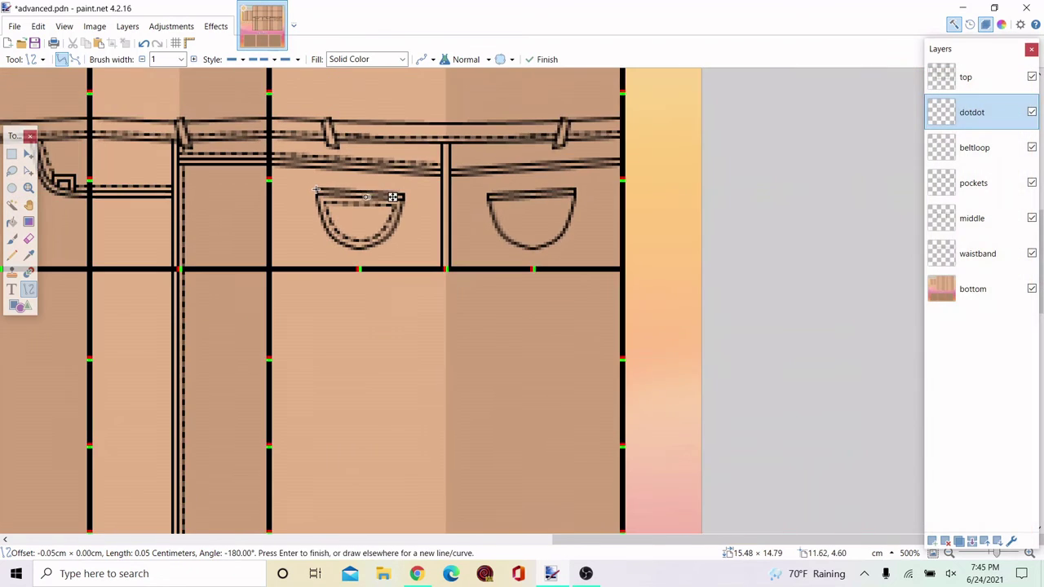
{"action": "key", "text": "ctrl+z"}
{"action": "scroll", "coordinate": [317, 187], "scroll_direction": "up", "scroll_amount": 3}
Draw a vertical dashed line about 1.22 cm long beside the centre back seam's left edge and erase the part crossing the yoke seam
{"action": "left_click", "coordinate": [12, 154]}
{"action": "scroll", "coordinate": [310, 186], "scroll_direction": "up", "scroll_amount": 2}
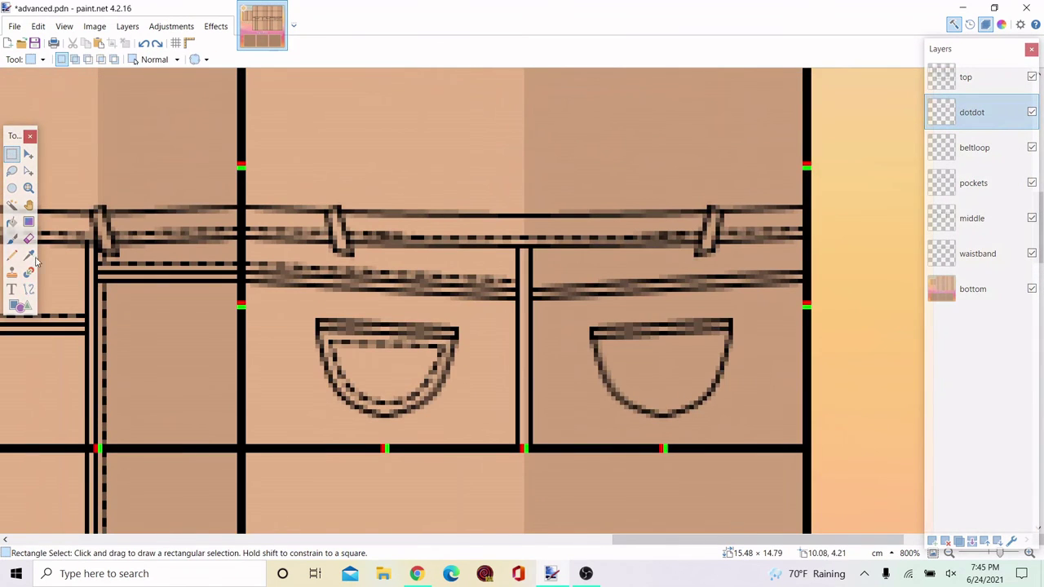
{"action": "left_click", "coordinate": [29, 288]}
{"action": "scroll", "coordinate": [512, 262], "scroll_direction": "up", "scroll_amount": 3}
{"action": "scroll", "coordinate": [512, 262], "scroll_direction": "up", "scroll_amount": 3}
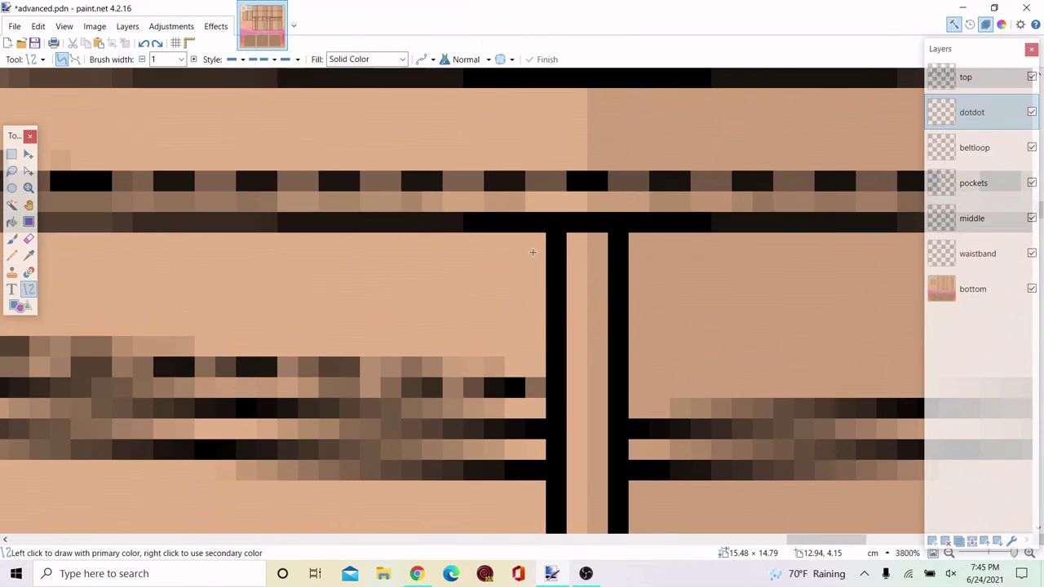
{"action": "mouse_move", "coordinate": [526, 236]}
{"action": "left_mouse_down"}
{"action": "mouse_move", "coordinate": [523, 295]}
{"action": "mouse_move", "coordinate": [538, 329]}
{"action": "mouse_move", "coordinate": [540, 295]}
{"action": "mouse_move", "coordinate": [514, 281]}
{"action": "left_mouse_up"}
{"action": "scroll", "coordinate": [536, 326], "scroll_direction": "down", "scroll_amount": 5}
{"action": "scroll", "coordinate": [514, 281], "scroll_direction": "up", "scroll_amount": 8}
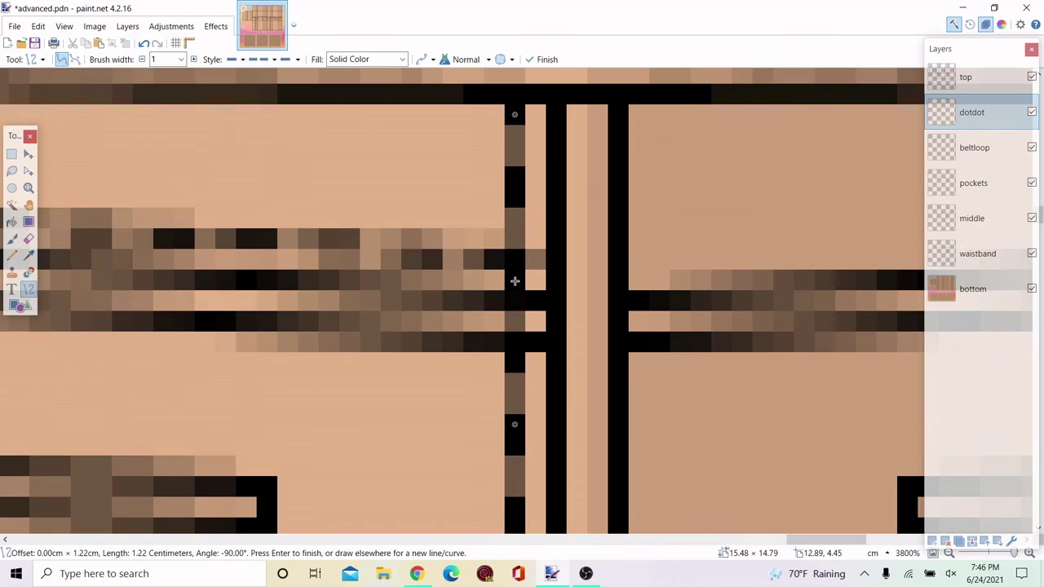
{"action": "left_click", "coordinate": [28, 239]}
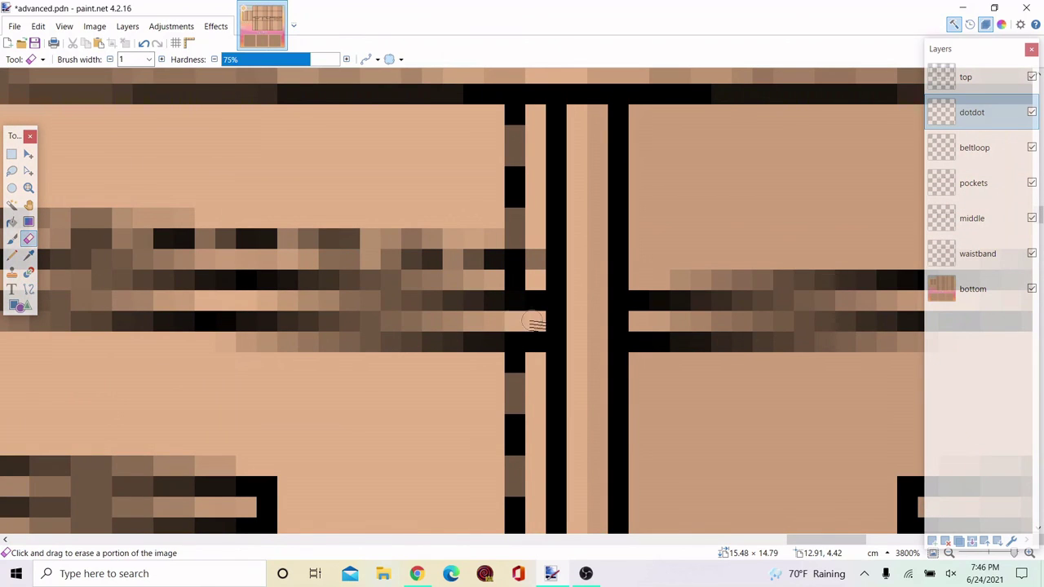
{"action": "scroll", "coordinate": [490, 324], "scroll_direction": "down", "scroll_amount": 5}
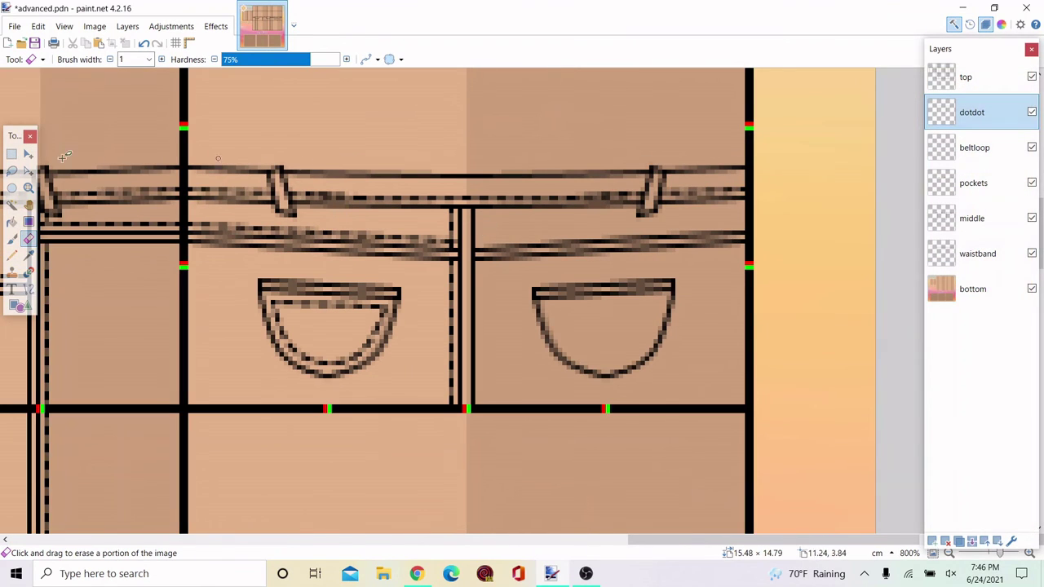
Copy the dashed stitching of the back's left half, place it mirrored on the right half, and deselect it
{"action": "left_click", "coordinate": [11, 155]}
{"action": "scroll", "coordinate": [171, 181], "scroll_direction": "up", "scroll_amount": 1}
{"action": "left_click_drag", "start_coordinate": [194, 162], "coordinate": [542, 465]}
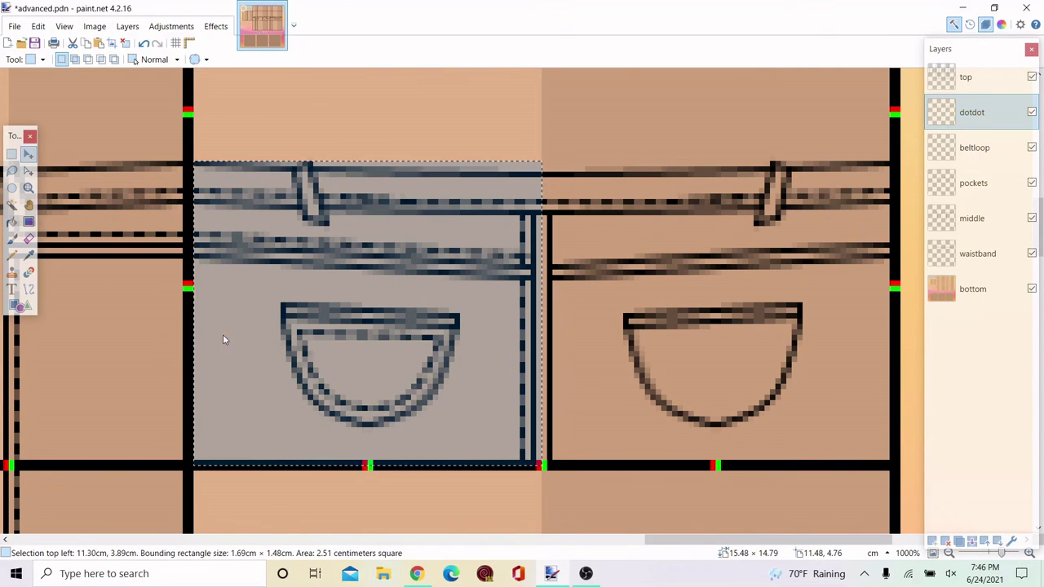
{"action": "key", "text": "m"}
{"action": "left_click_drag", "start_coordinate": [203, 330], "coordinate": [886, 312]}
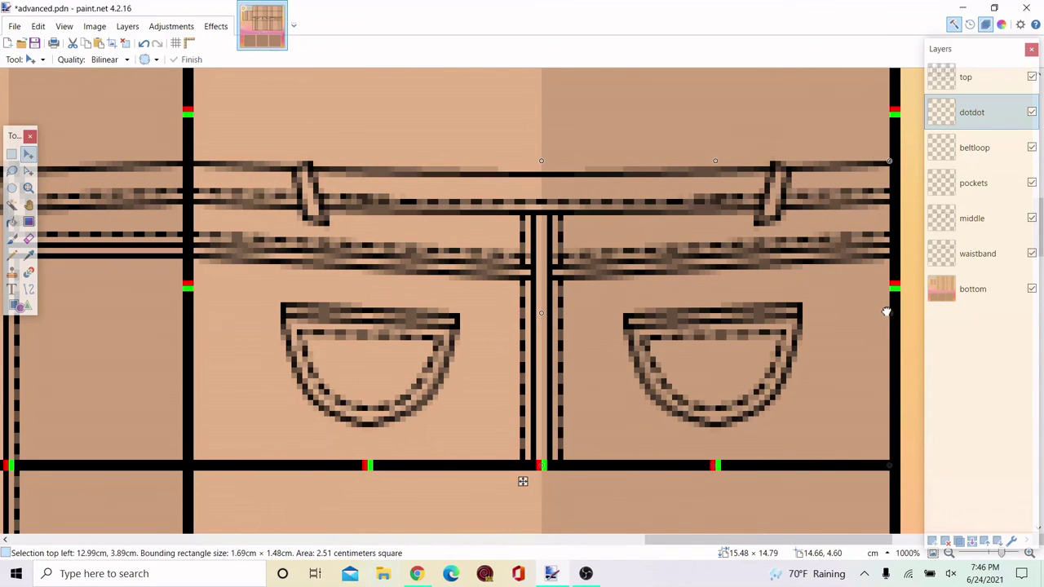
{"action": "scroll", "coordinate": [698, 287], "scroll_direction": "down", "scroll_amount": 6}
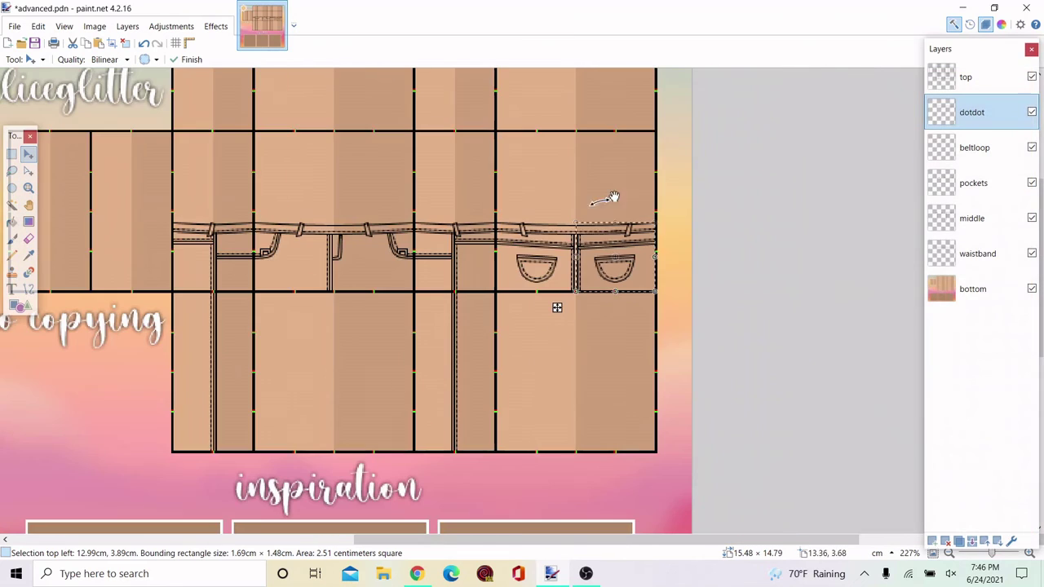
{"action": "left_click", "coordinate": [11, 155]}
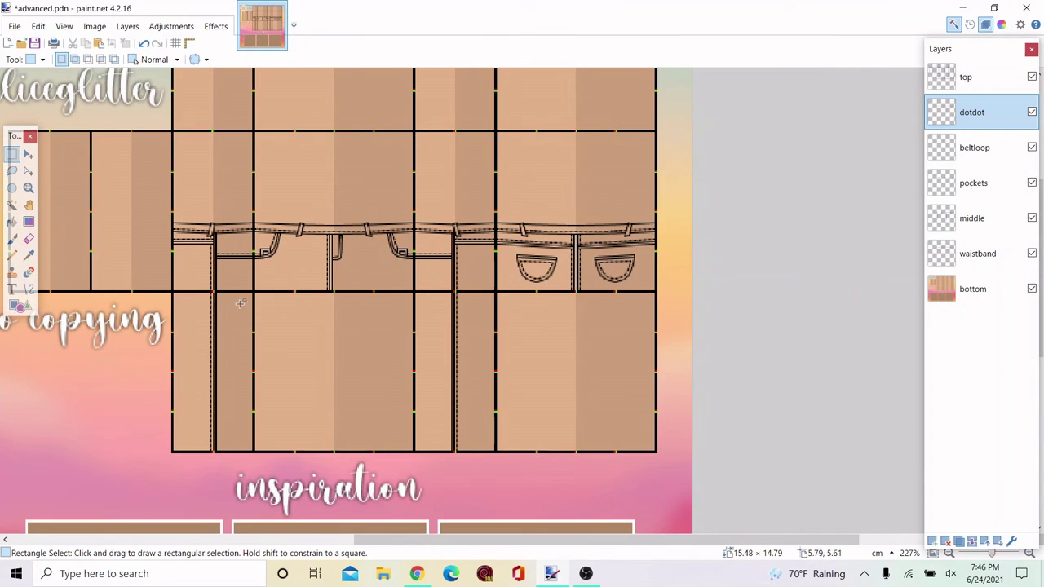
Add a new layer below dotdot and name it fold
{"action": "left_click", "coordinate": [933, 542]}
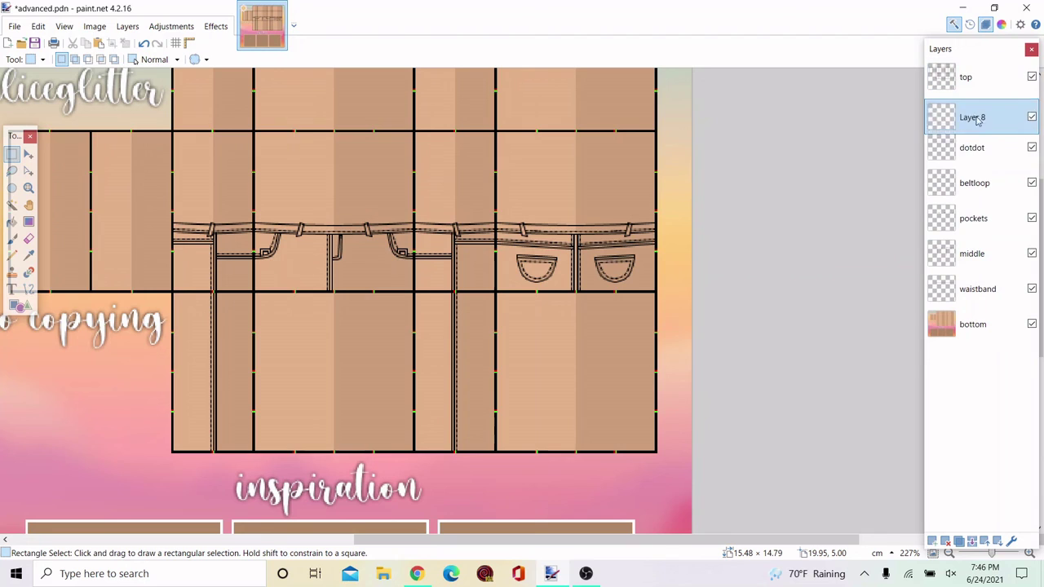
{"action": "double_click", "coordinate": [977, 152]}
{"action": "type", "text": "fo"}
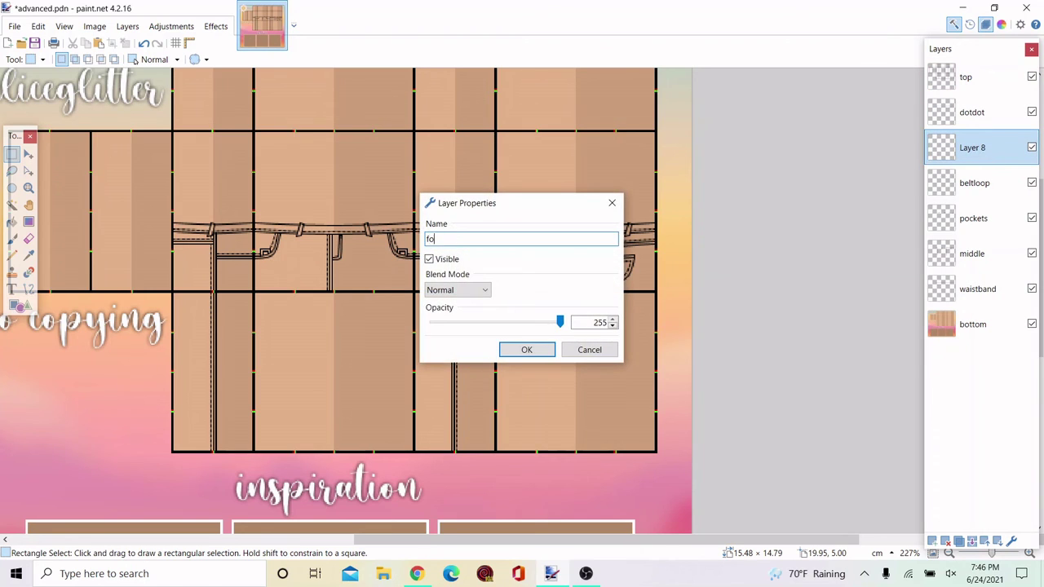
{"action": "type", "text": "ld"}
{"action": "key", "text": "Return"}
Switch the line style to solid and draw a horizontal hem line across all leg panels just above their lower border
{"action": "left_click", "coordinate": [28, 288]}
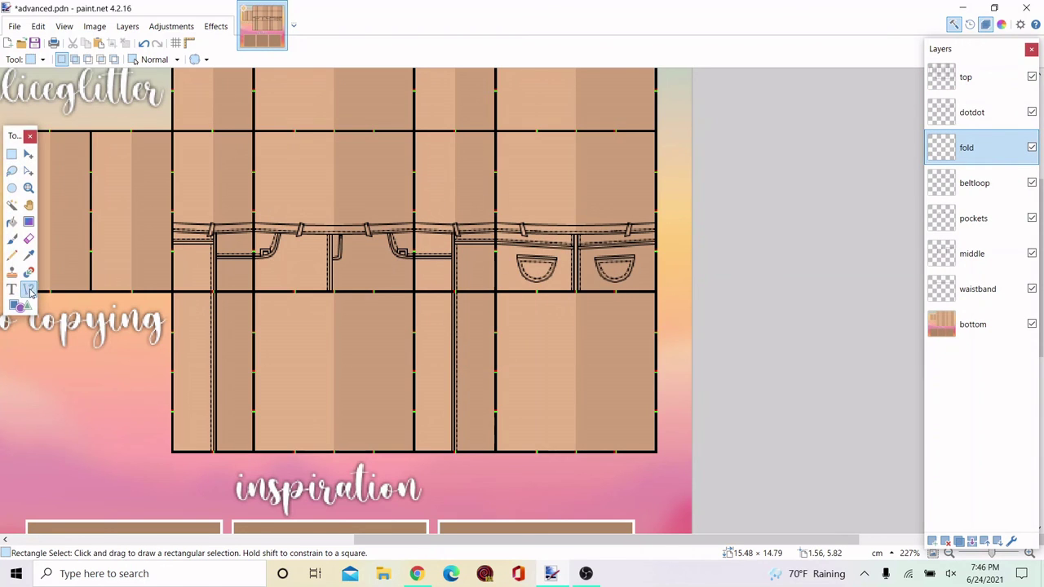
{"action": "left_click", "coordinate": [263, 60]}
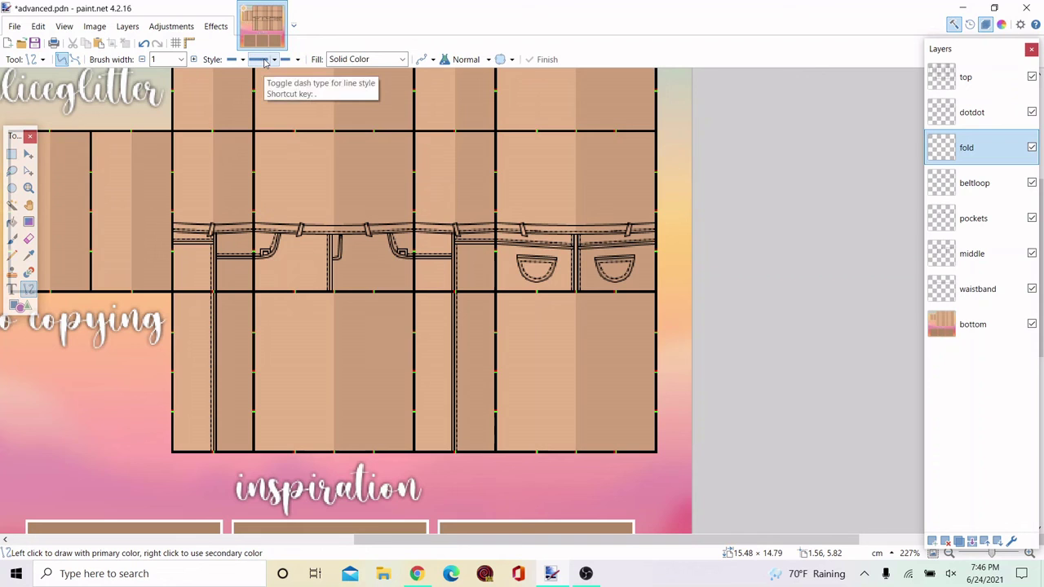
{"action": "scroll", "coordinate": [170, 422], "scroll_direction": "up", "scroll_amount": 10}
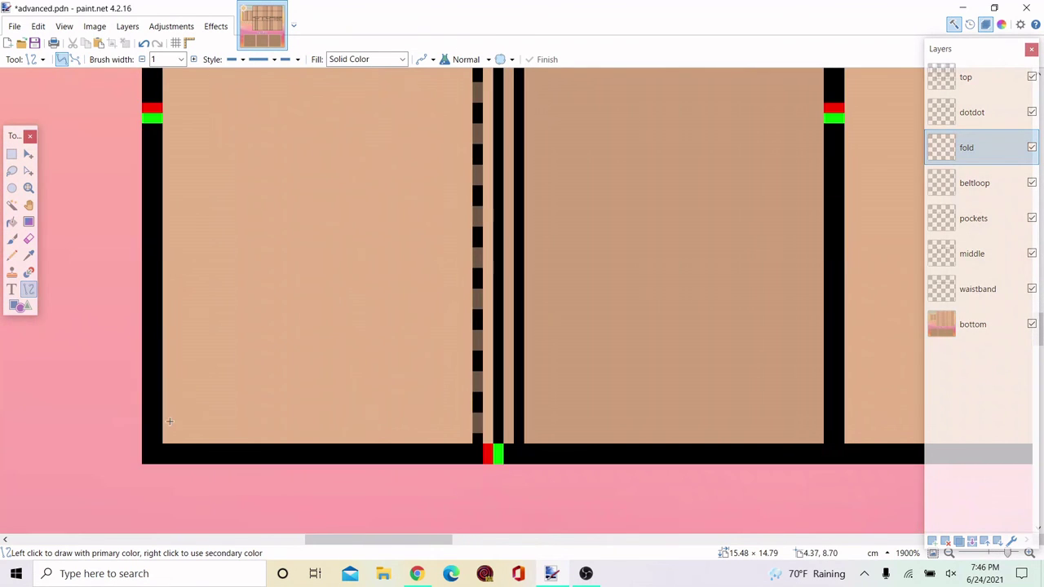
{"action": "scroll", "coordinate": [170, 422], "scroll_direction": "up", "scroll_amount": 2}
{"action": "left_click_drag", "start_coordinate": [157, 419], "coordinate": [792, 418]}
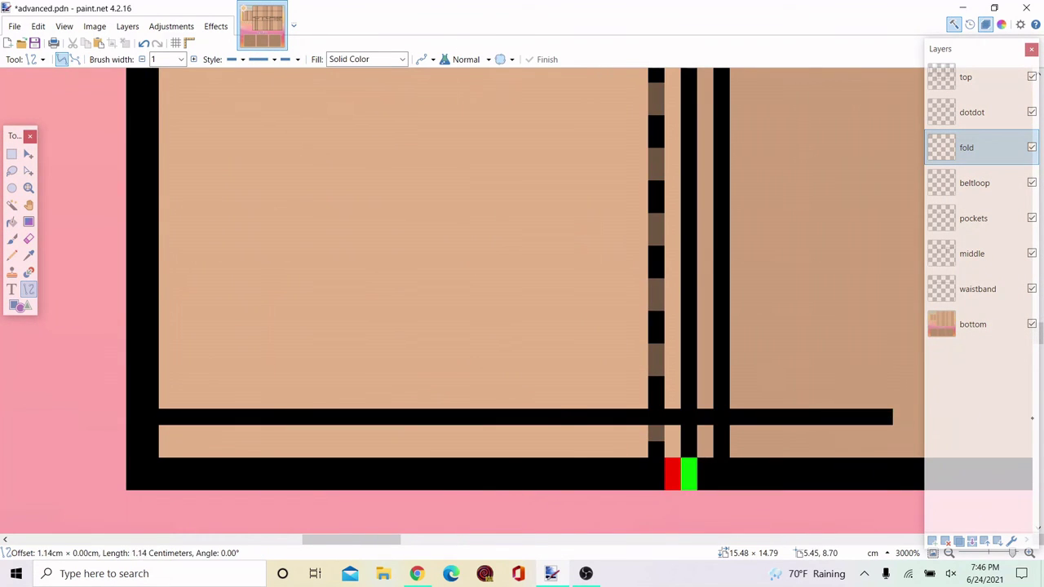
{"action": "left_click_drag", "start_coordinate": [1032, 419], "coordinate": [511, 410]}
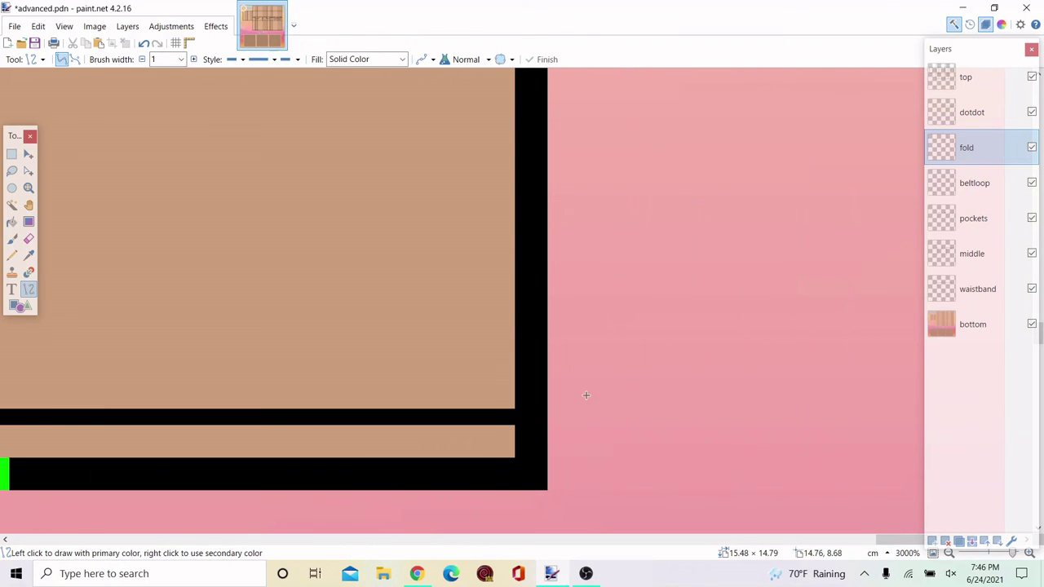
Draw a second solid horizontal hem line across all leg panels, slightly above the first one
{"action": "scroll", "coordinate": [586, 395], "scroll_direction": "down", "scroll_amount": 5}
{"action": "scroll", "coordinate": [718, 286], "scroll_direction": "up", "scroll_amount": 5}
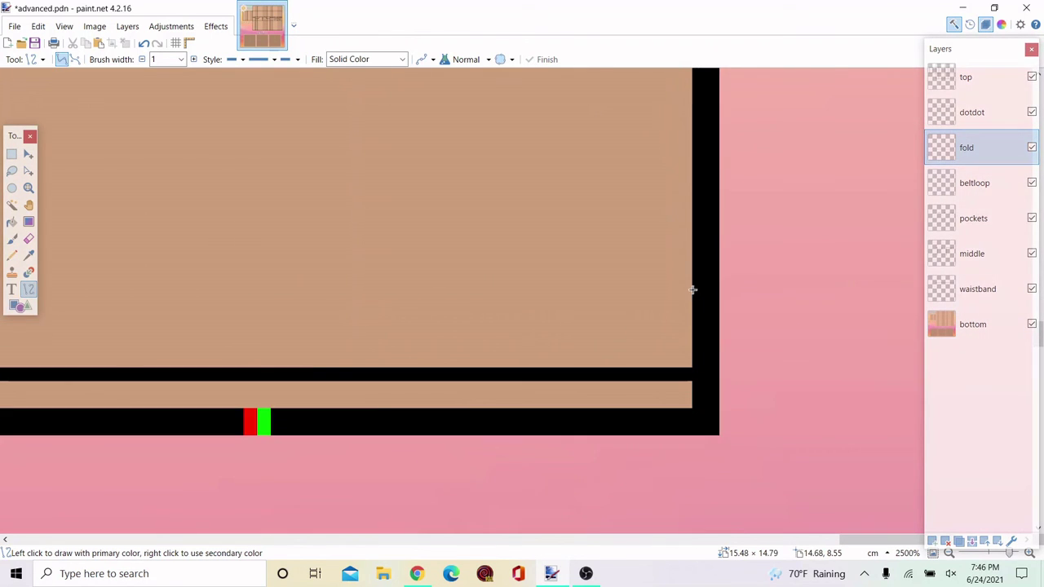
{"action": "left_click_drag", "start_coordinate": [692, 290], "coordinate": [400, 297]}
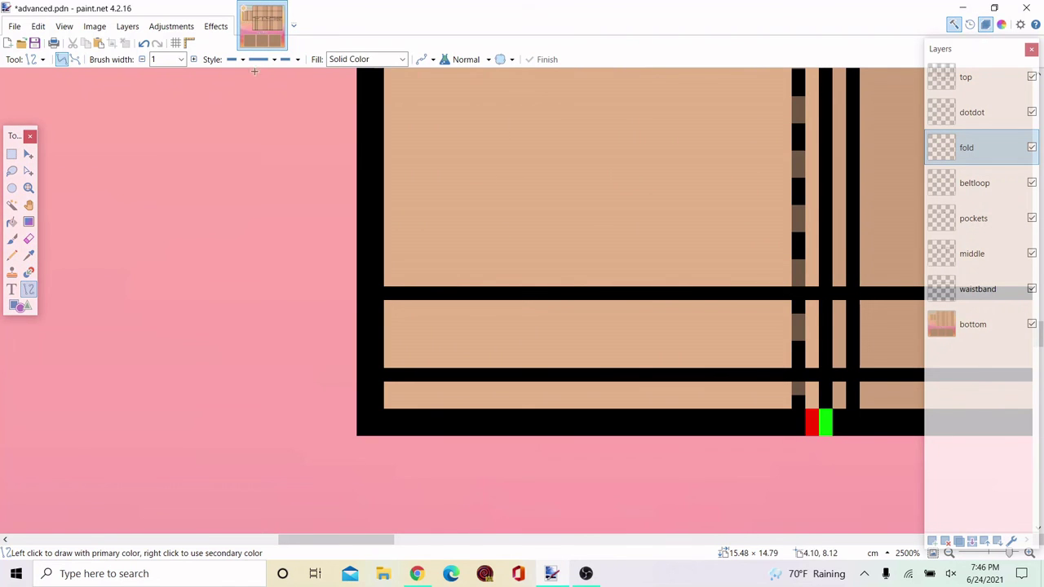
Switch the line style to dashed and draw a horizontal stitching line about 10.37 cm long between the two hem lines
{"action": "left_click_drag", "start_coordinate": [558, 326], "coordinate": [669, 320]}
{"action": "scroll", "coordinate": [723, 319], "scroll_direction": "down", "scroll_amount": 10}
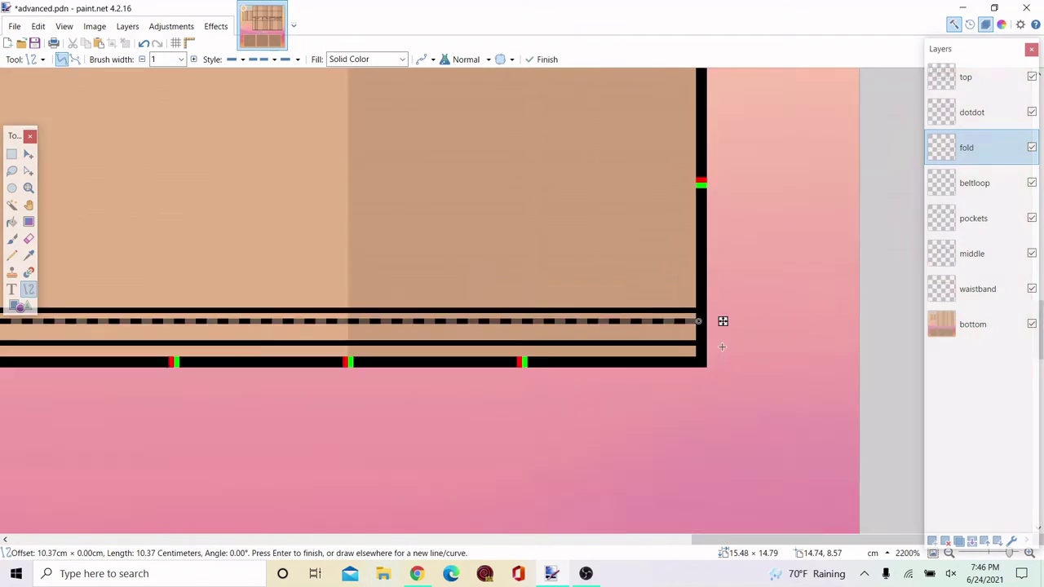
{"action": "scroll", "coordinate": [767, 349], "scroll_direction": "up", "scroll_amount": 1}
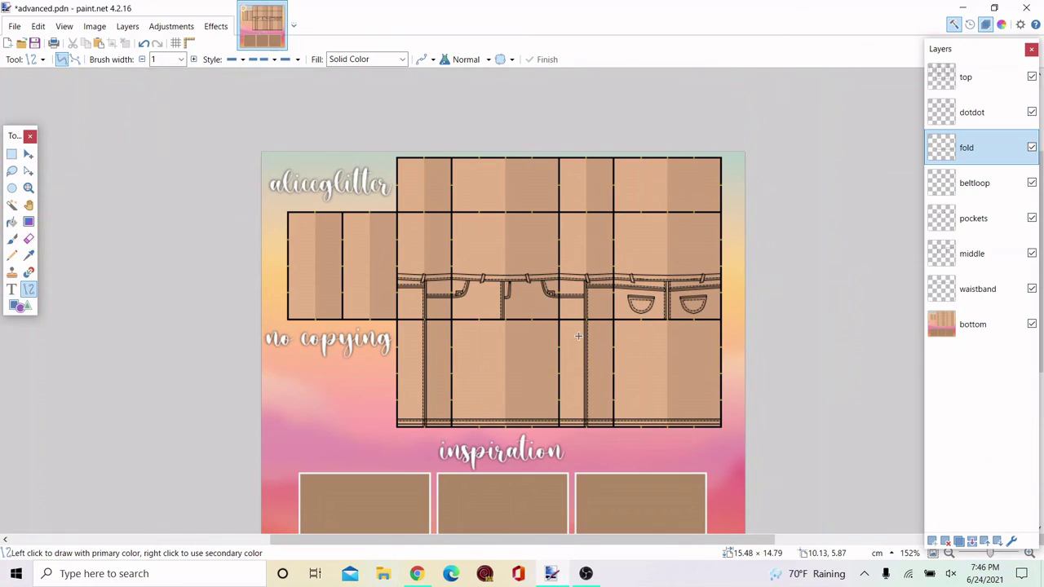
{"action": "left_click_drag", "start_coordinate": [720, 419], "coordinate": [397, 419]}
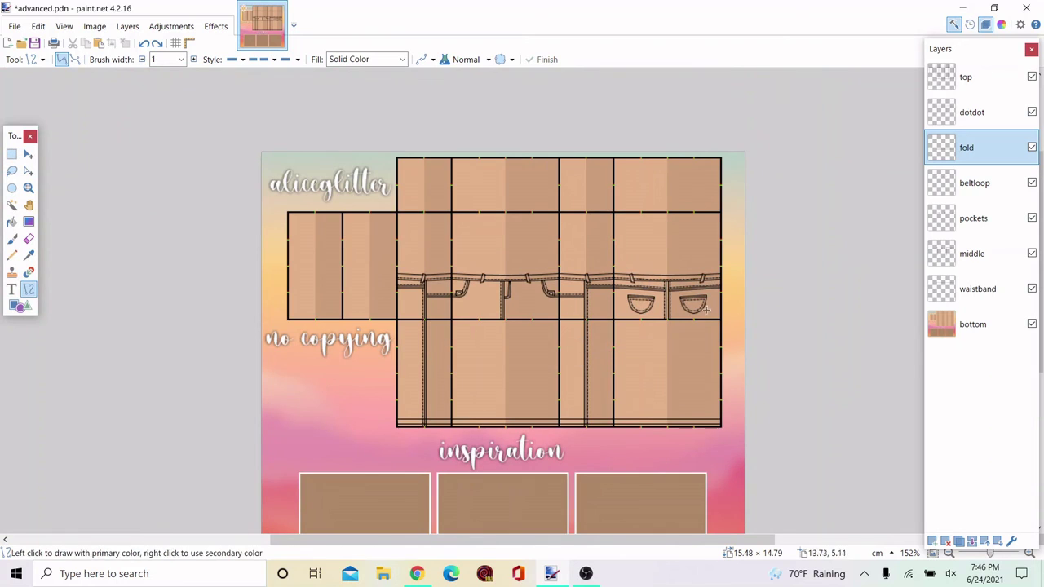
Delete the fold layer with its hem lines
{"action": "left_click", "coordinate": [946, 542]}
{"action": "scroll", "coordinate": [655, 374], "scroll_direction": "up", "scroll_amount": 2}
{"action": "left_click", "coordinate": [14, 27]}
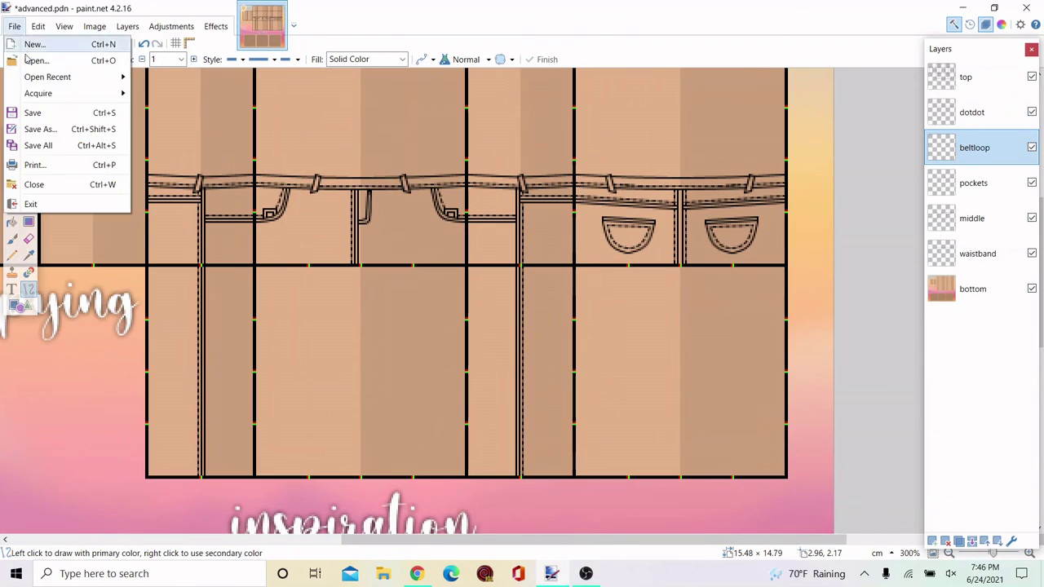
{"action": "left_click", "coordinate": [573, 336]}
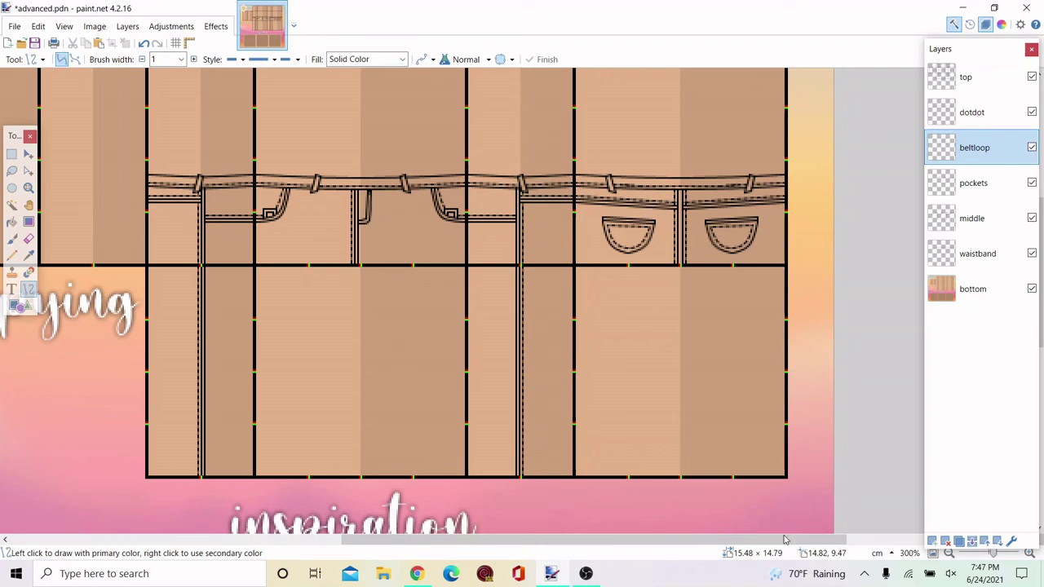